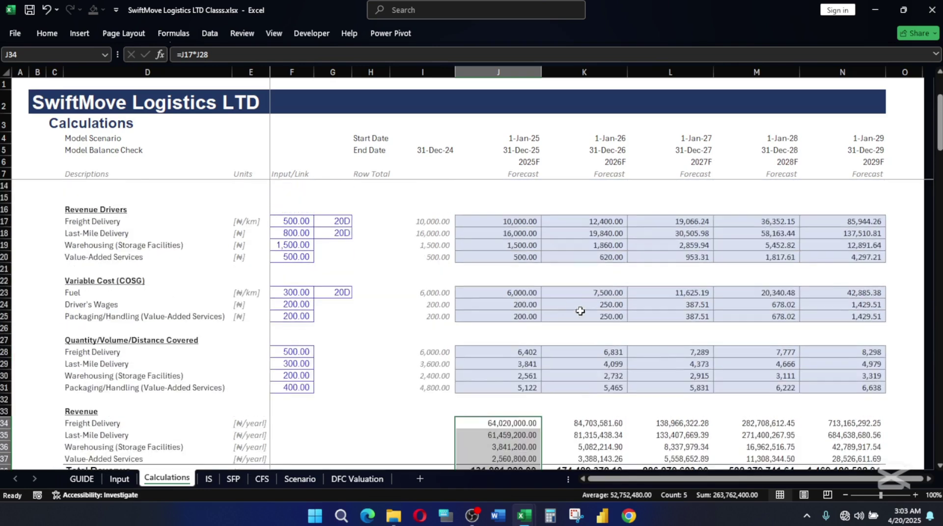
Review the revenue, cost of sales and Selling, General & Administrative Expenses sections of the Calculations sheet
{"action": "scroll", "coordinate": [507, 298], "scroll_direction": "down", "scroll_amount": 2}
{"action": "scroll", "coordinate": [553, 306], "scroll_direction": "down", "scroll_amount": 4}
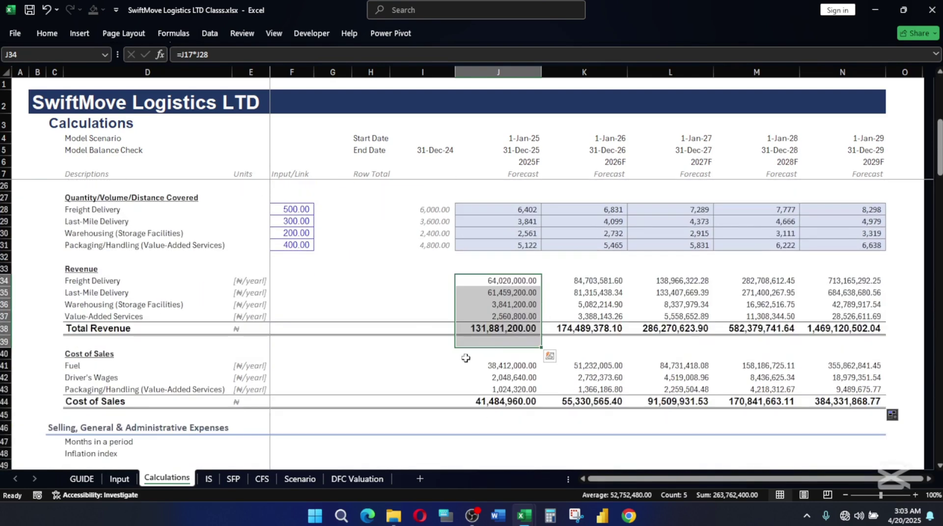
{"action": "scroll", "coordinate": [481, 349], "scroll_direction": "down", "scroll_amount": 3}
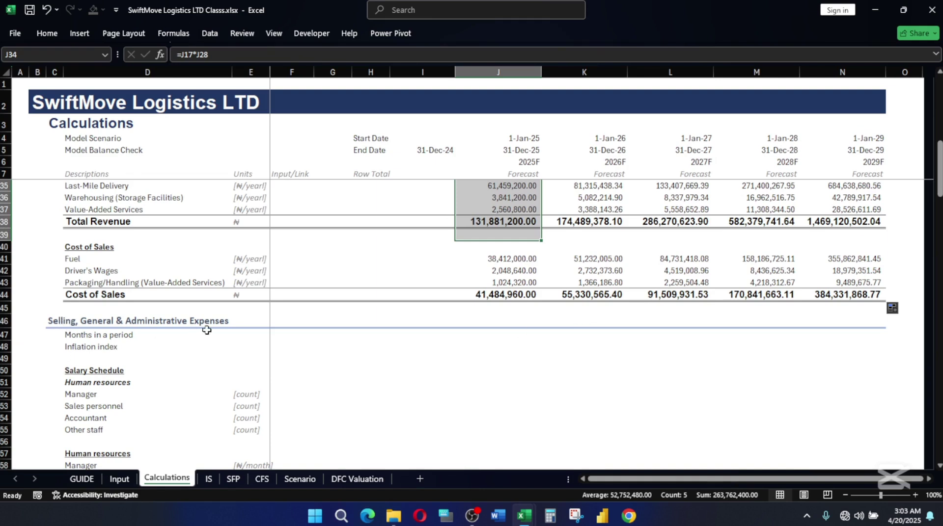
{"action": "left_click", "coordinate": [518, 336]}
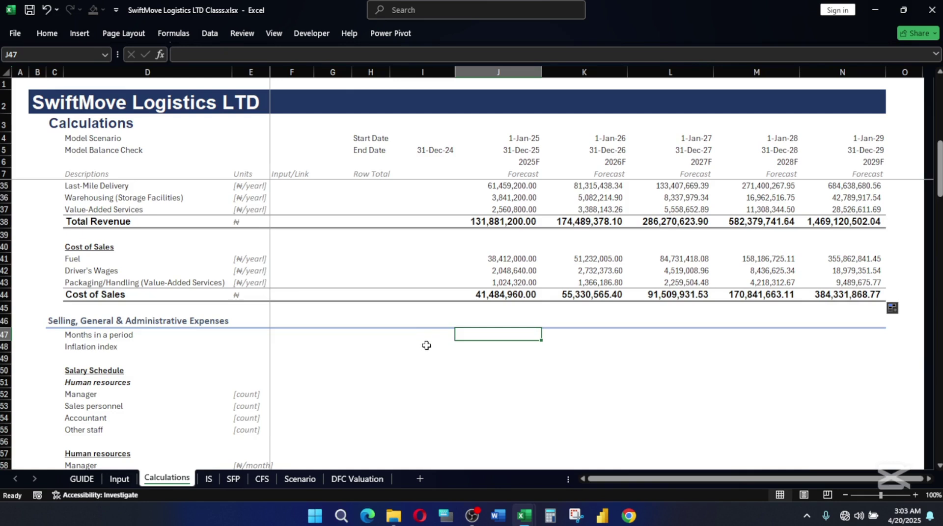
{"action": "scroll", "coordinate": [431, 345], "scroll_direction": "down", "scroll_amount": 2}
{"action": "scroll", "coordinate": [433, 347], "scroll_direction": "down", "scroll_amount": 1}
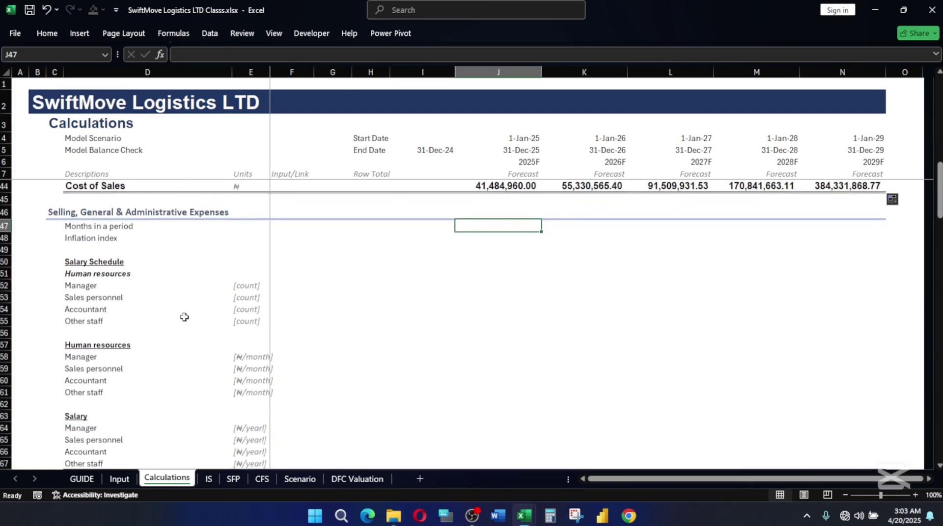
{"action": "left_click", "coordinate": [69, 226]}
{"action": "left_click", "coordinate": [74, 239]}
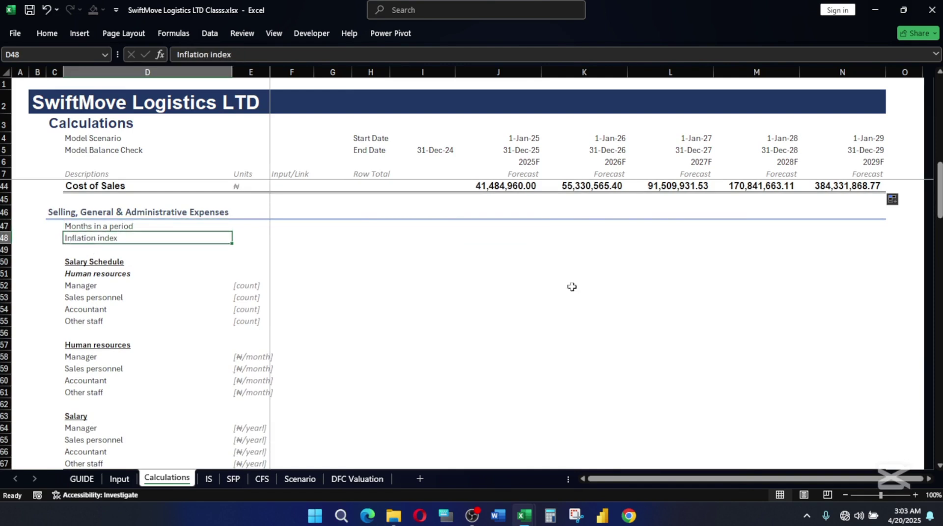
Link the 2025F Months in a period cell J47 to the month value in J12
{"action": "left_click", "coordinate": [502, 228]}
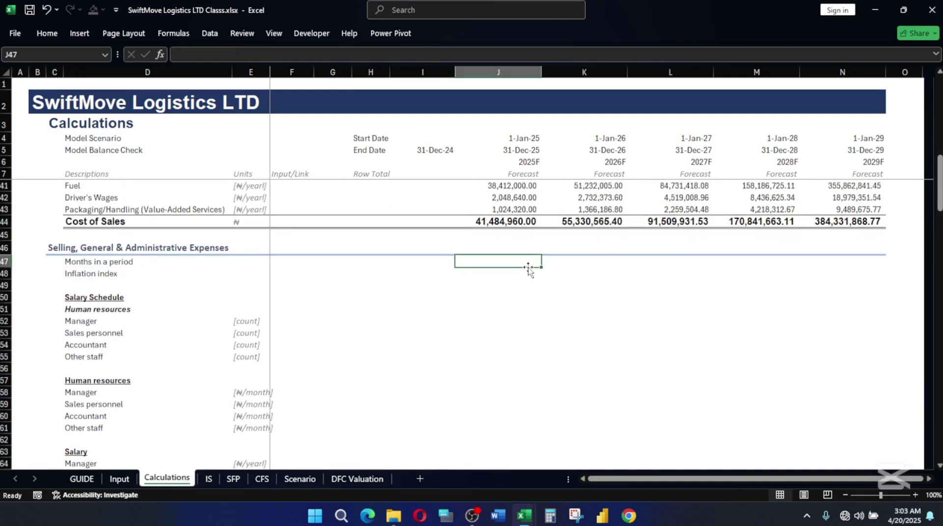
{"action": "scroll", "coordinate": [526, 268], "scroll_direction": "up", "scroll_amount": 1}
{"action": "scroll", "coordinate": [489, 316], "scroll_direction": "up", "scroll_amount": 3}
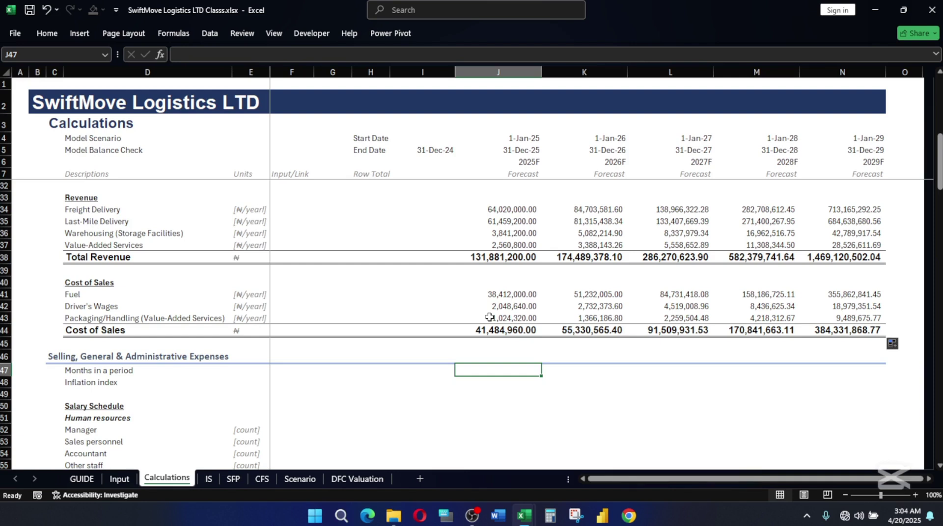
{"action": "type", "text": "="}
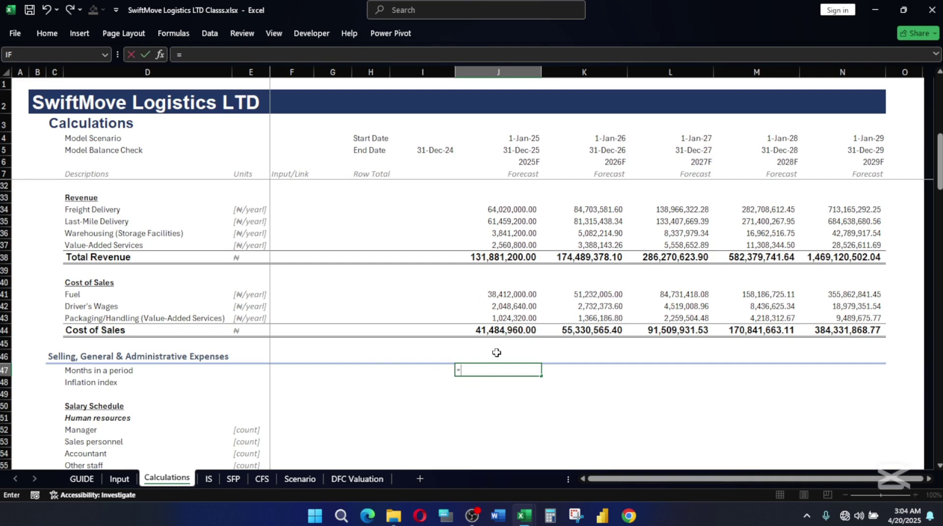
{"action": "scroll", "coordinate": [496, 355], "scroll_direction": "up", "scroll_amount": 2}
{"action": "scroll", "coordinate": [496, 355], "scroll_direction": "up", "scroll_amount": 6}
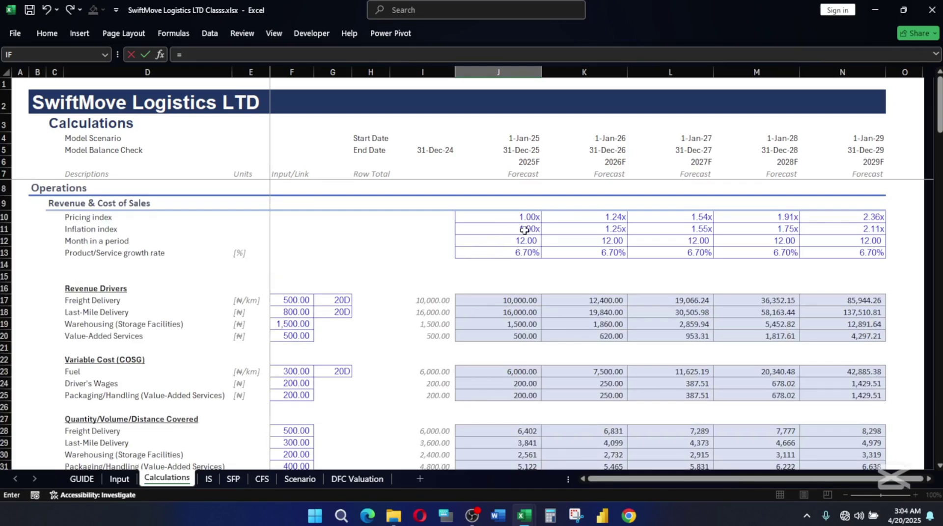
{"action": "left_click", "coordinate": [522, 245]}
{"action": "key", "text": "Return"}
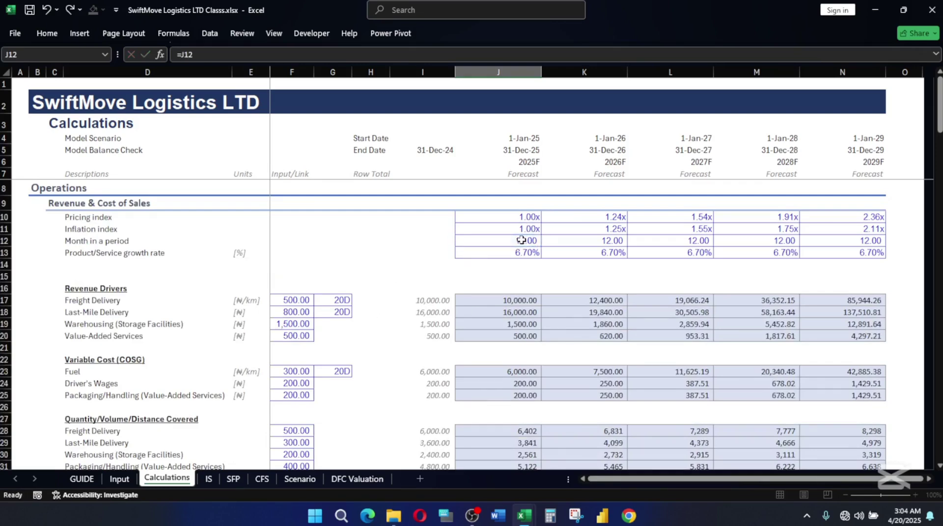
Link the 2025F Inflation index cell J48 to the inflation index in J11
{"action": "type", "text": "="}
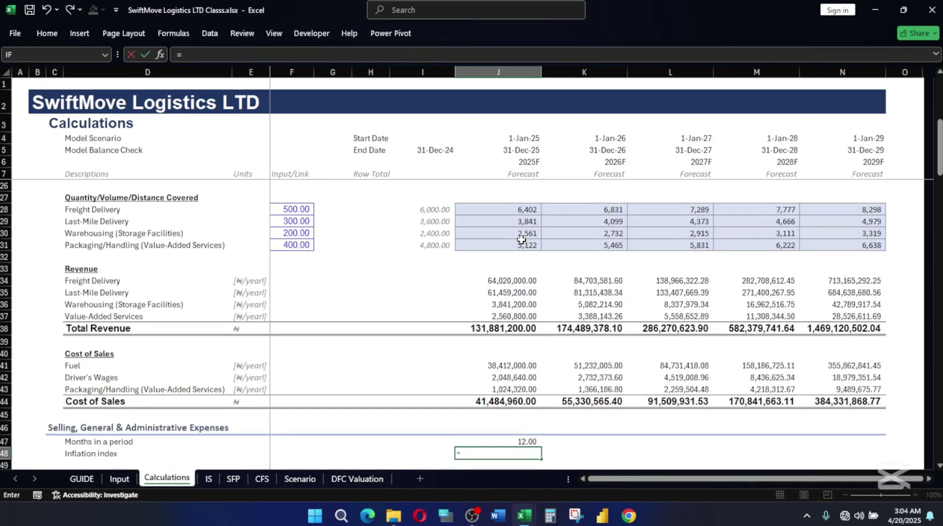
{"action": "scroll", "coordinate": [522, 239], "scroll_direction": "up", "scroll_amount": 3}
{"action": "scroll", "coordinate": [532, 241], "scroll_direction": "up", "scroll_amount": 3}
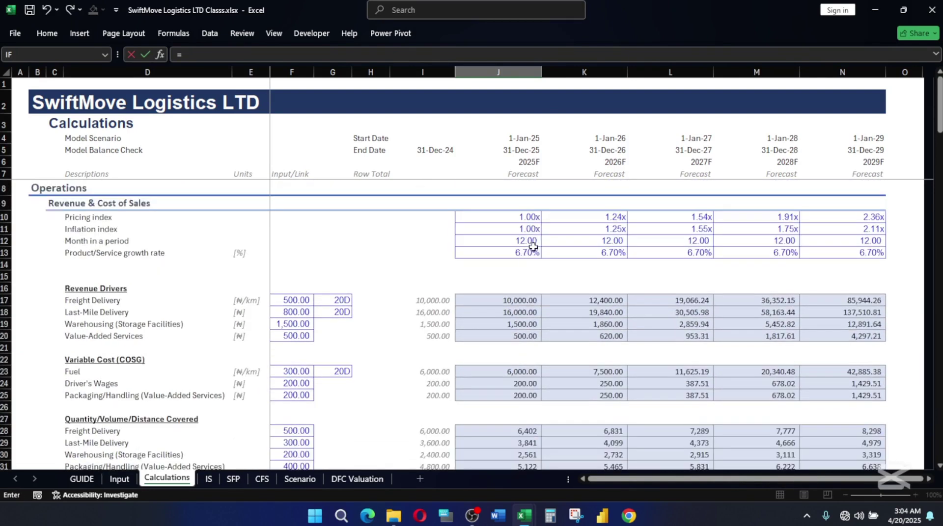
{"action": "left_click", "coordinate": [528, 230]}
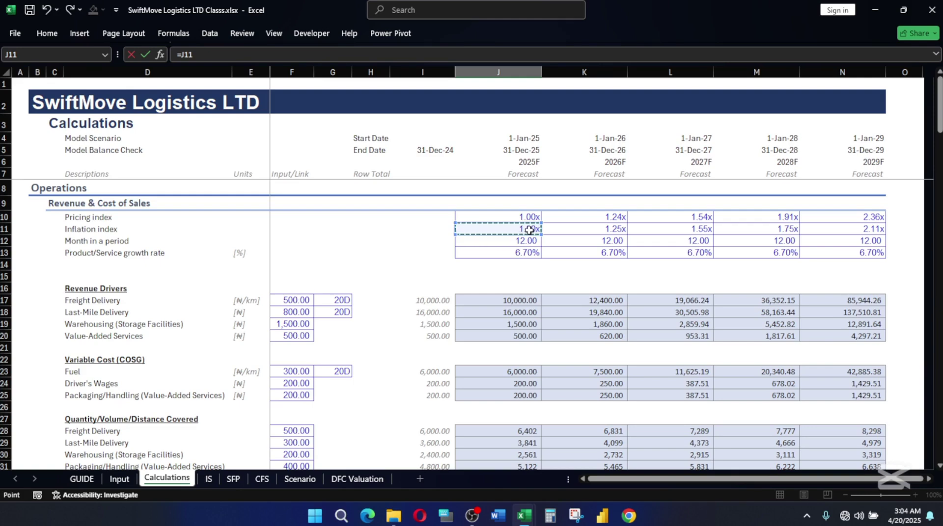
{"action": "key", "text": "Return"}
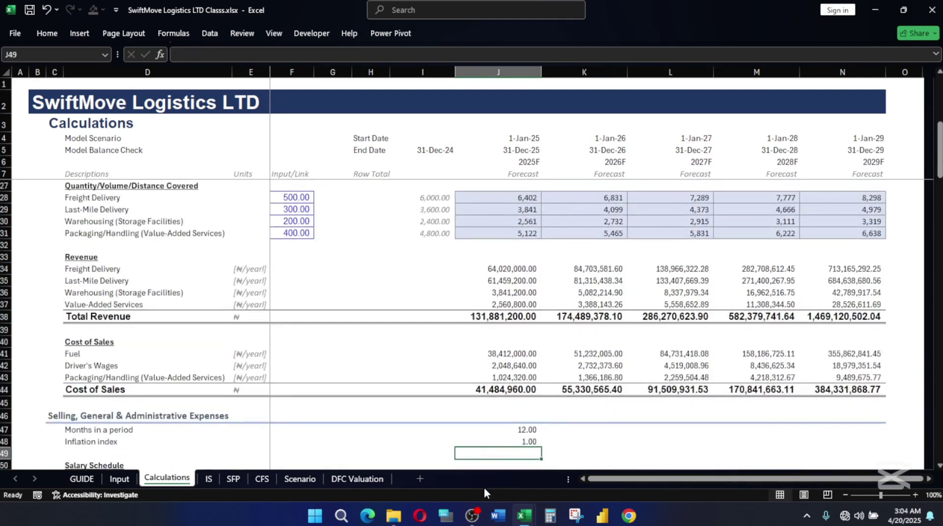
Fill the Months in a period and Inflation index formulas from J47:J48 across to column N
{"action": "scroll", "coordinate": [533, 412], "scroll_direction": "down", "scroll_amount": 1}
{"action": "left_click", "coordinate": [526, 395]}
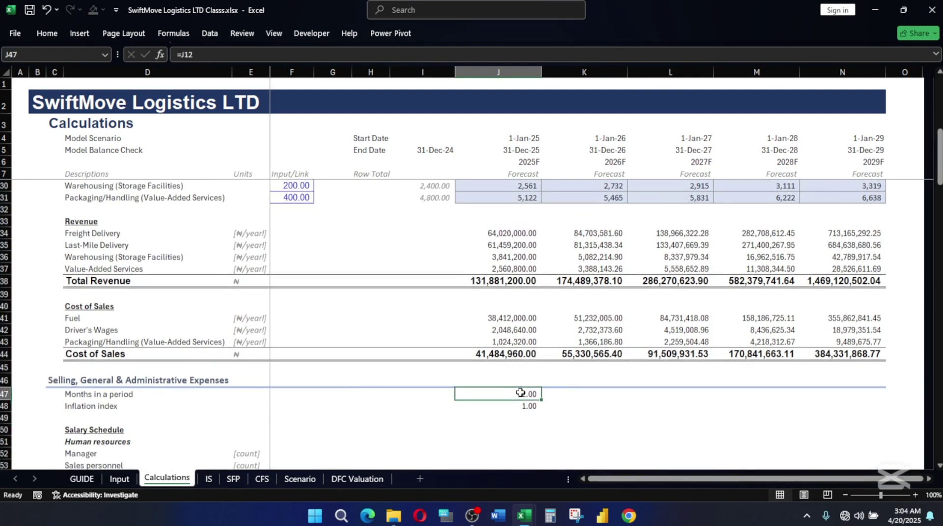
{"action": "left_click", "coordinate": [527, 409]}
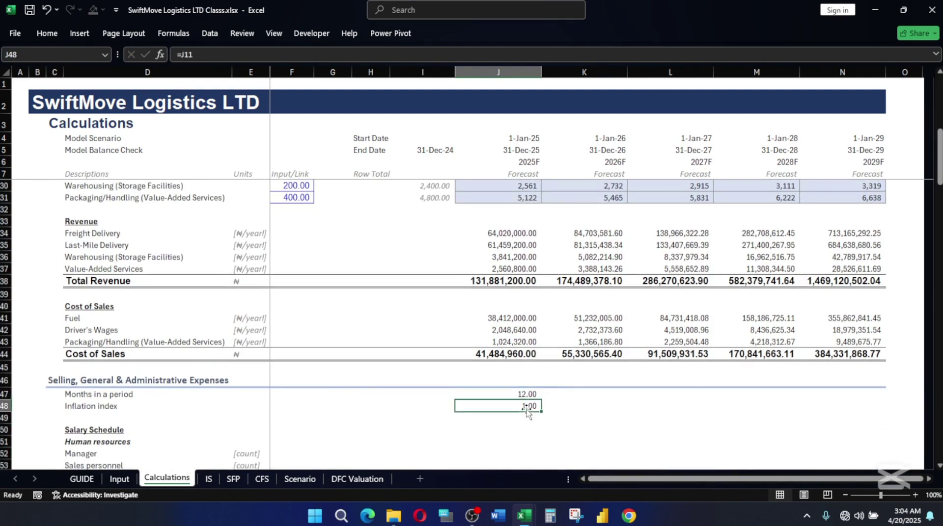
{"action": "left_click", "coordinate": [512, 389]}
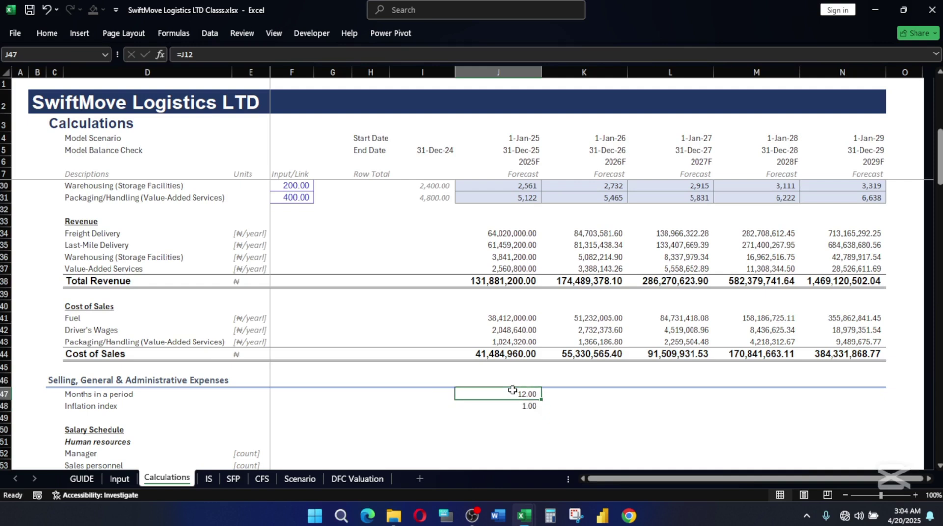
{"action": "key", "text": "shift+Down"}
{"action": "key", "text": "shift+Right"}
{"action": "key", "text": "shift+Right"}
{"action": "key", "text": "shift+Right"}
{"action": "key", "text": "shift+Right"}
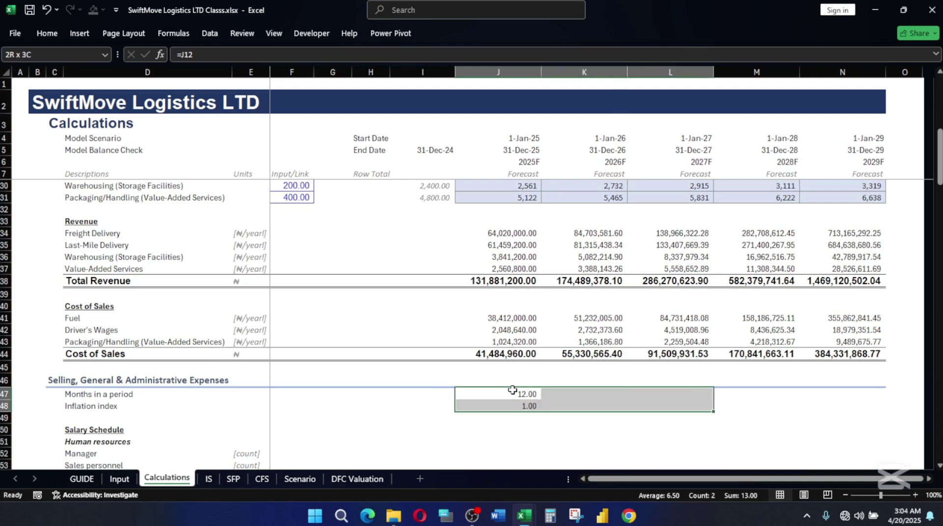
{"action": "key", "text": "ctrl+r"}
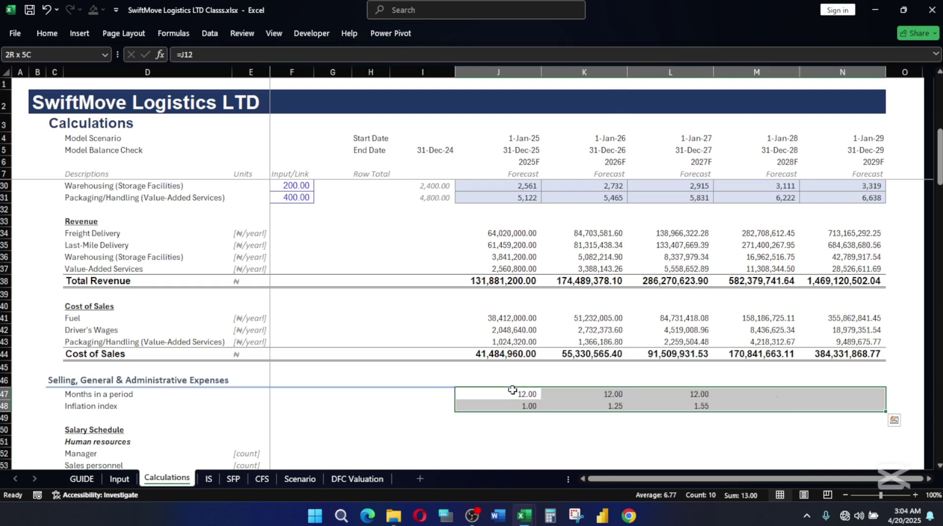
Apply the cell style with blue text and blue borders to J47:N48
{"action": "key", "text": "alt+h"}
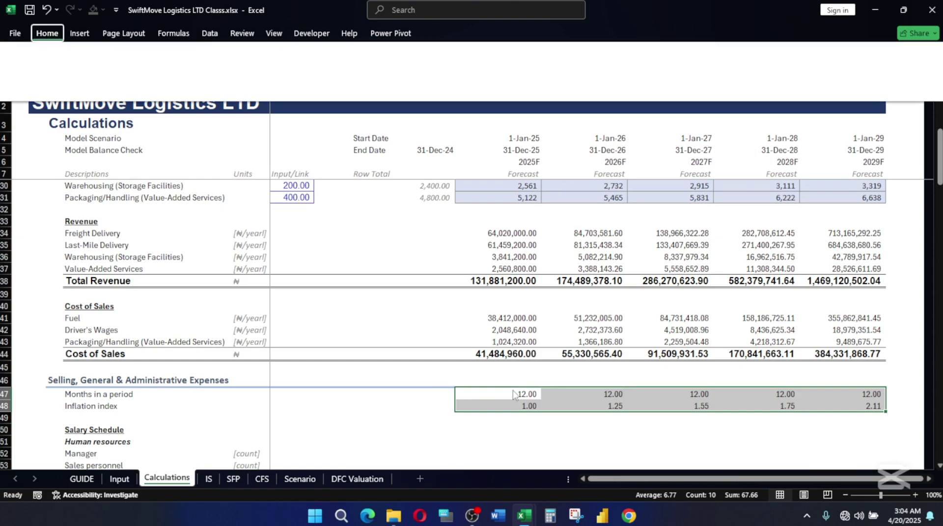
{"action": "key", "text": "j"}
{"action": "left_click", "coordinate": [824, 212]}
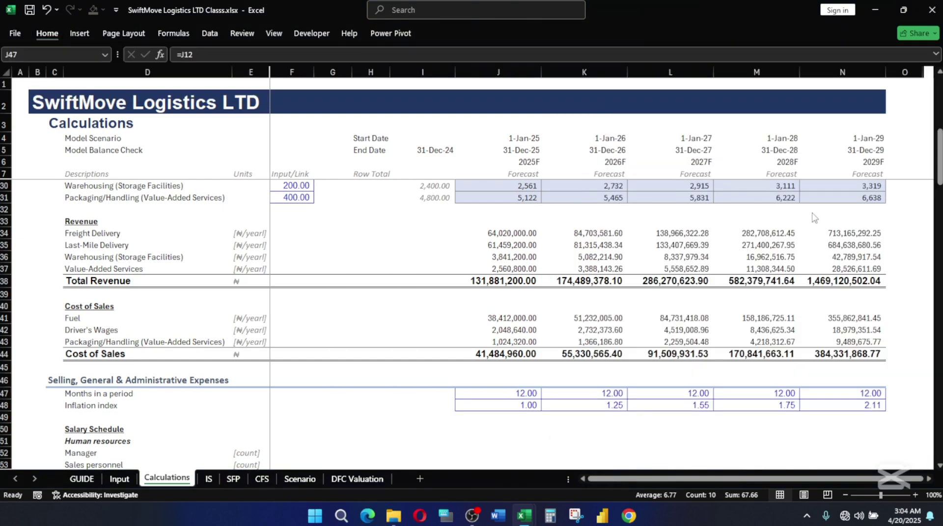
Examine the months and inflation rows and the Salary Schedule's human resources headcount rows
{"action": "scroll", "coordinate": [659, 380], "scroll_direction": "down", "scroll_amount": 2}
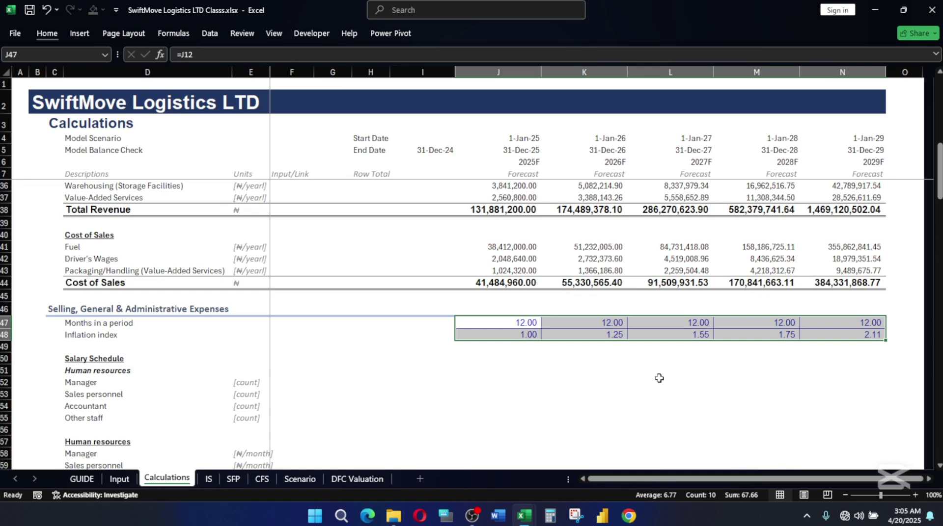
{"action": "left_click", "coordinate": [540, 383]}
{"action": "left_click", "coordinate": [520, 332]}
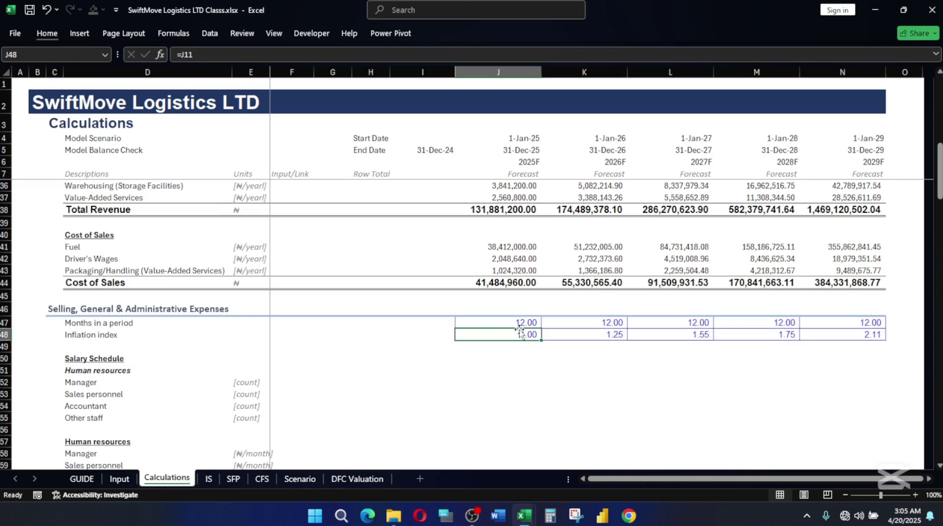
{"action": "left_click", "coordinate": [496, 369]}
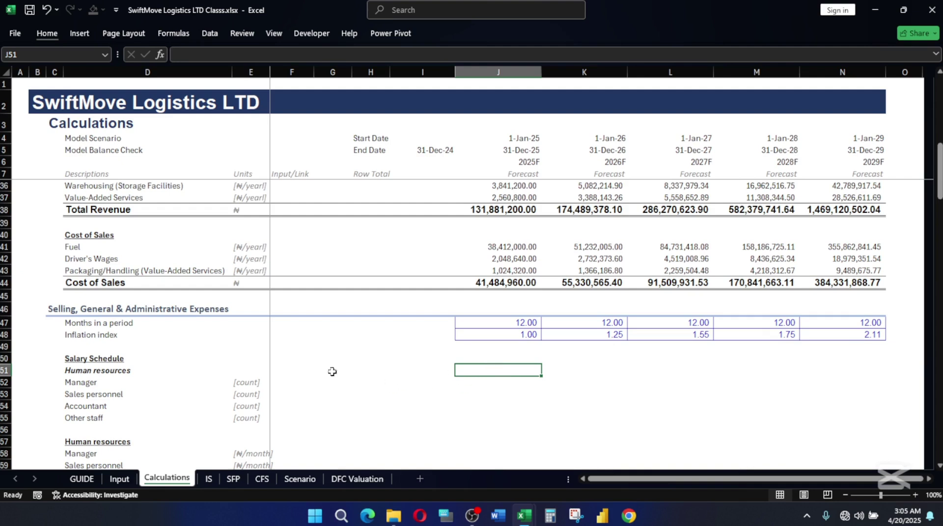
{"action": "left_click", "coordinate": [88, 357]}
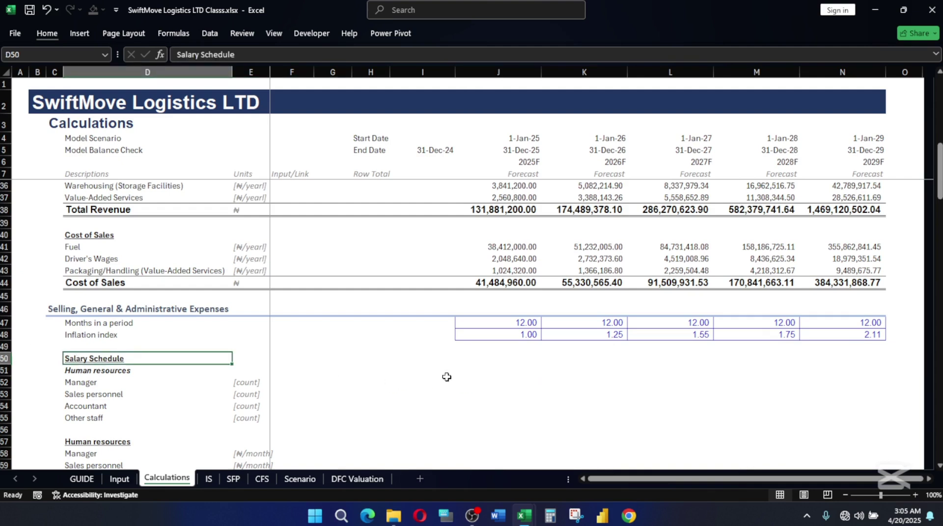
{"action": "left_click", "coordinate": [484, 384]}
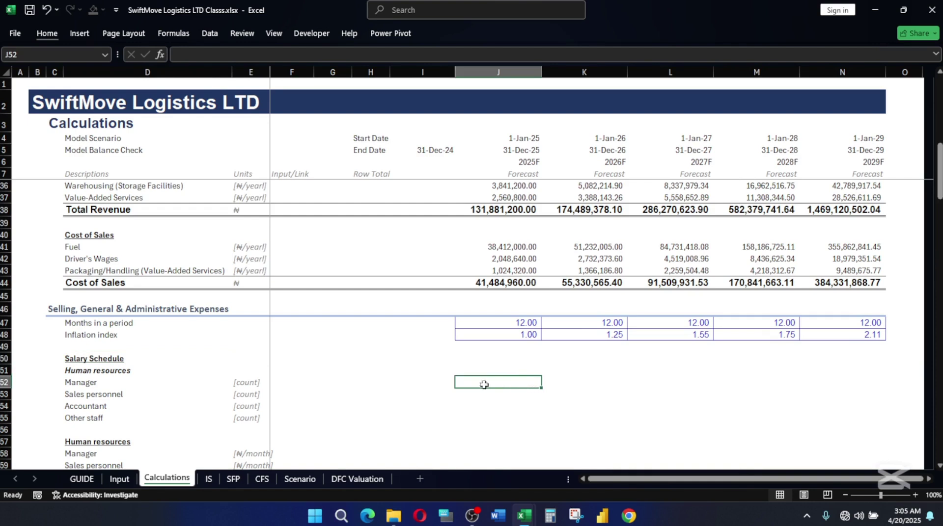
{"action": "left_click", "coordinate": [78, 384]}
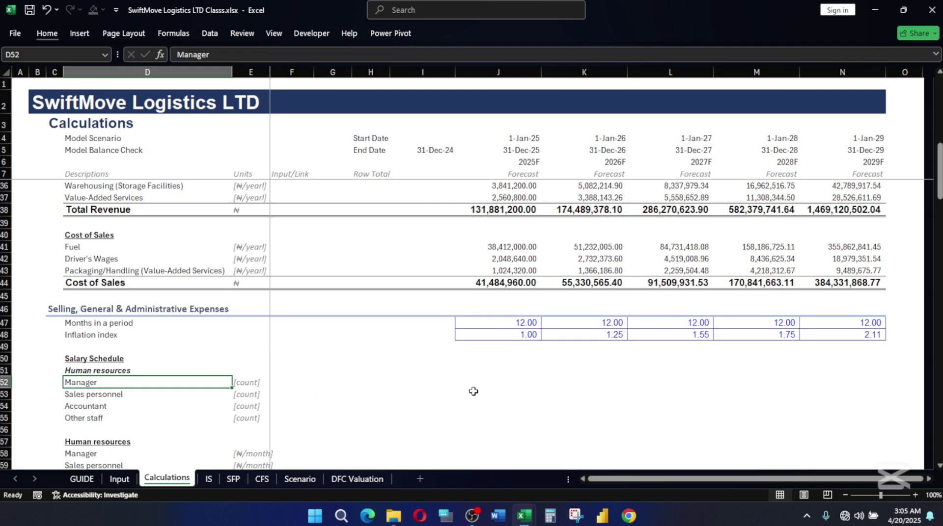
Link the 2025F Manager count in J52 to cell J93 on the Input sheet
{"action": "left_click", "coordinate": [489, 370]}
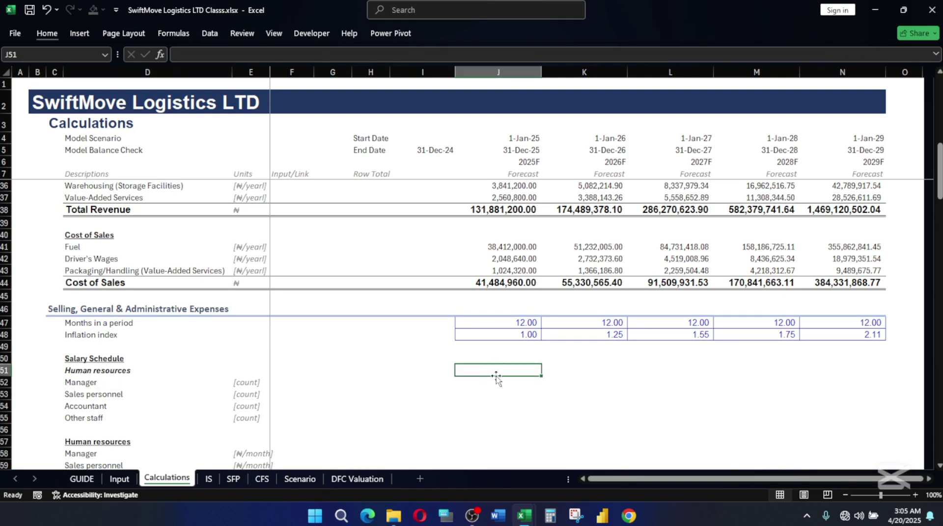
{"action": "key", "text": "Down"}
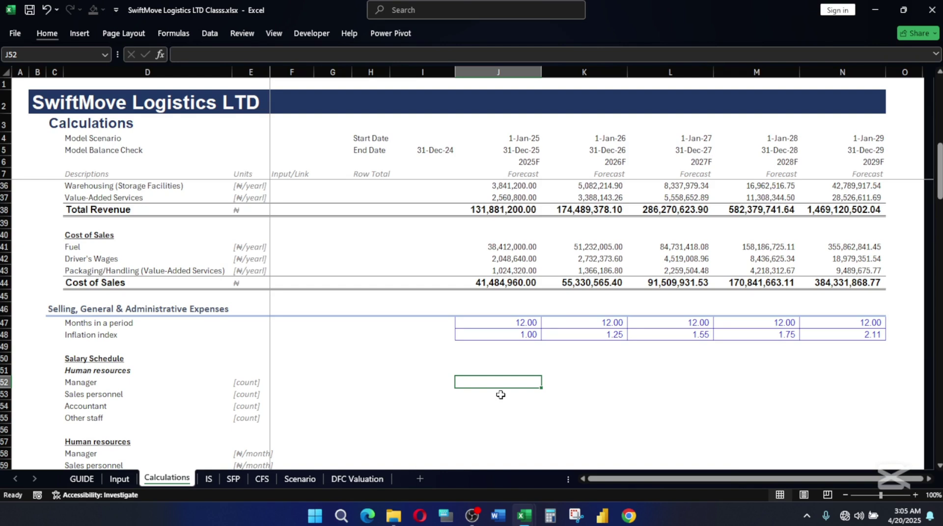
{"action": "type", "text": "="}
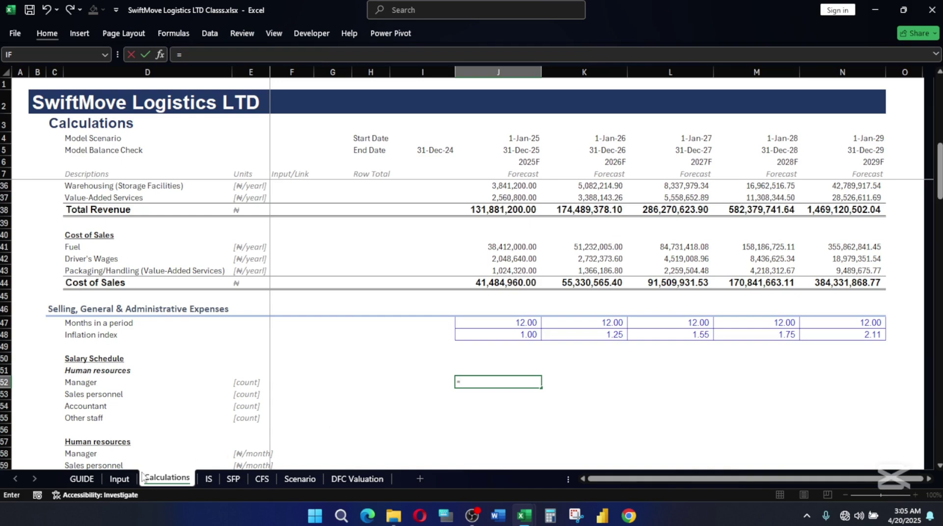
{"action": "left_click", "coordinate": [114, 481]}
{"action": "scroll", "coordinate": [442, 318], "scroll_direction": "down", "scroll_amount": 7}
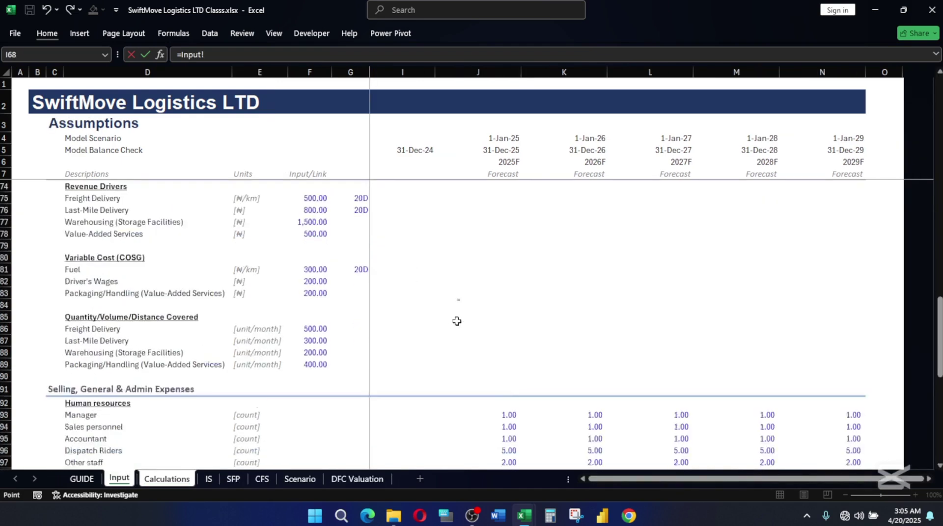
{"action": "left_click", "coordinate": [500, 237]}
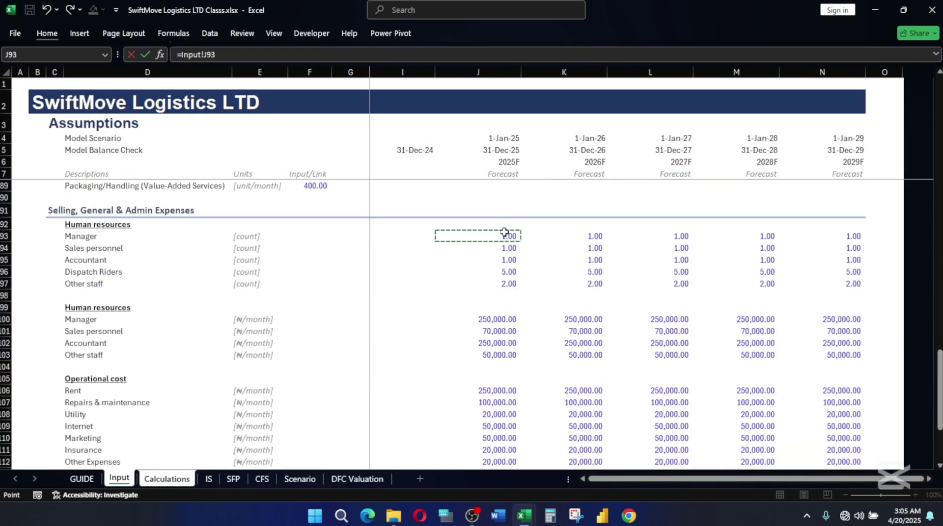
{"action": "key", "text": "Return"}
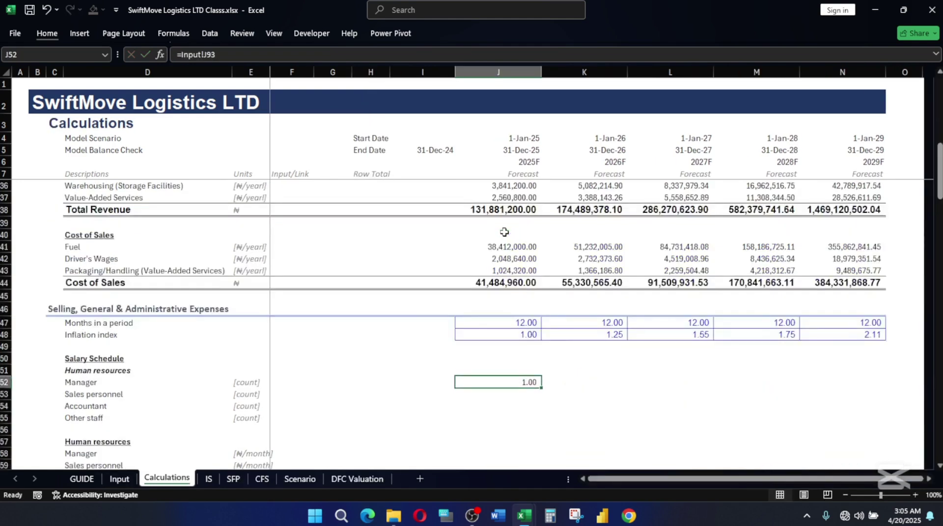
Fill the Manager count formula from J52 down through the Sales personnel and Accountant rows to J54
{"action": "key", "text": "shift+Down"}
{"action": "key", "text": "shift+Down"}
{"action": "key", "text": "shift+Down"}
{"action": "key", "text": "shift+Down"}
{"action": "key", "text": "shift+Up"}
{"action": "key", "text": "shift+Up"}
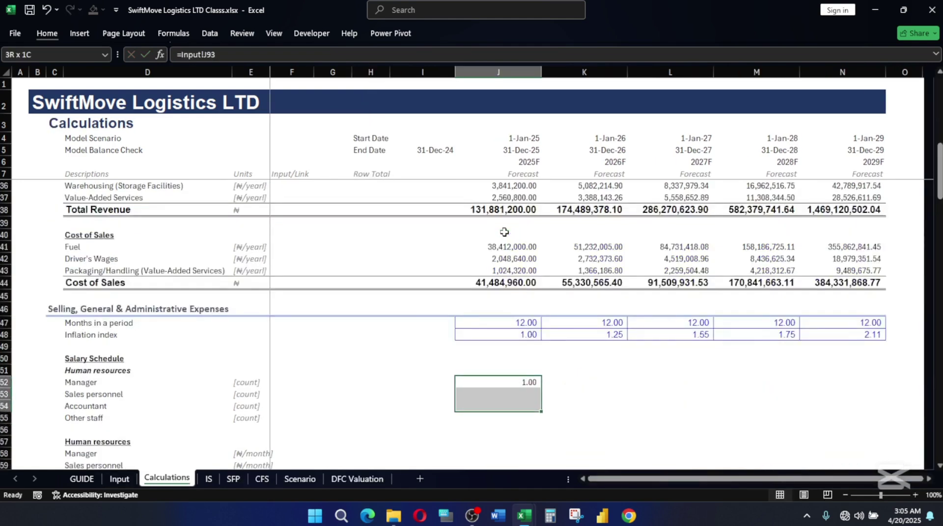
{"action": "key", "text": "ctrl+d"}
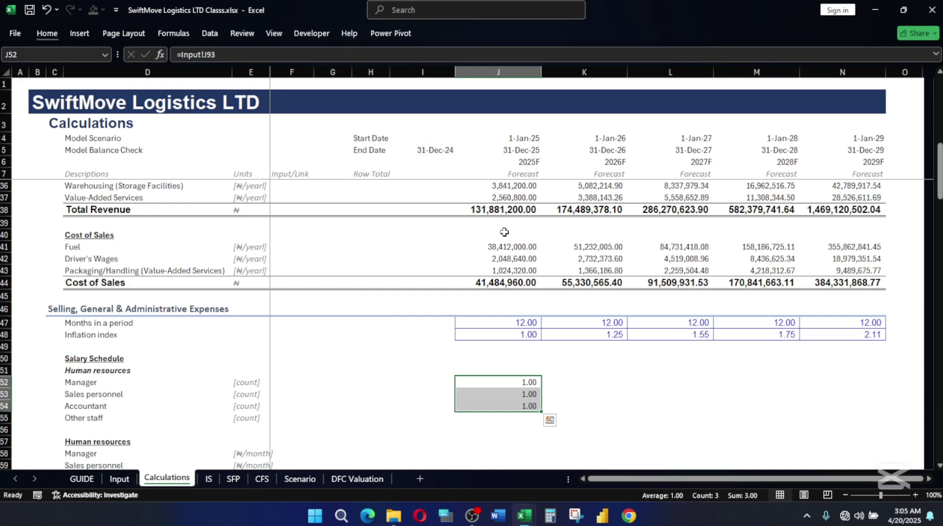
Extend the headcount links down to Other staff in J55 and across to 2029F, filling J52:N55
{"action": "key", "text": "shift+Down"}
{"action": "key", "text": "ctrl+d"}
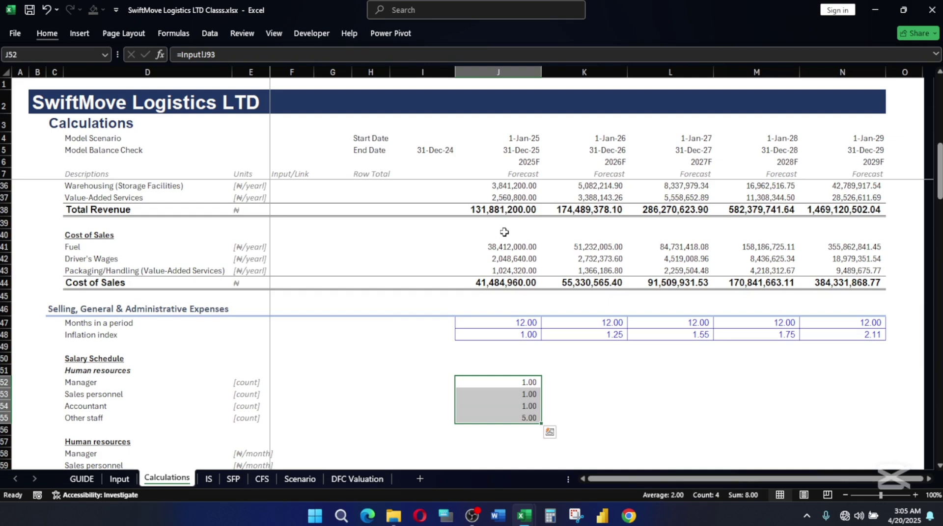
{"action": "key", "text": "shift+Right"}
{"action": "key", "text": "shift+Right"}
{"action": "key", "text": "shift+Right"}
{"action": "key", "text": "shift+Right"}
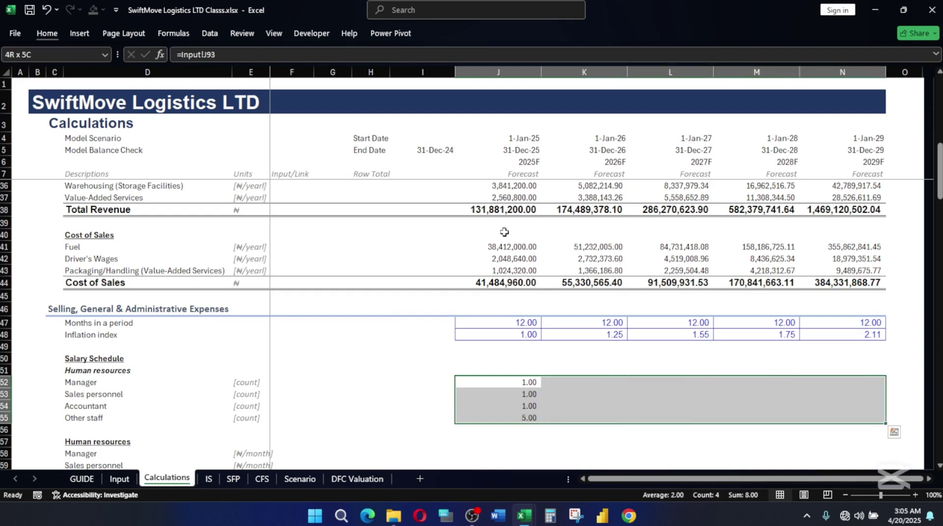
{"action": "key", "text": "ctrl+r"}
Apply the cell style with blue text and blue borders to the headcount block J52:N55
{"action": "key", "text": "alt+h"}
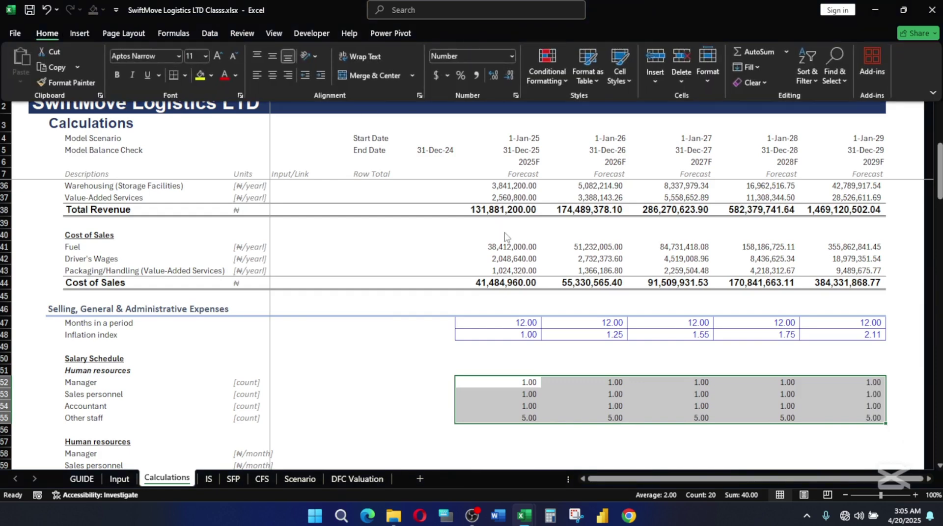
{"action": "key", "text": "j"}
{"action": "left_click", "coordinate": [814, 212]}
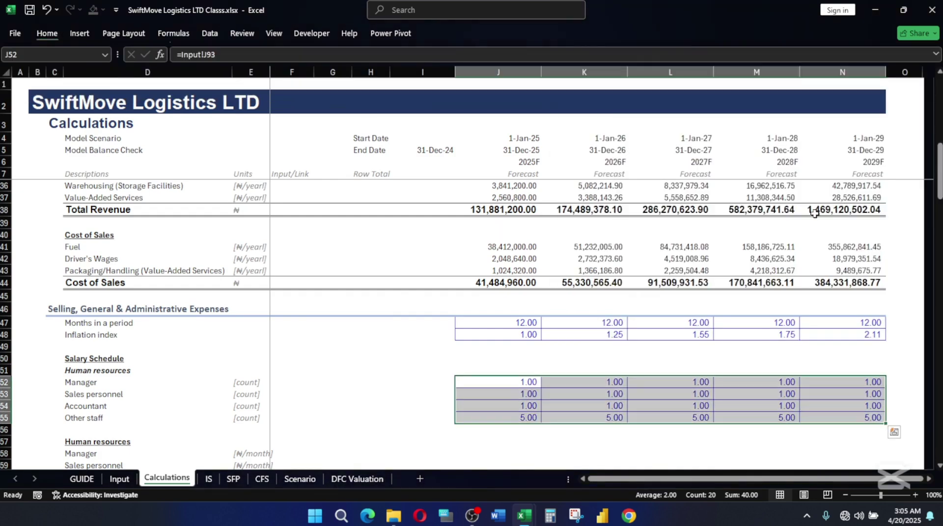
{"action": "scroll", "coordinate": [588, 390], "scroll_direction": "down", "scroll_amount": 2}
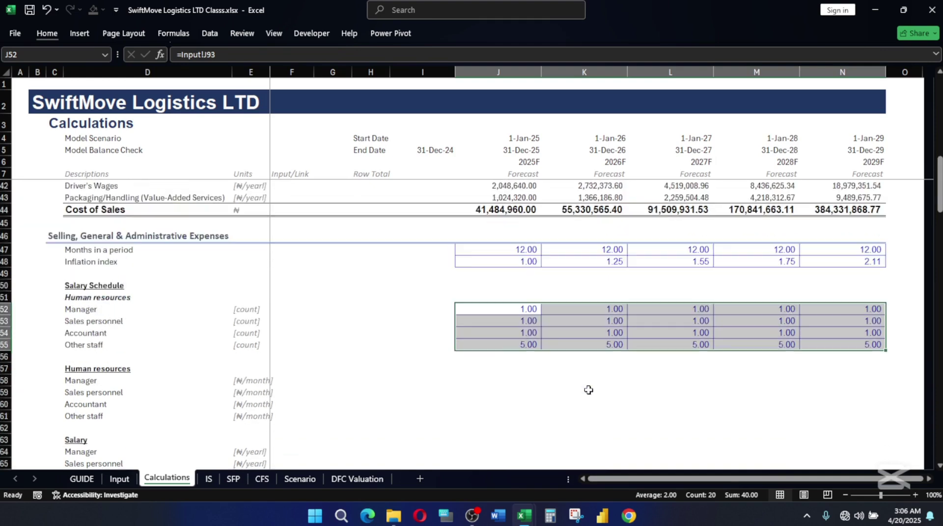
{"action": "left_click", "coordinate": [595, 325]}
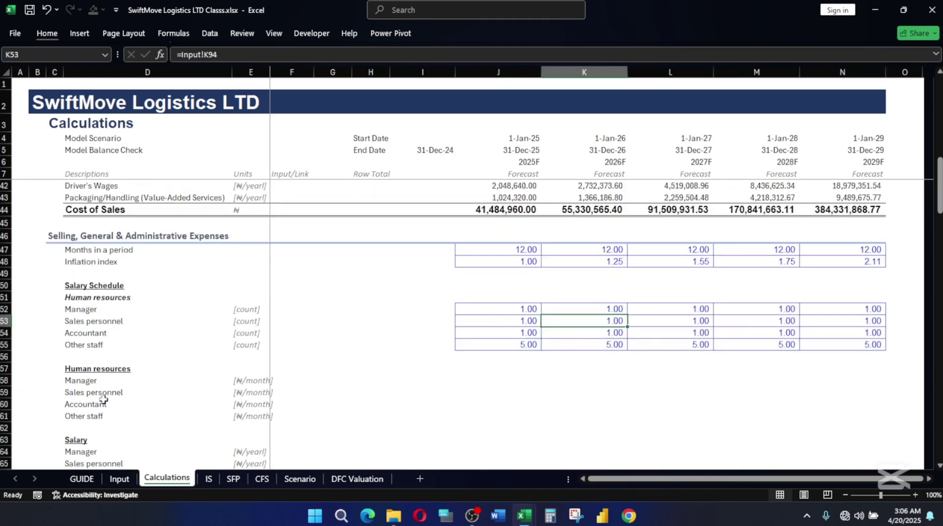
Copy the headcount block J52:N55 into the monthly pay rows starting at J58
{"action": "left_click", "coordinate": [510, 382]}
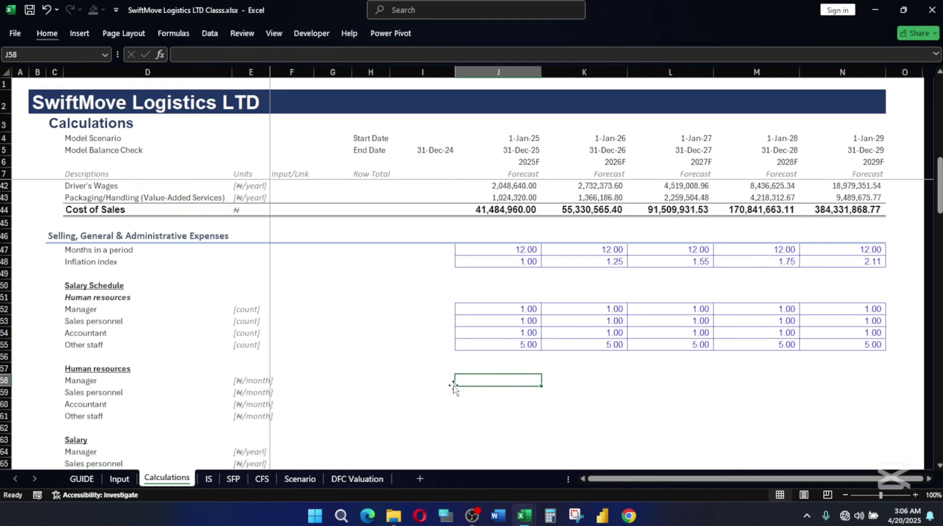
{"action": "left_click", "coordinate": [493, 310]}
{"action": "left_click_drag", "start_coordinate": [490, 307], "coordinate": [858, 346]}
{"action": "key", "text": "ctrl+c"}
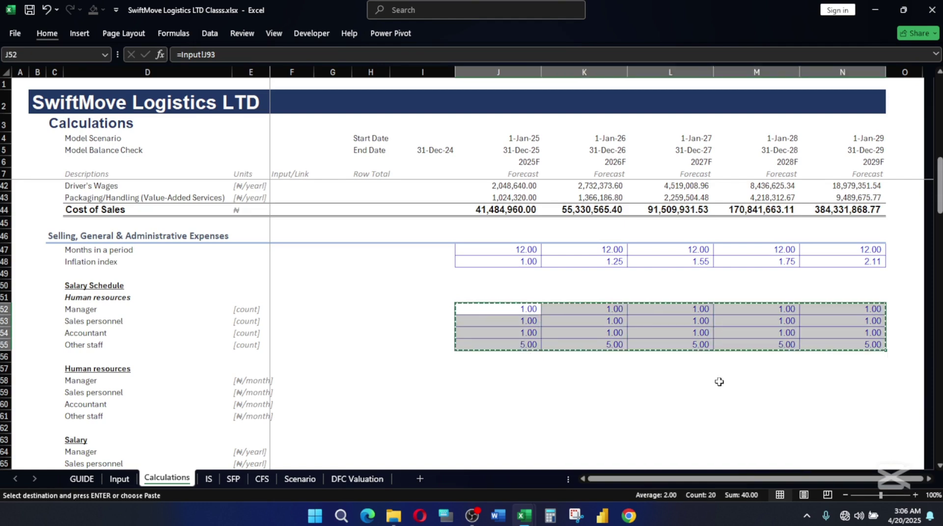
{"action": "left_click", "coordinate": [467, 381]}
{"action": "key", "text": "ctrl+v"}
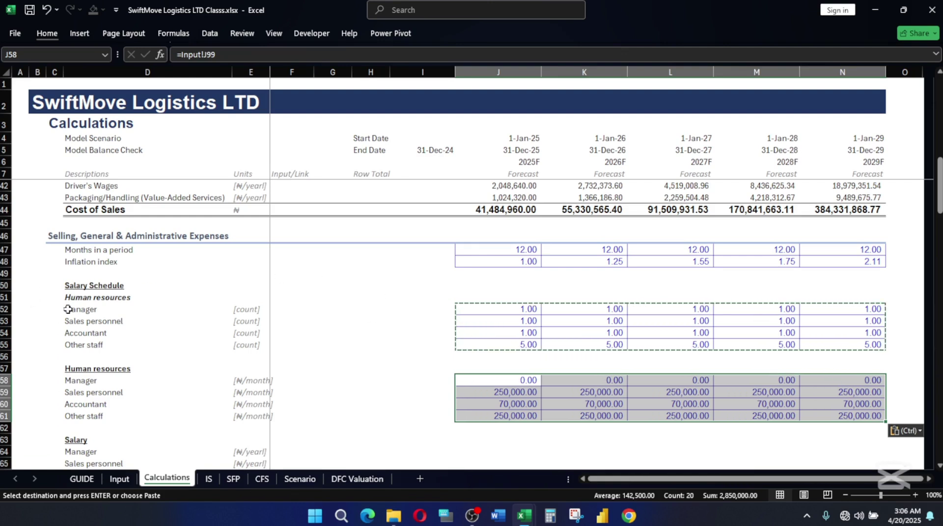
Compare the staff row labels in the headcount and monthly pay blocks, and inspect the links in J58 and J61
{"action": "left_click", "coordinate": [96, 310]}
{"action": "left_click", "coordinate": [87, 335]}
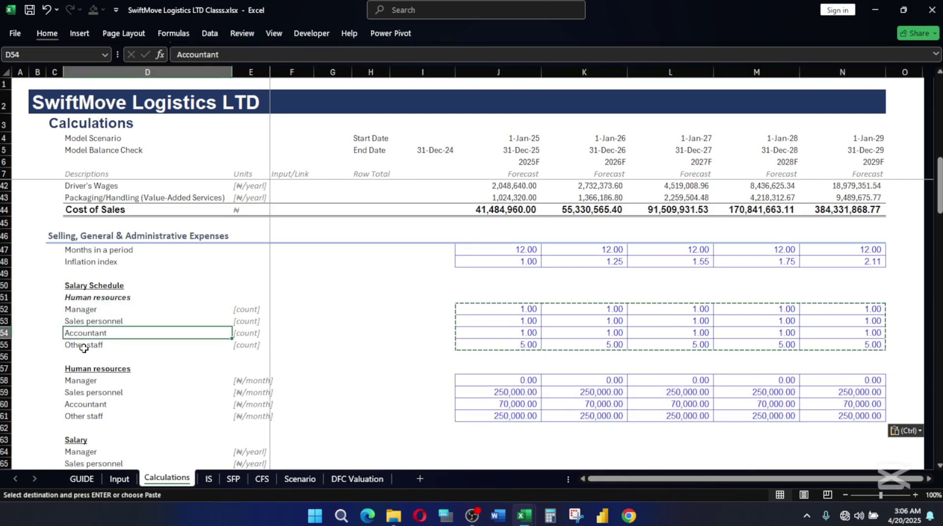
{"action": "left_click", "coordinate": [84, 346]}
{"action": "left_click", "coordinate": [84, 381]}
{"action": "left_click", "coordinate": [81, 392]}
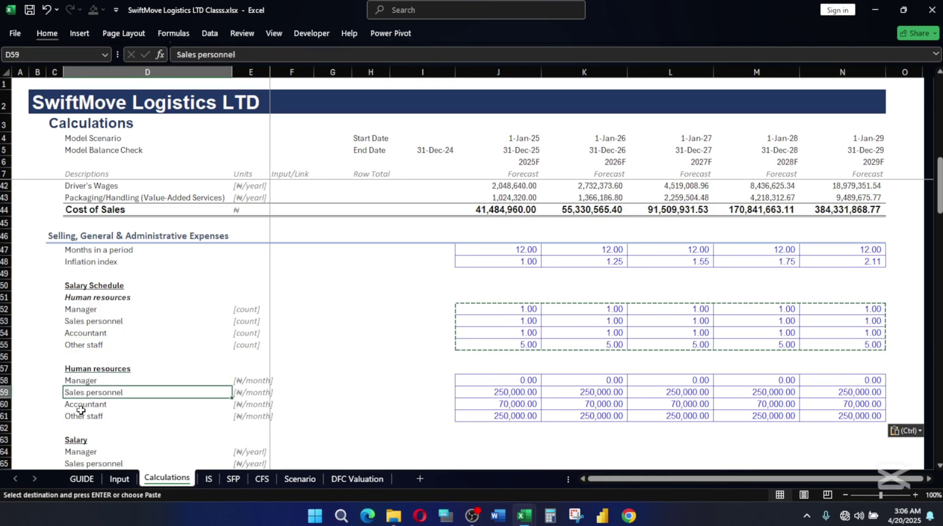
{"action": "left_click", "coordinate": [80, 405]}
{"action": "left_click", "coordinate": [81, 417]}
{"action": "left_click", "coordinate": [526, 415]}
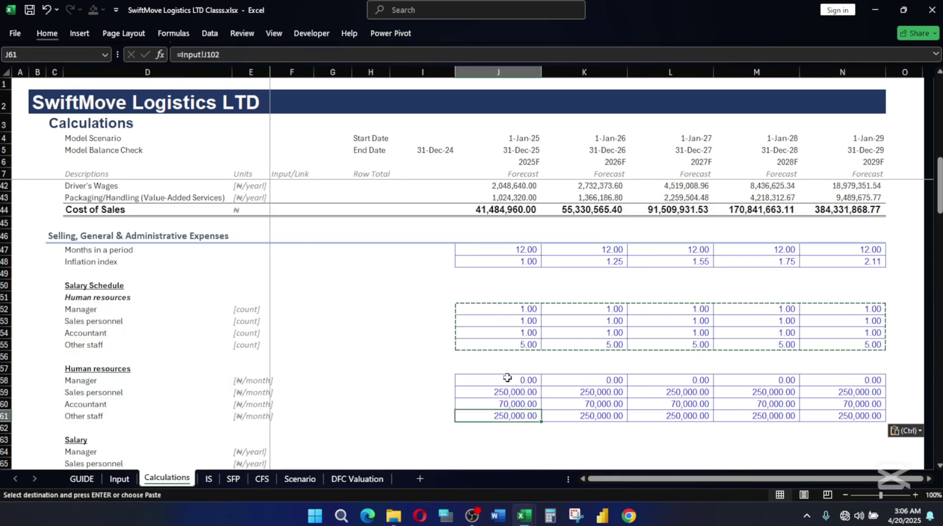
{"action": "left_click", "coordinate": [504, 380]}
Check the 2025F monthly pay for Manager through Other staff in J100:J103 on the Input sheet
{"action": "left_click", "coordinate": [120, 479]}
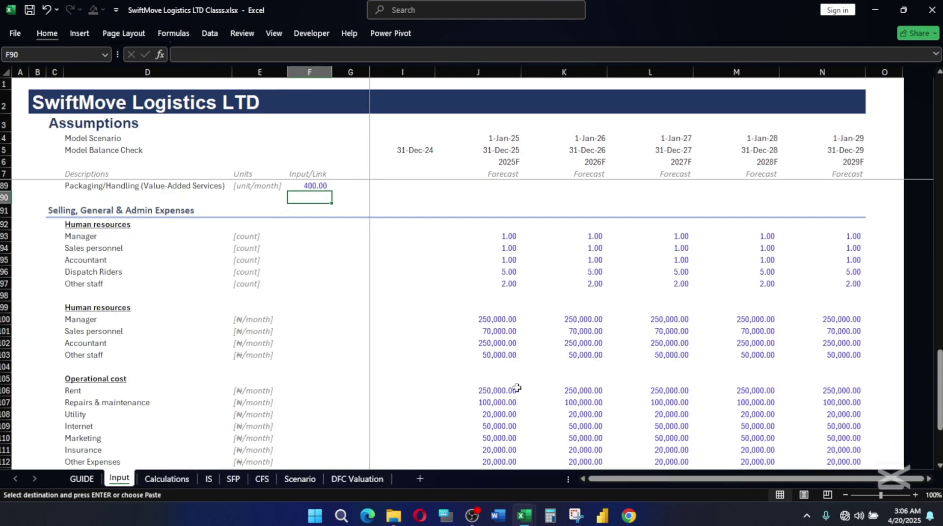
{"action": "left_click", "coordinate": [507, 319]}
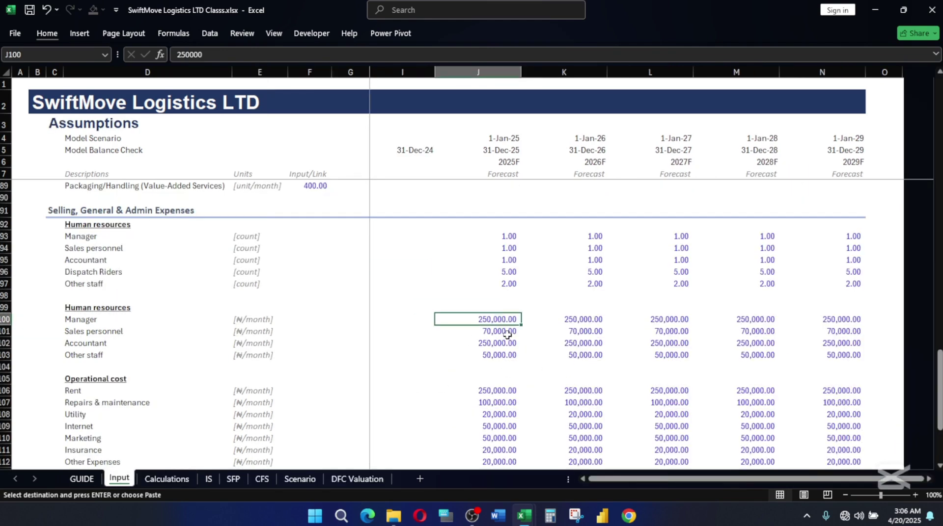
{"action": "left_click", "coordinate": [507, 332]}
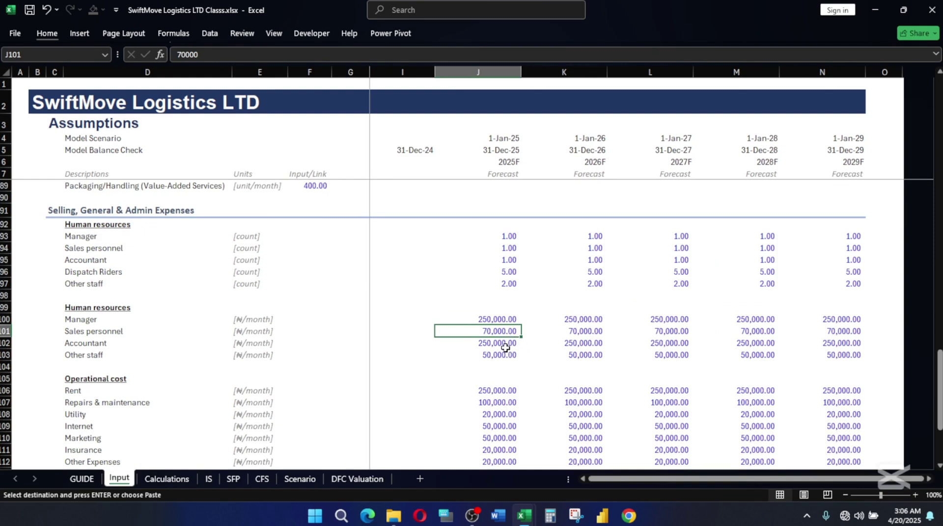
{"action": "left_click", "coordinate": [506, 348]}
{"action": "left_click", "coordinate": [506, 355]}
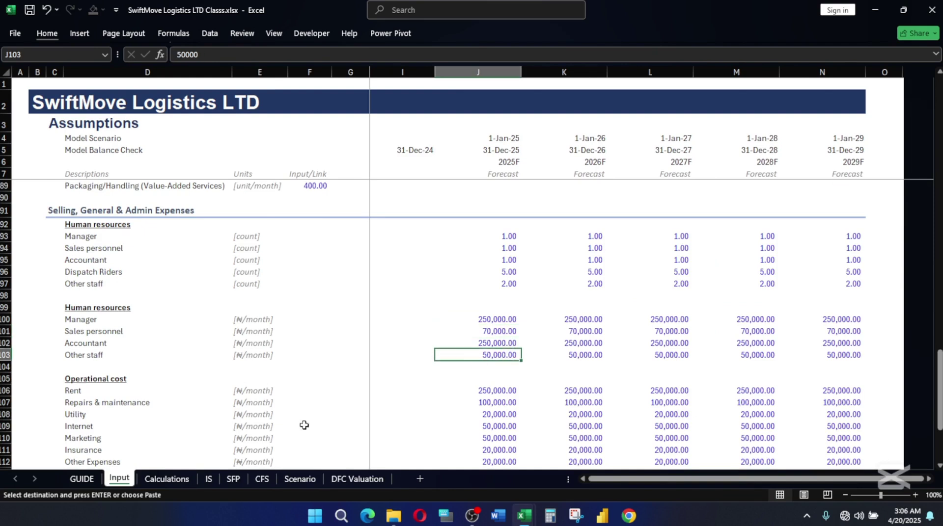
{"action": "left_click", "coordinate": [191, 478]}
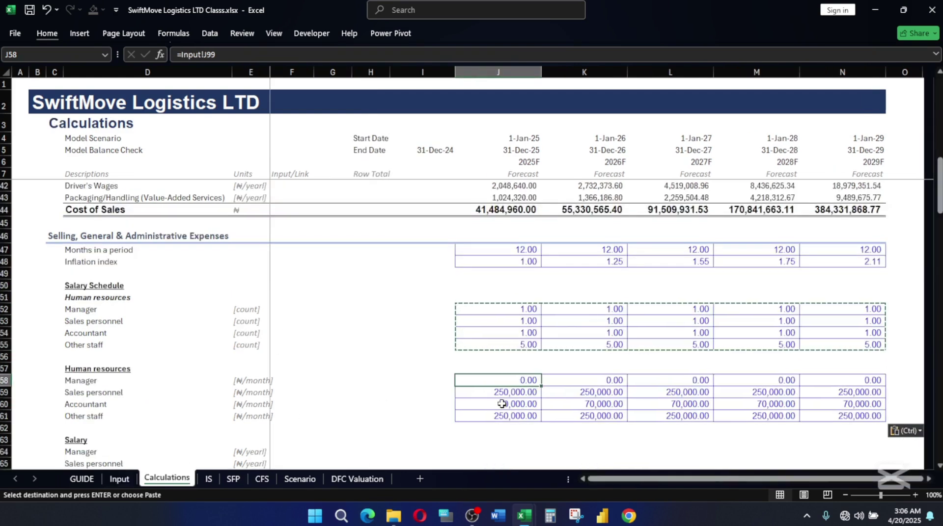
Correct the Manager's 2025F monthly pay link in J58 to =Input!J100 after checking the row on the Input sheet
{"action": "double_click", "coordinate": [520, 378]}
{"action": "key", "text": "Escape"}
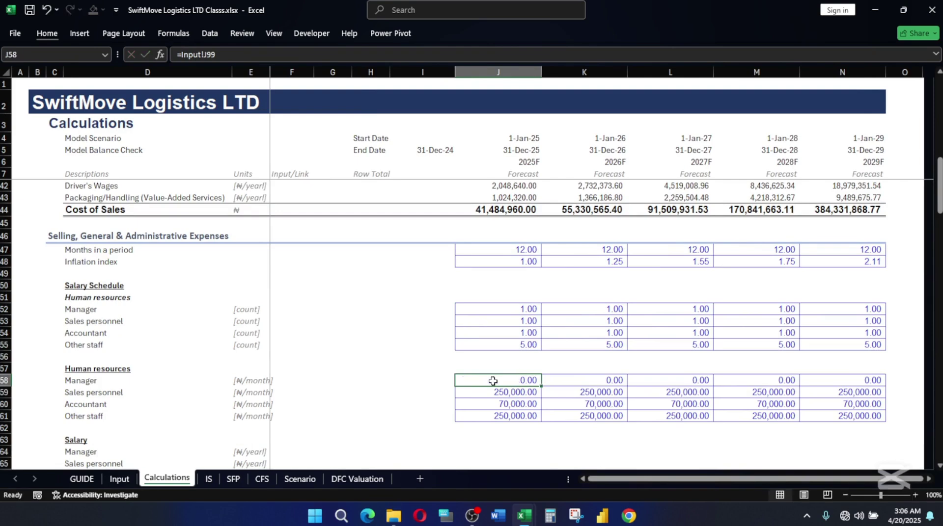
{"action": "left_click", "coordinate": [118, 479]}
{"action": "left_click", "coordinate": [489, 318]}
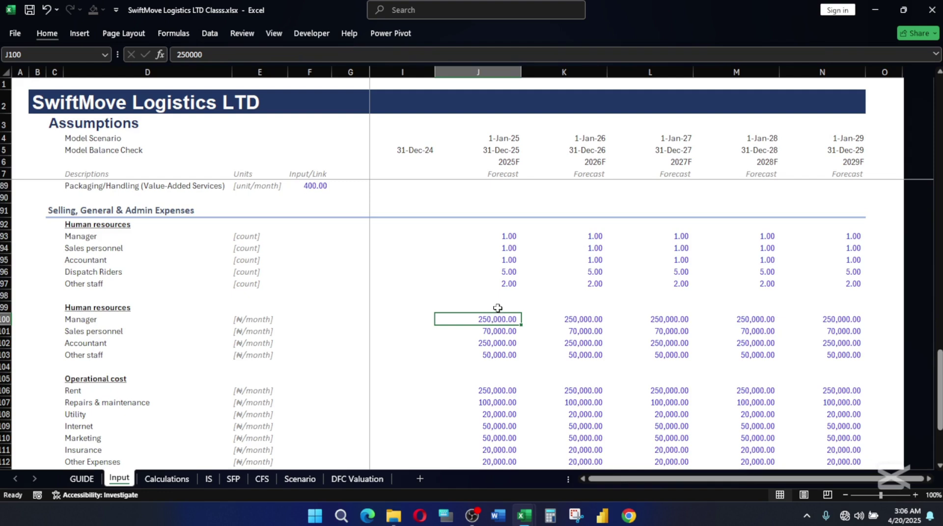
{"action": "left_click", "coordinate": [499, 334]}
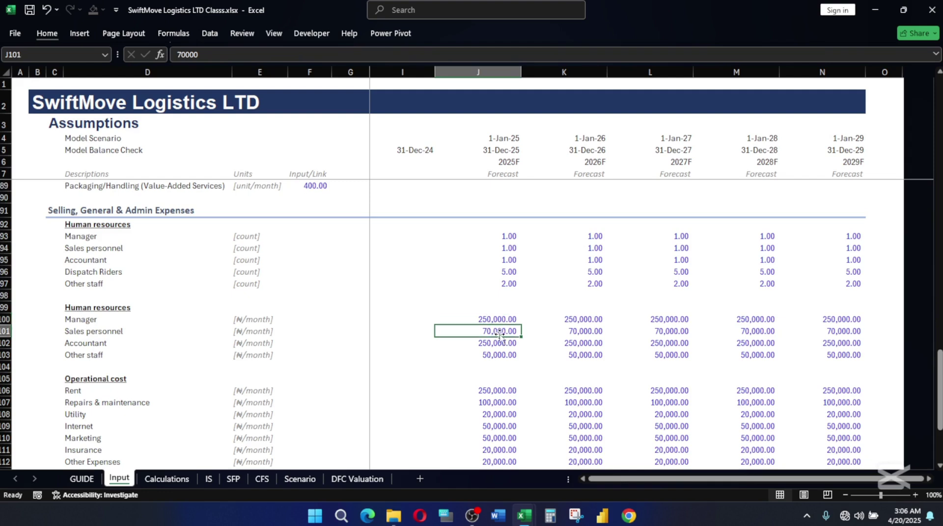
{"action": "left_click", "coordinate": [159, 479]}
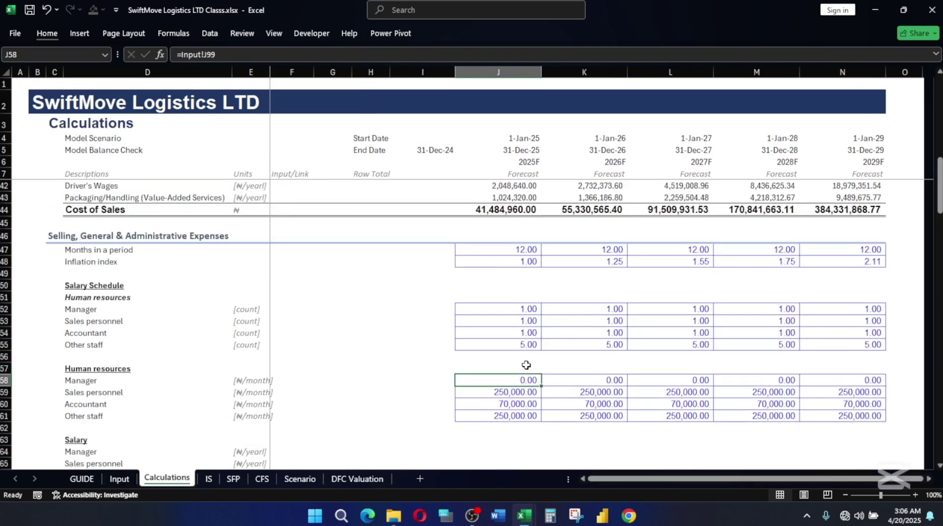
{"action": "key", "text": "F2"}
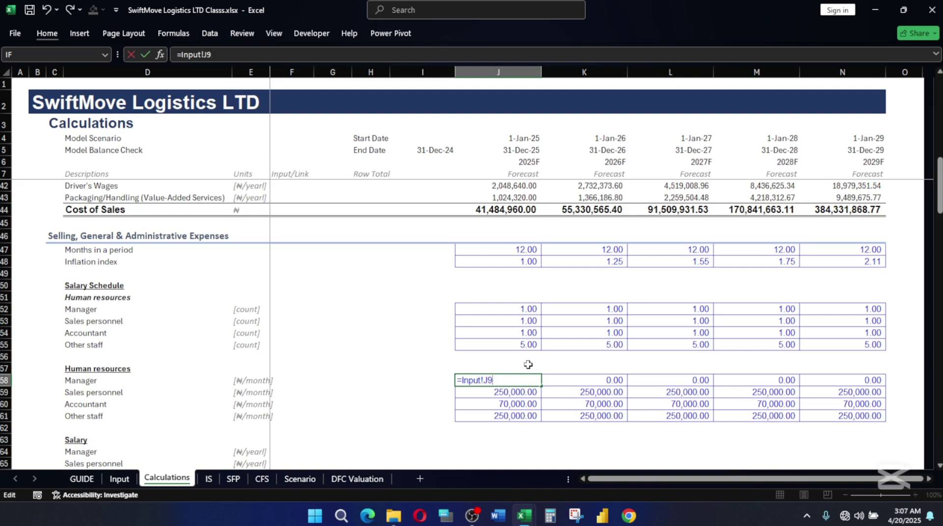
{"action": "type", "text": "100"}
{"action": "key", "text": "ctrl+Return"}
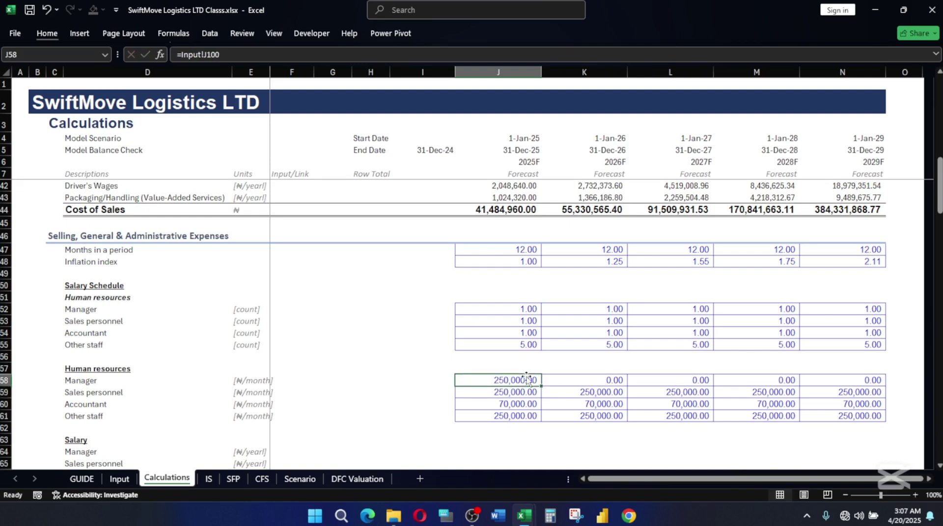
Fill the corrected monthly pay link from J58 down to Other staff and across to 2029F, covering J58:N61
{"action": "left_click_drag", "start_coordinate": [543, 386], "coordinate": [537, 418]}
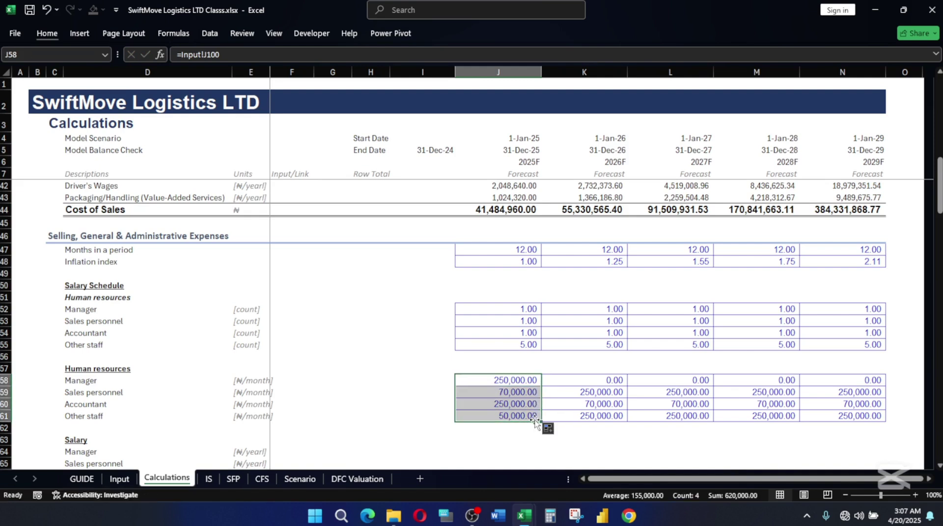
{"action": "key", "text": "shift+Right"}
{"action": "key", "text": "shift+Right"}
{"action": "key", "text": "shift+Right"}
{"action": "key", "text": "shift+Right"}
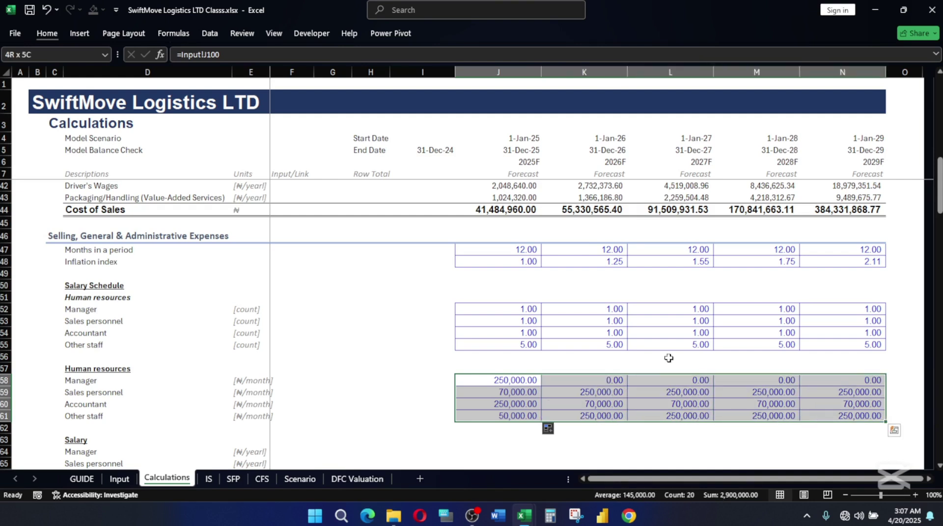
{"action": "key", "text": "ctrl+r"}
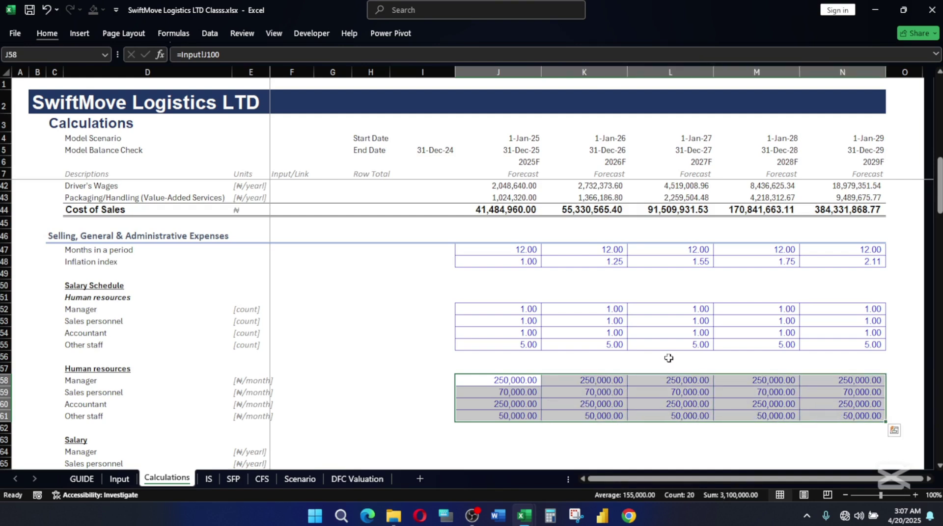
{"action": "scroll", "coordinate": [540, 378], "scroll_direction": "down", "scroll_amount": 1}
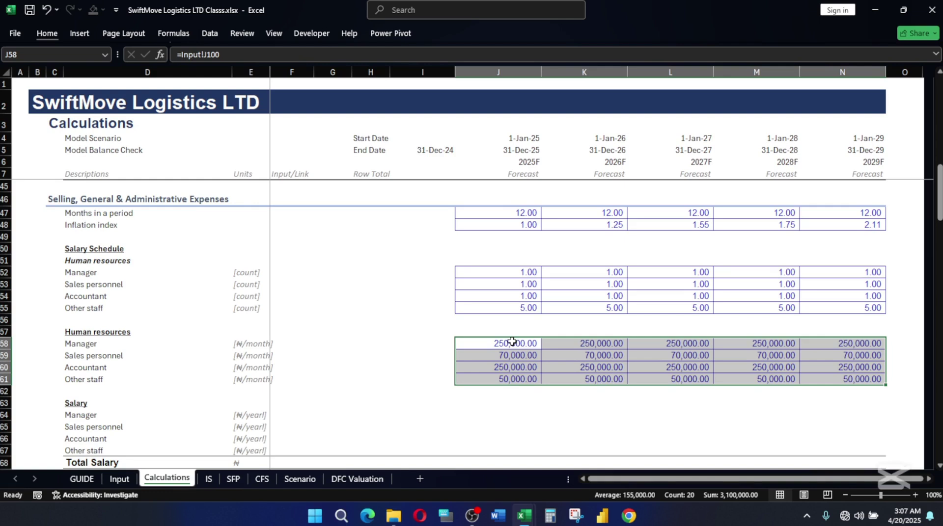
{"action": "scroll", "coordinate": [543, 363], "scroll_direction": "down", "scroll_amount": 1}
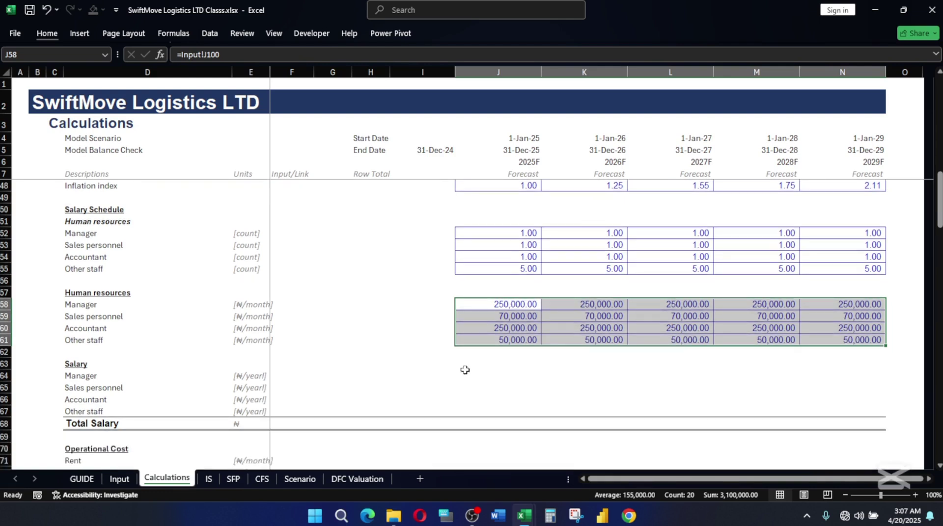
{"action": "left_click", "coordinate": [486, 385]}
{"action": "left_click", "coordinate": [482, 376]}
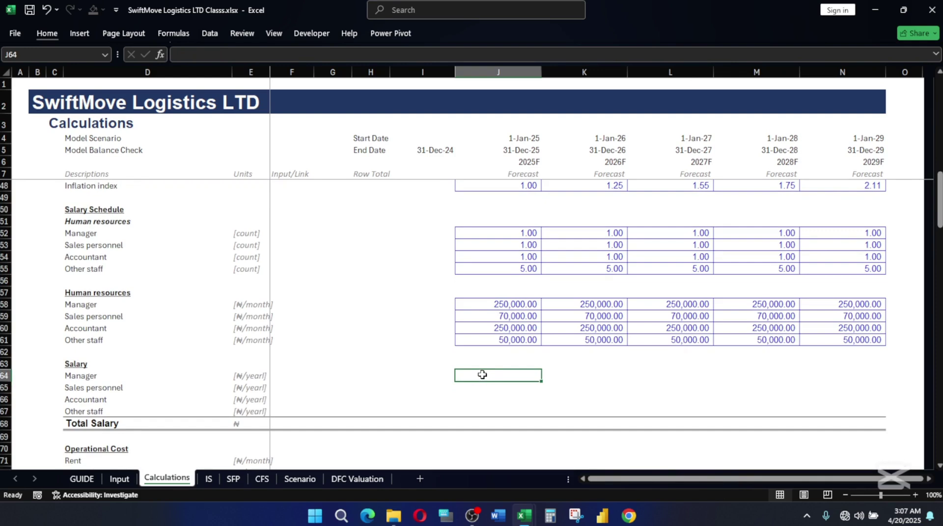
Apply the cell style that shows numbers with an x suffix to the inflation index row J48:N48
{"action": "scroll", "coordinate": [486, 373], "scroll_direction": "up", "scroll_amount": 3}
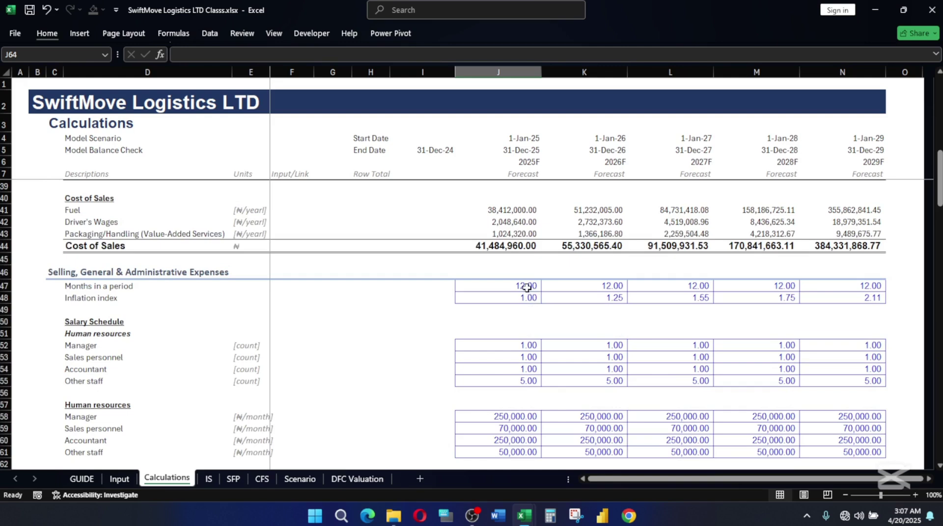
{"action": "left_click", "coordinate": [527, 283]}
{"action": "left_click", "coordinate": [518, 295]}
{"action": "key", "text": "shift+Right"}
{"action": "key", "text": "shift+Right"}
{"action": "key", "text": "shift+Right"}
{"action": "key", "text": "shift+Right"}
{"action": "key", "text": "shift+Right"}
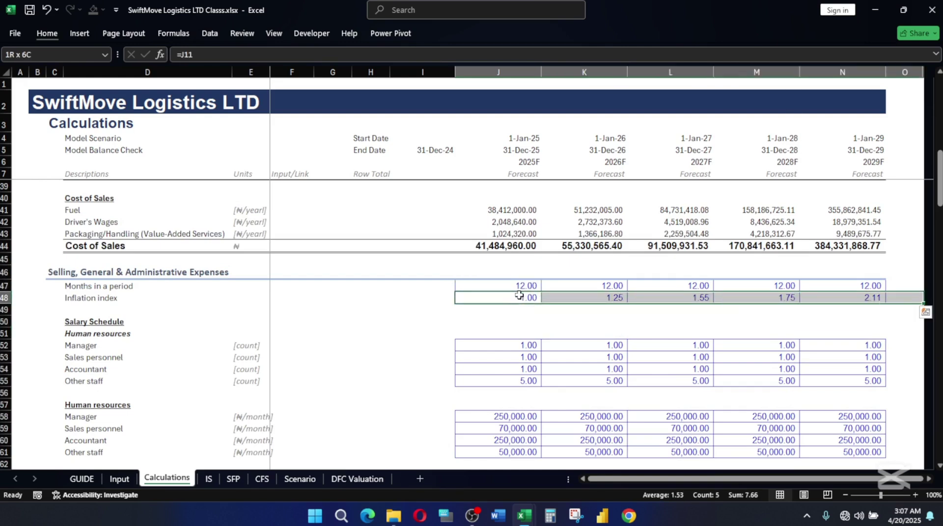
{"action": "key", "text": "alt"}
{"action": "key", "text": "h"}
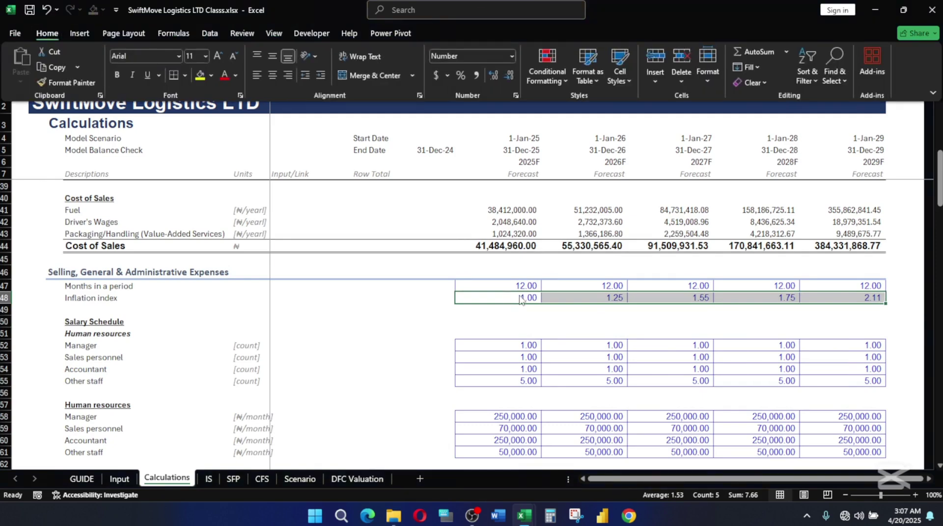
{"action": "key", "text": "j"}
{"action": "left_click", "coordinate": [586, 110]}
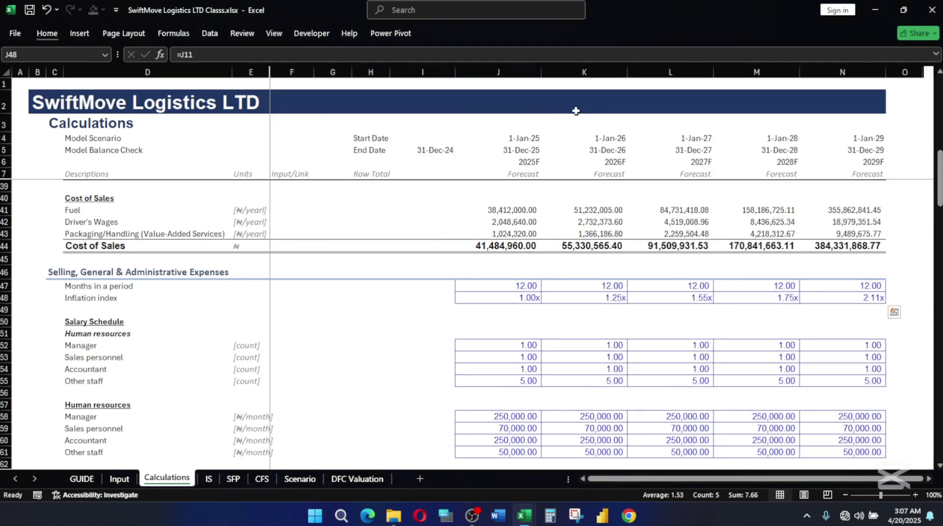
Enter an initial 2025F Manager salary formula in J64 that multiplies the monthly pay in J58 by J51
{"action": "left_click", "coordinate": [604, 381]}
{"action": "scroll", "coordinate": [624, 381], "scroll_direction": "down", "scroll_amount": 4}
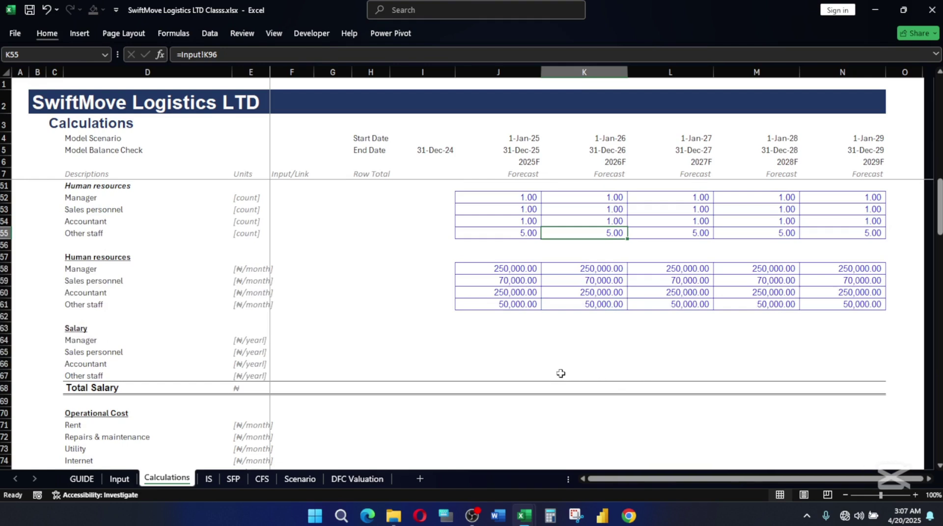
{"action": "left_click", "coordinate": [498, 329]}
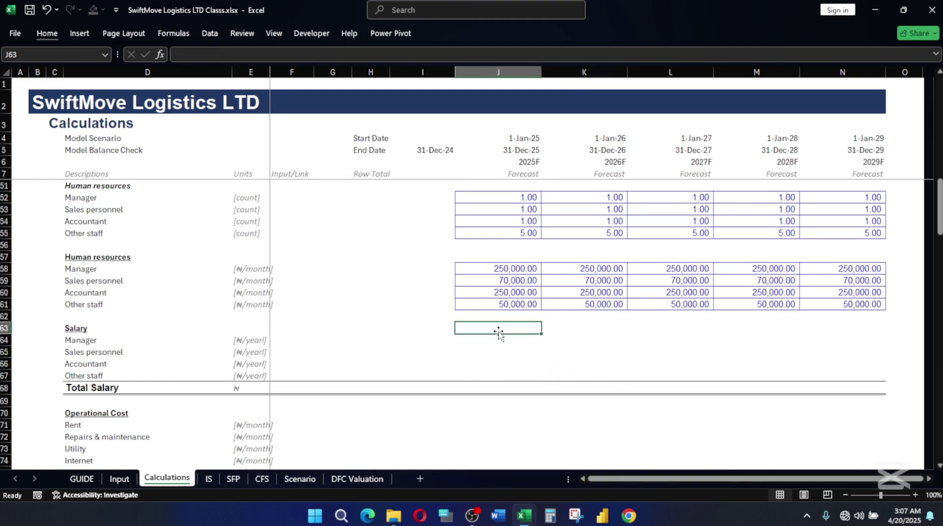
{"action": "left_click", "coordinate": [496, 345]}
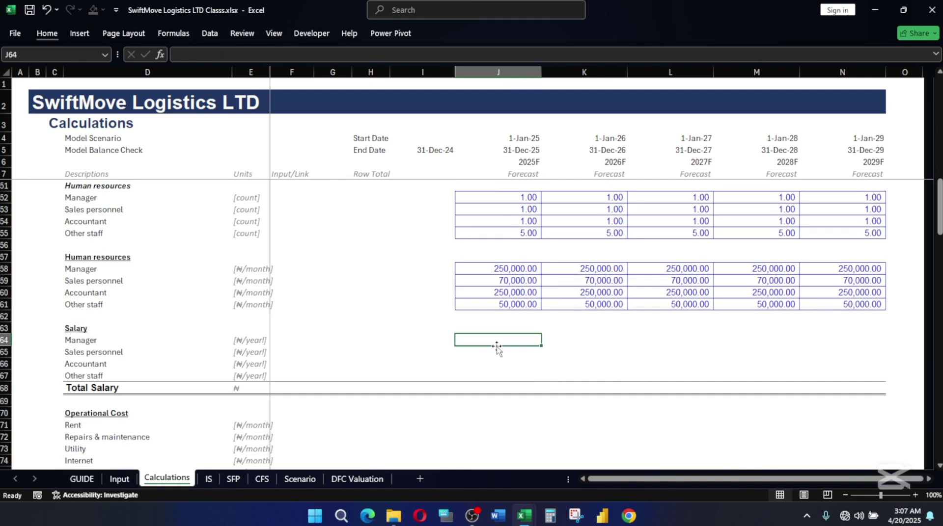
{"action": "type", "text": "="}
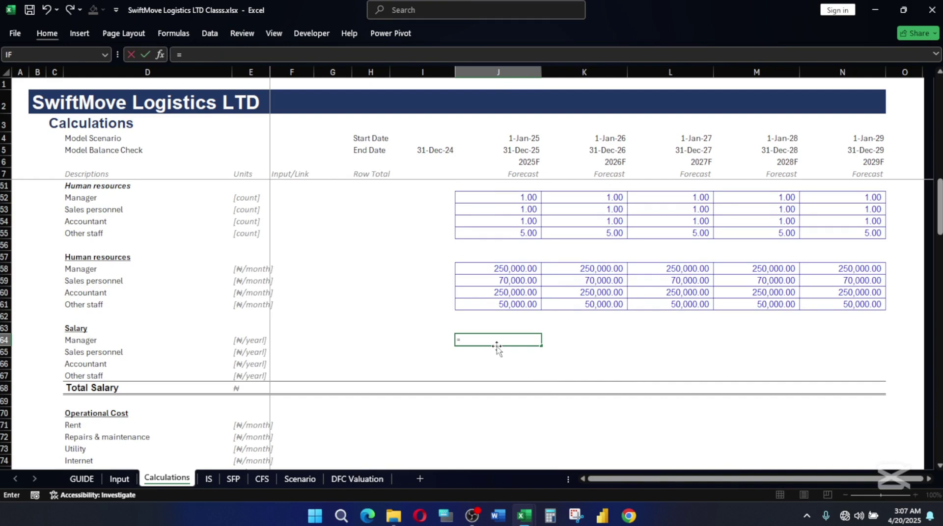
{"action": "type", "text": "("}
{"action": "left_click", "coordinate": [506, 267]}
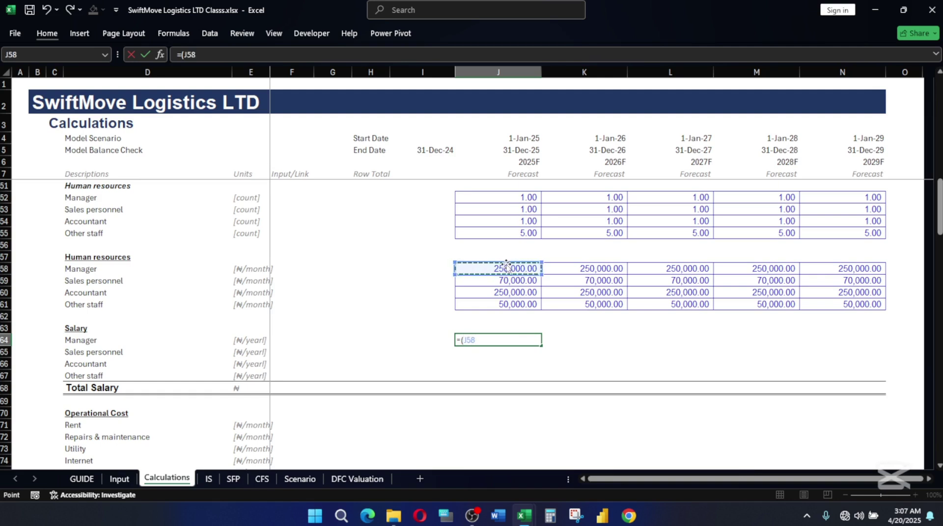
{"action": "type", "text": "*"}
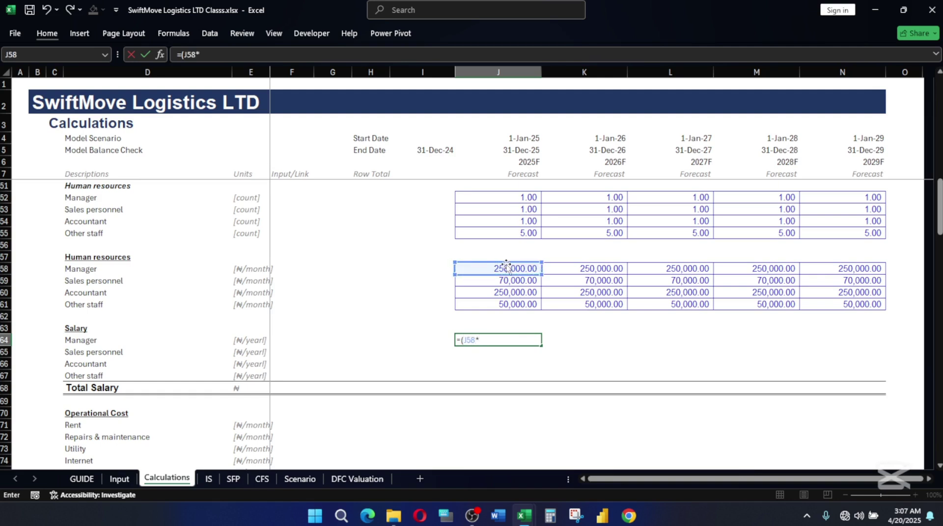
{"action": "left_click", "coordinate": [527, 188]}
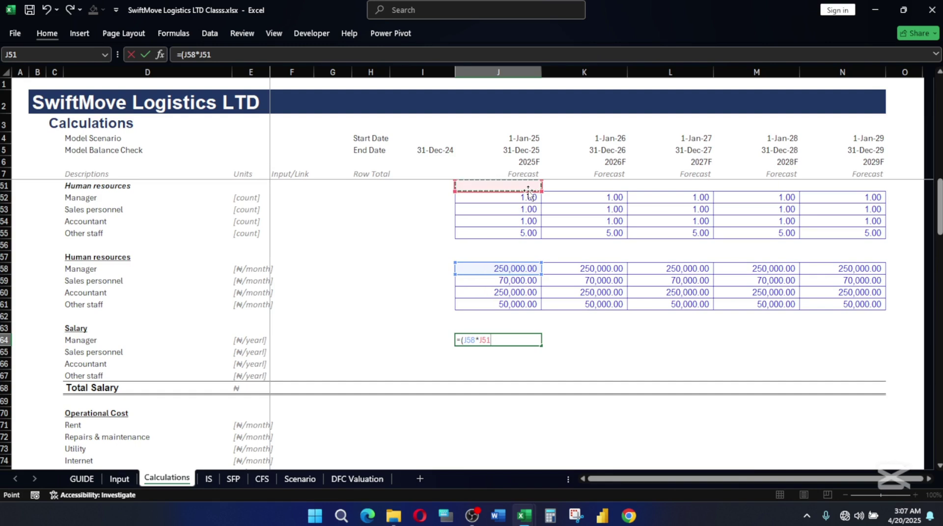
{"action": "type", "text": "*"}
{"action": "scroll", "coordinate": [550, 192], "scroll_direction": "up", "scroll_amount": 1}
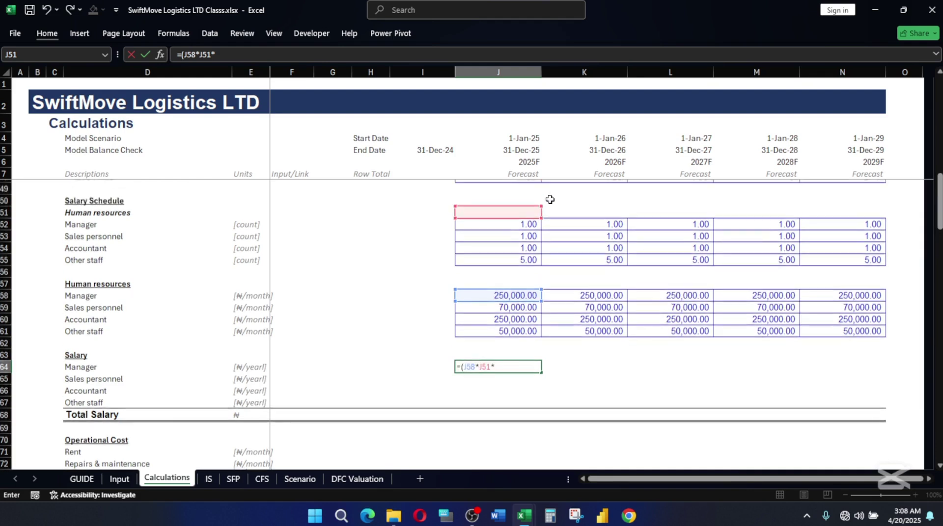
{"action": "scroll", "coordinate": [550, 199], "scroll_direction": "up", "scroll_amount": 2}
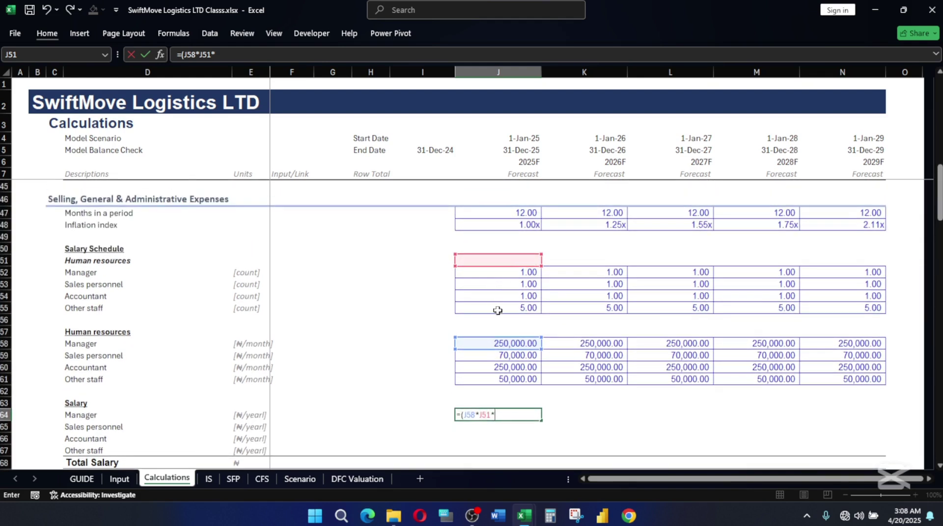
{"action": "key", "text": "Return"}
{"action": "key", "text": "Return"}
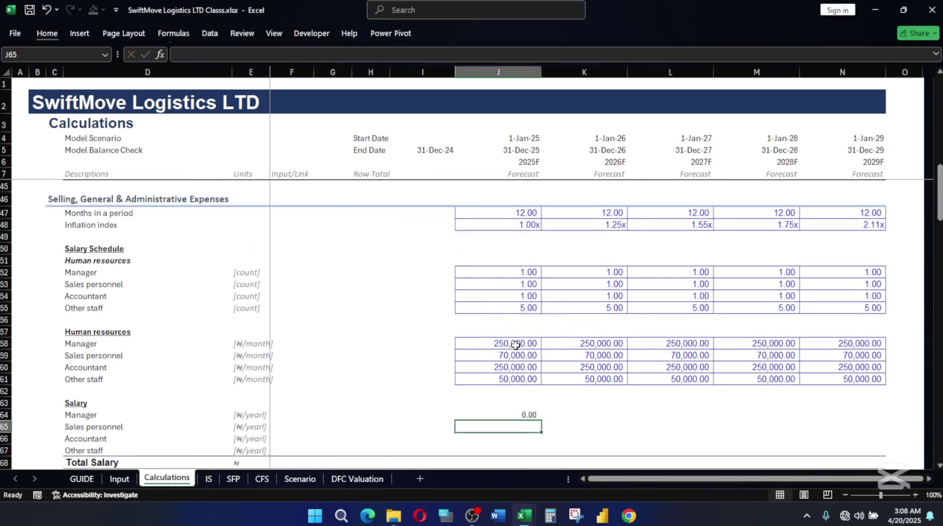
Correct the J64 formula to multiply monthly pay by headcount, months and inflation index: =(J58*J52*J47)*J48
{"action": "double_click", "coordinate": [532, 415]}
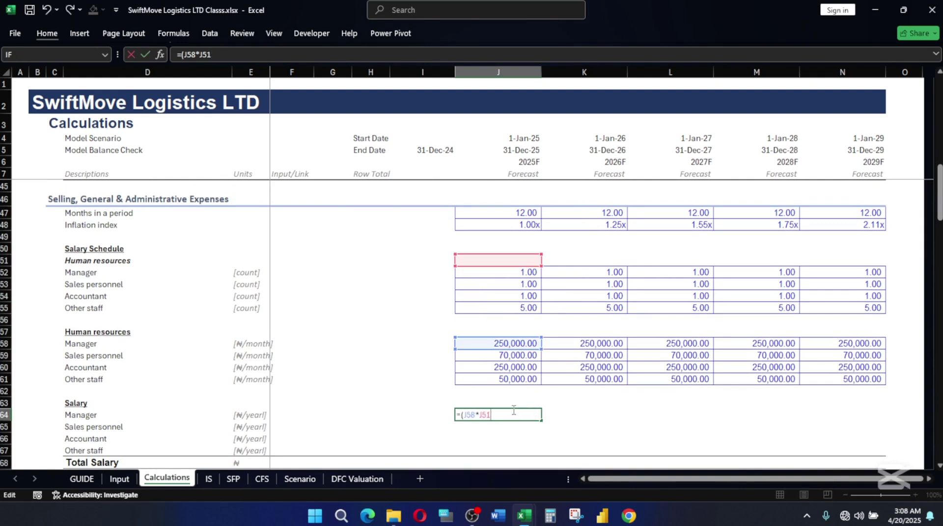
{"action": "key", "text": "BackSpace"}
{"action": "key", "text": "BackSpace"}
{"action": "key", "text": "BackSpace"}
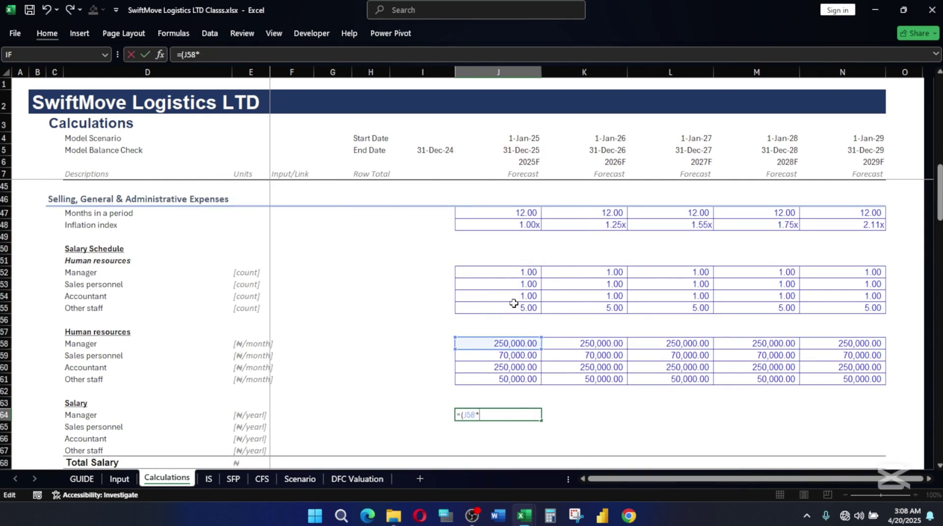
{"action": "left_click", "coordinate": [524, 271]}
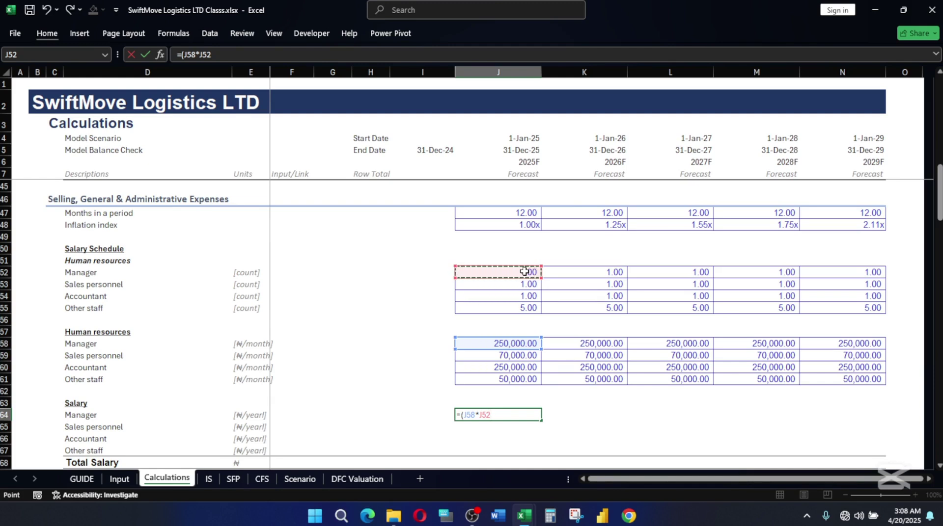
{"action": "type", "text": "*"}
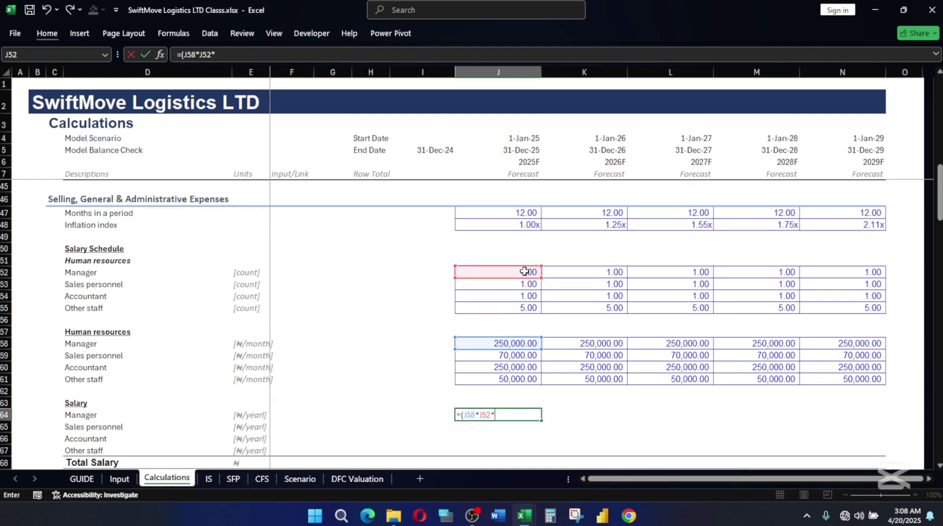
{"action": "left_click", "coordinate": [524, 211]}
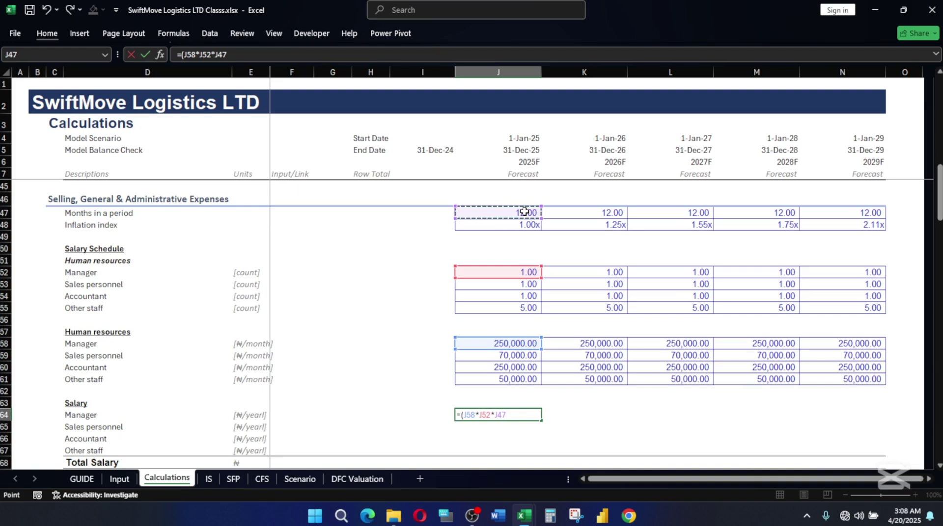
{"action": "type", "text": ")"}
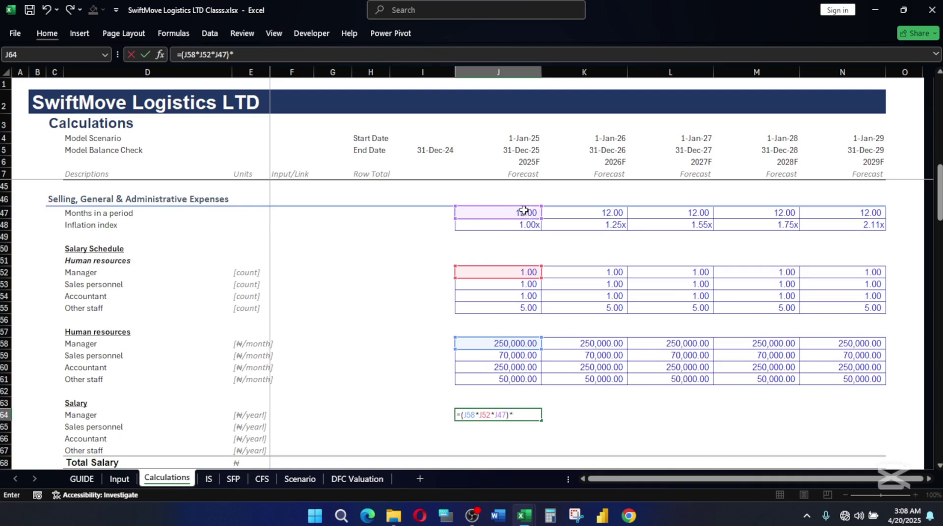
{"action": "type", "text": "*"}
{"action": "left_click", "coordinate": [526, 224]}
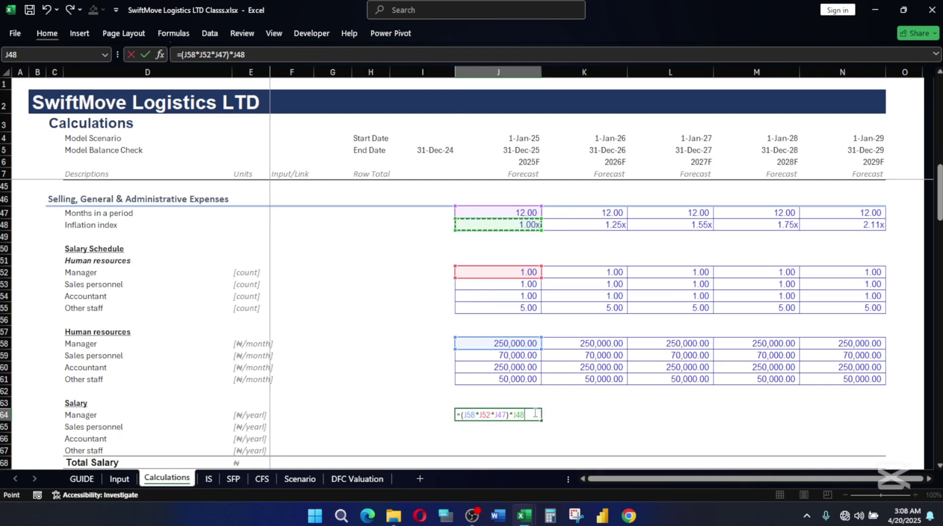
Lock the row references for months and inflation index in J64, making the formula =(J58*J52*J$47)*J$48
{"action": "double_click", "coordinate": [498, 415]}
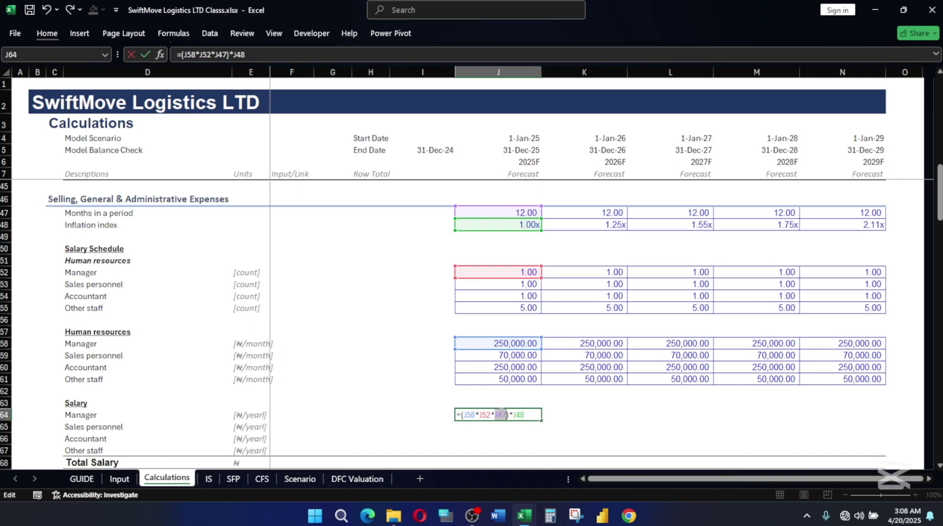
{"action": "key", "text": "F4"}
{"action": "key", "text": "F4"}
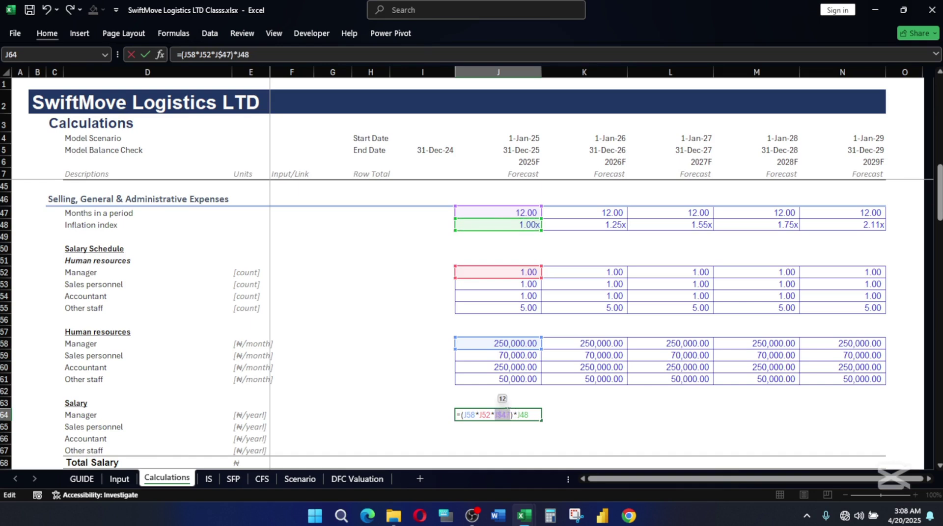
{"action": "double_click", "coordinate": [523, 415]}
{"action": "key", "text": "F4"}
{"action": "key", "text": "F4"}
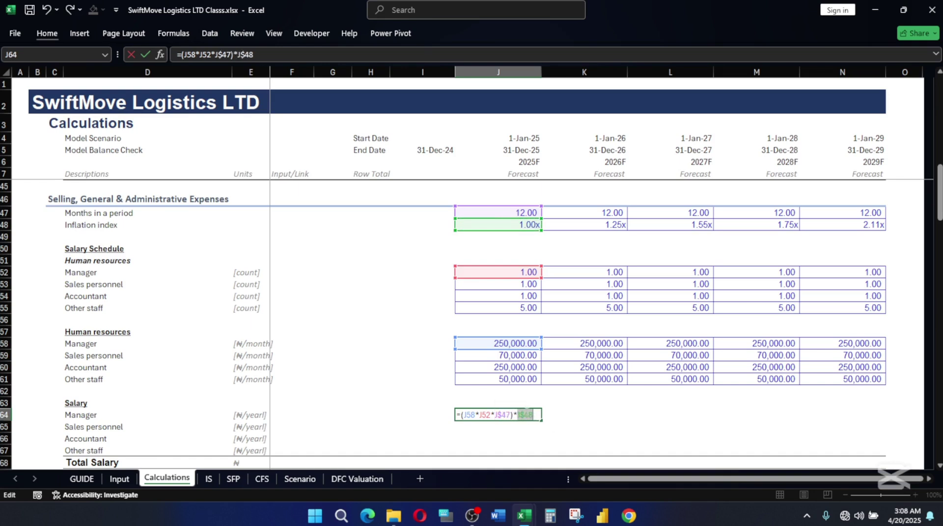
{"action": "key", "text": "Return"}
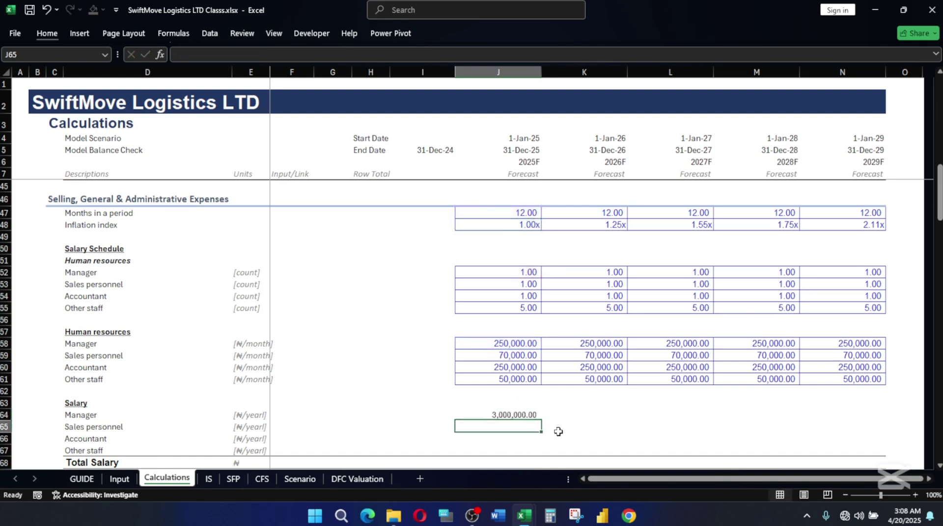
Fill the Manager salary formula from J64 down to Other staff in J67 and check the references in J65
{"action": "scroll", "coordinate": [593, 414], "scroll_direction": "down", "scroll_amount": 1}
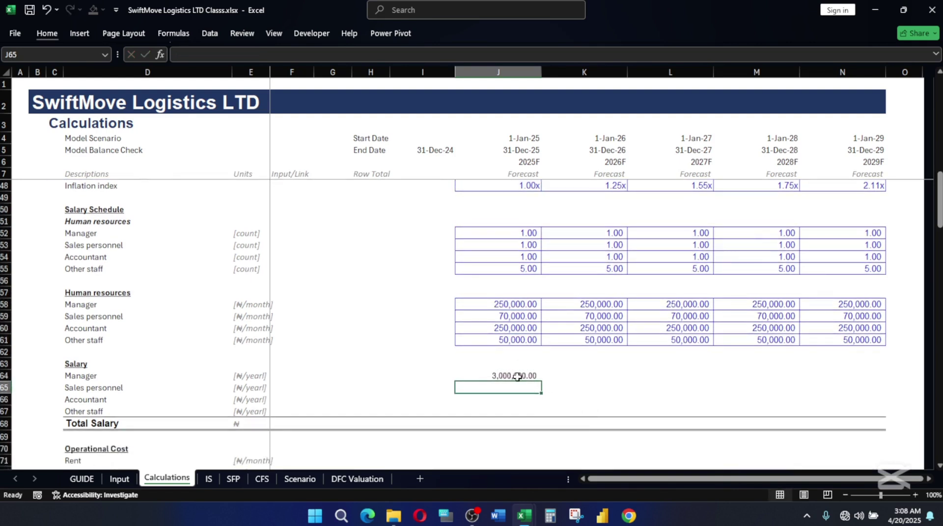
{"action": "left_click", "coordinate": [518, 375]}
{"action": "left_click_drag", "start_coordinate": [542, 382], "coordinate": [530, 419]}
{"action": "left_click", "coordinate": [519, 388]}
{"action": "double_click", "coordinate": [519, 387]}
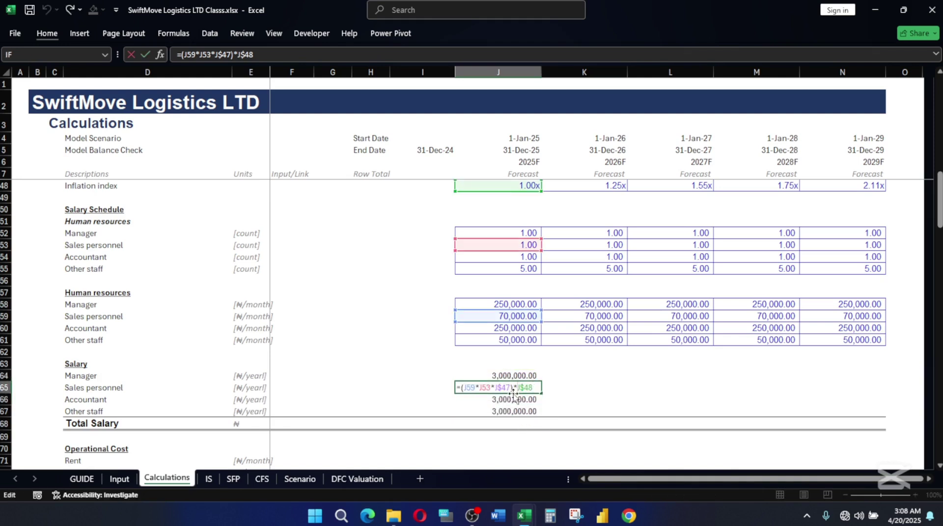
{"action": "key", "text": "Return"}
Calculate the 2025F Total Salary in J68 with =SUM(J64:J67)
{"action": "left_click", "coordinate": [514, 421]}
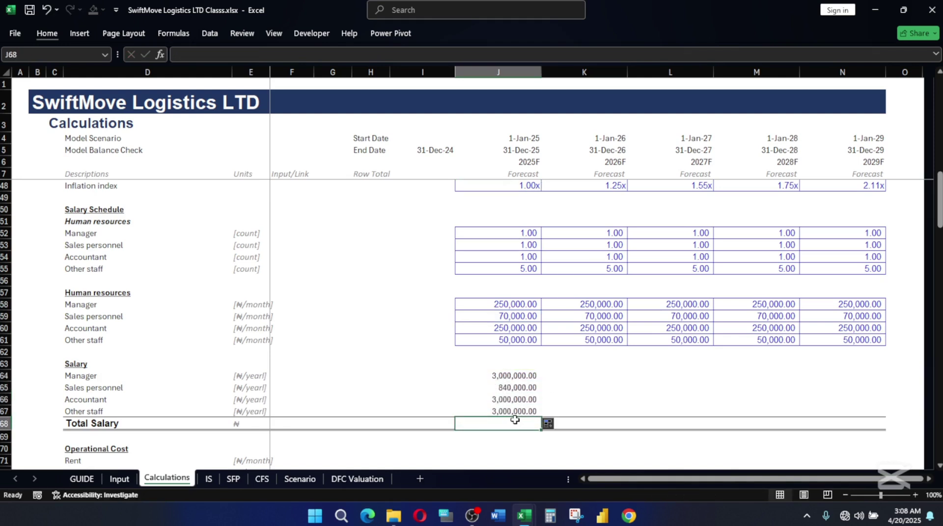
{"action": "key", "text": "alt+equal"}
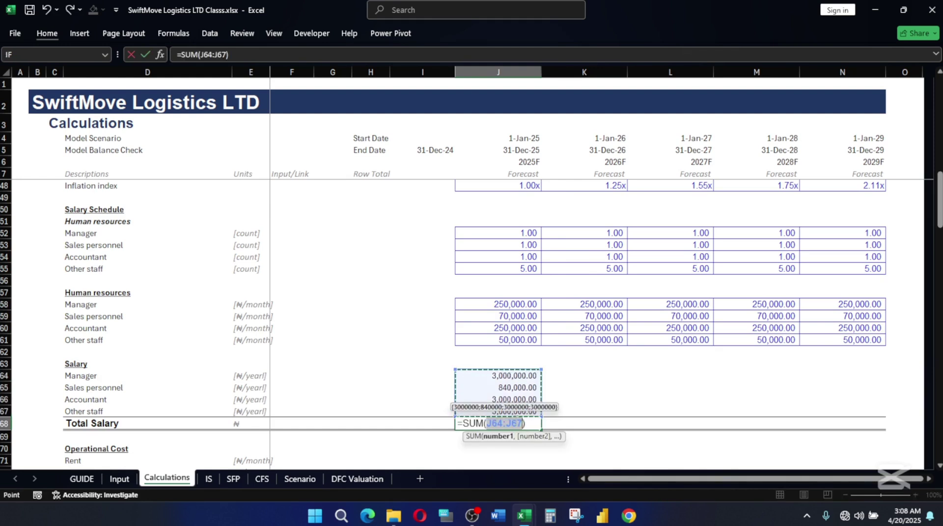
{"action": "key", "text": "Return"}
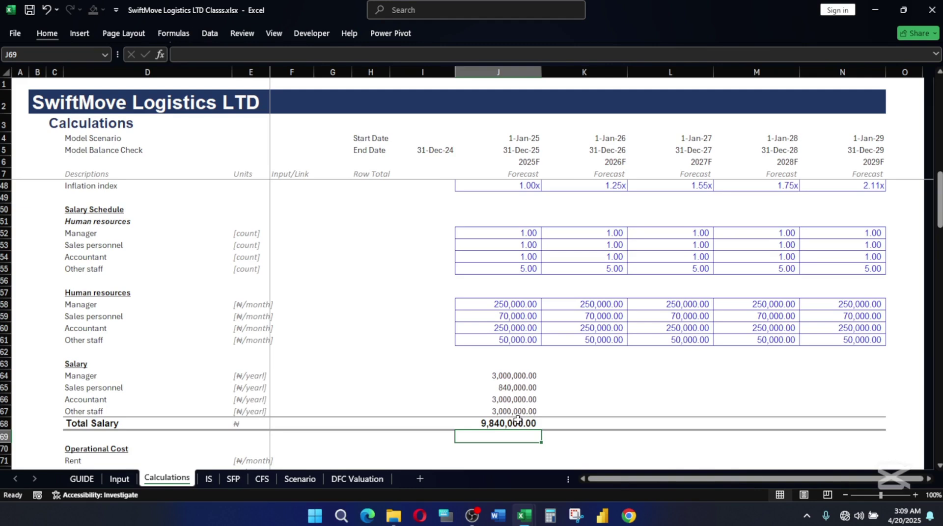
Fill the 2025F salary and Total Salary formulas in J64:J68 across to 2029F in column N
{"action": "left_click", "coordinate": [509, 414]}
{"action": "left_click_drag", "start_coordinate": [498, 376], "coordinate": [483, 431]}
{"action": "key", "text": "shift+Right"}
{"action": "key", "text": "shift+Right"}
{"action": "key", "text": "shift+Right"}
{"action": "key", "text": "shift+Right"}
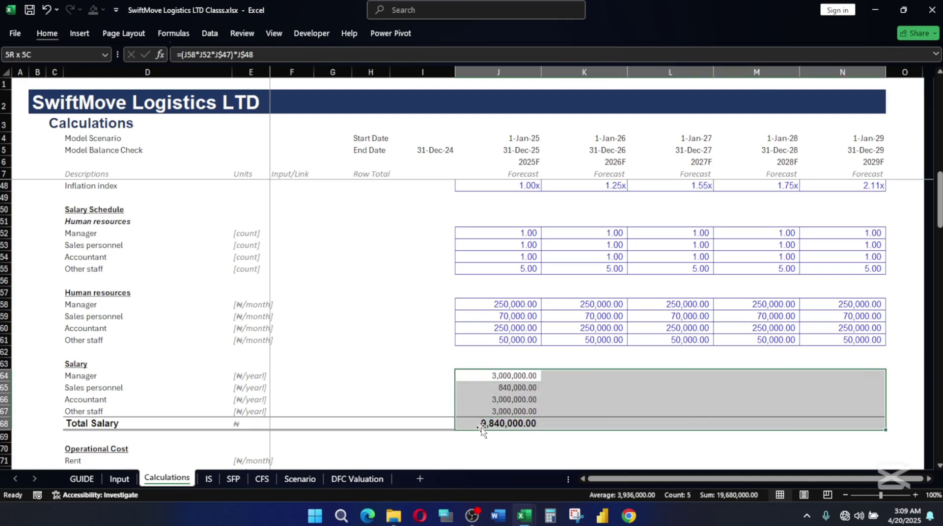
{"action": "key", "text": "ctrl+r"}
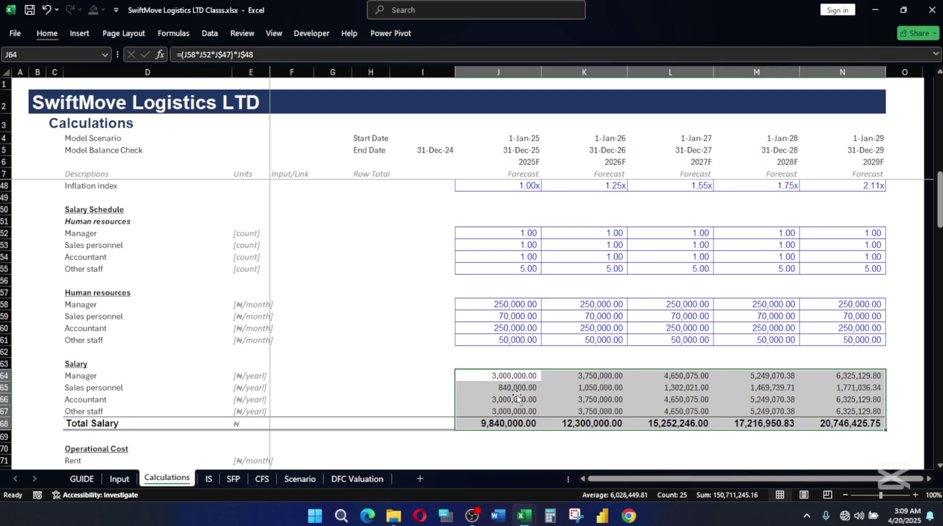
Review the Total Salary formulas in row 68 through 2029F and the Other staff salary formula in K67
{"action": "scroll", "coordinate": [517, 397], "scroll_direction": "down", "scroll_amount": 2}
{"action": "left_click", "coordinate": [505, 354]}
{"action": "left_click", "coordinate": [564, 354]}
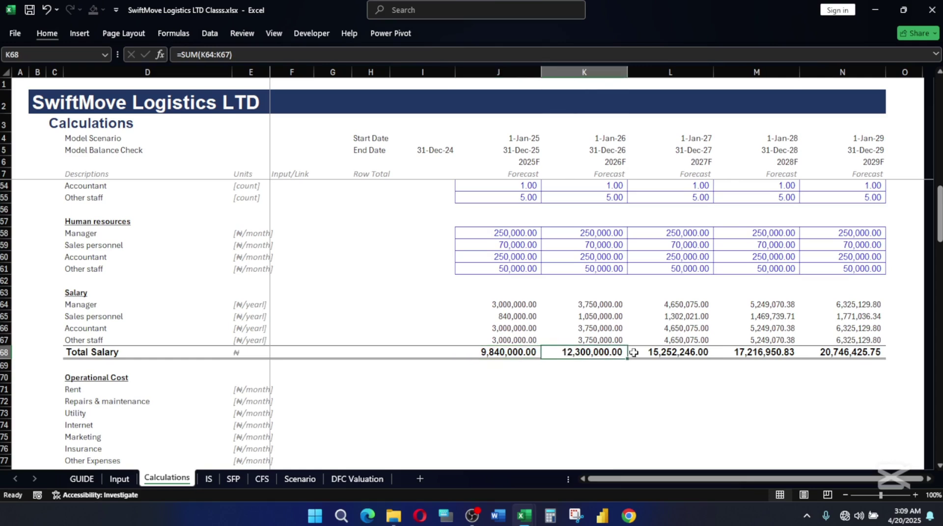
{"action": "left_click", "coordinate": [668, 348]}
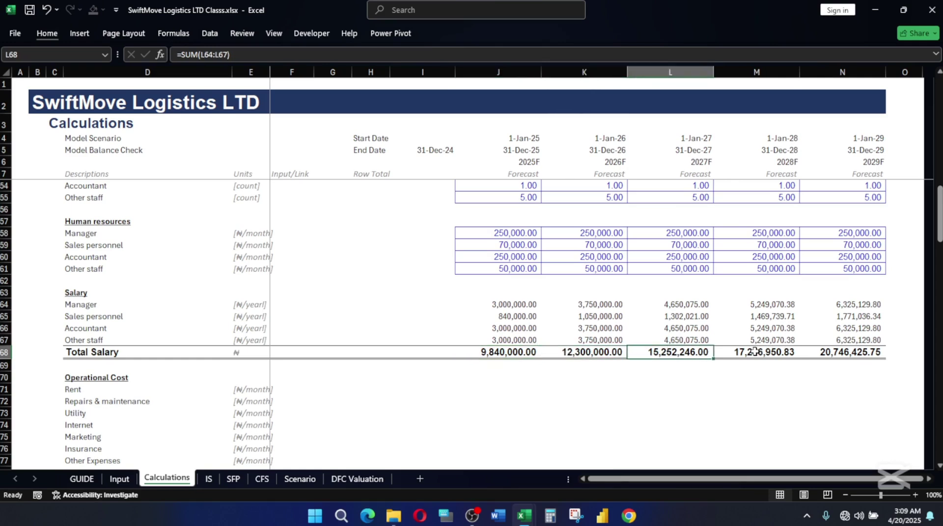
{"action": "left_click", "coordinate": [728, 354]}
{"action": "scroll", "coordinate": [662, 352], "scroll_direction": "up", "scroll_amount": 1}
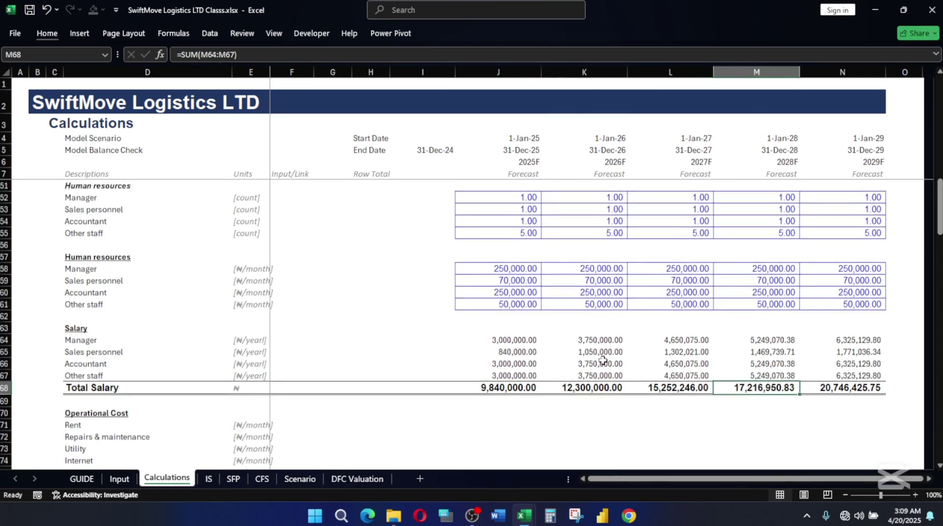
{"action": "scroll", "coordinate": [623, 371], "scroll_direction": "up", "scroll_amount": 1}
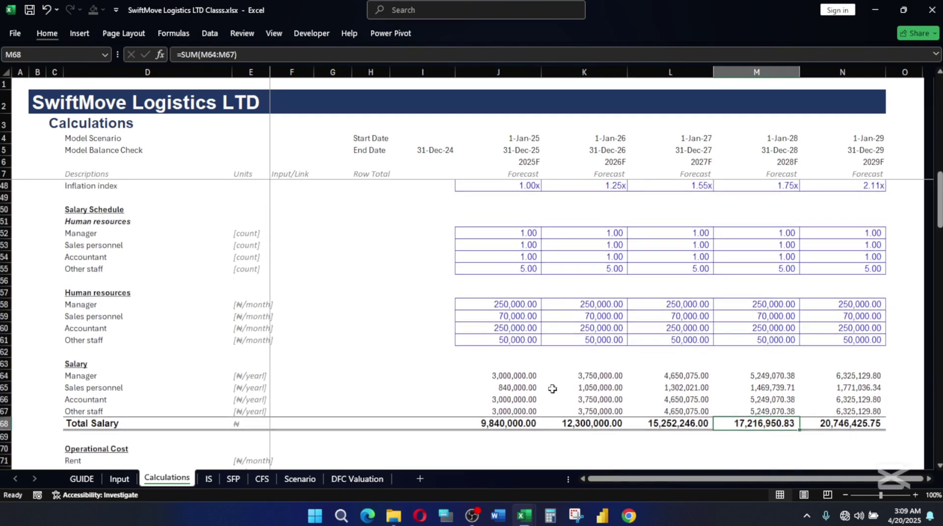
{"action": "scroll", "coordinate": [552, 389], "scroll_direction": "up", "scroll_amount": 1}
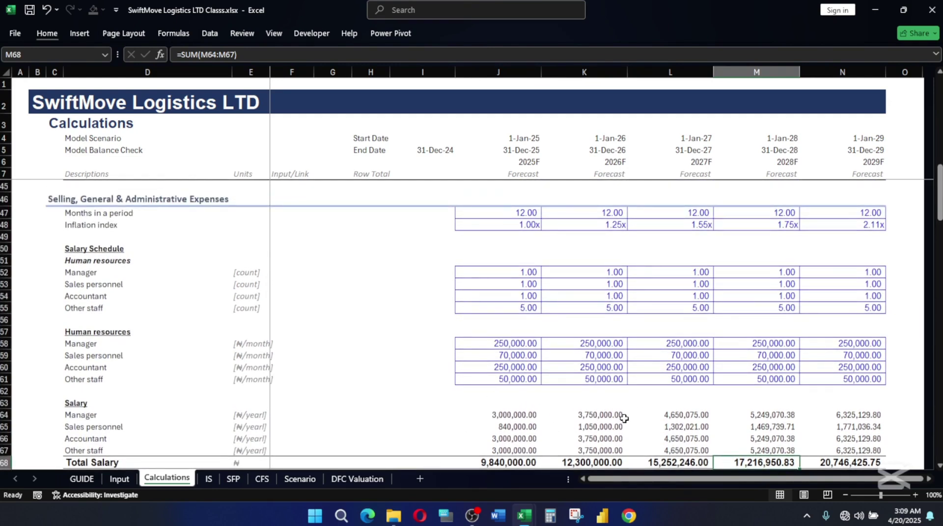
{"action": "scroll", "coordinate": [624, 425], "scroll_direction": "down", "scroll_amount": 2}
{"action": "left_click", "coordinate": [592, 376]}
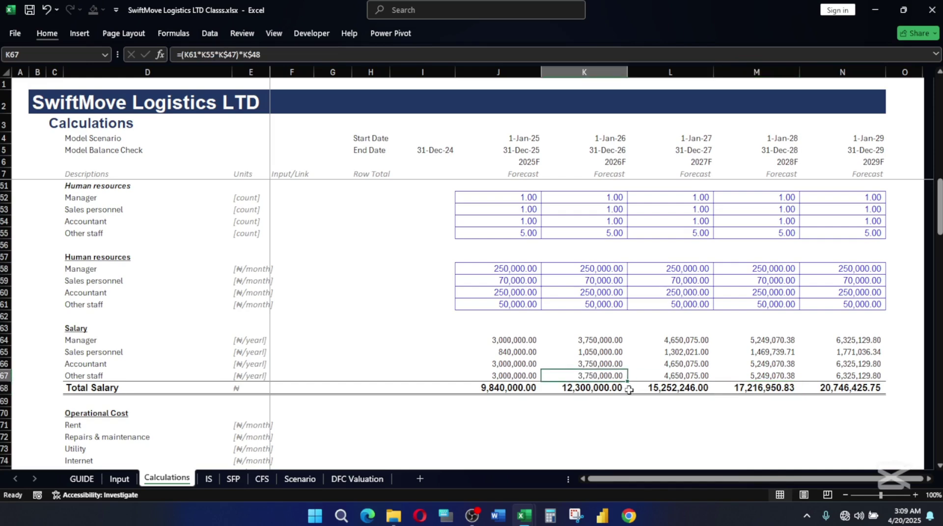
{"action": "left_click", "coordinate": [670, 388]}
{"action": "left_click", "coordinate": [768, 387]}
{"action": "left_click", "coordinate": [859, 386]}
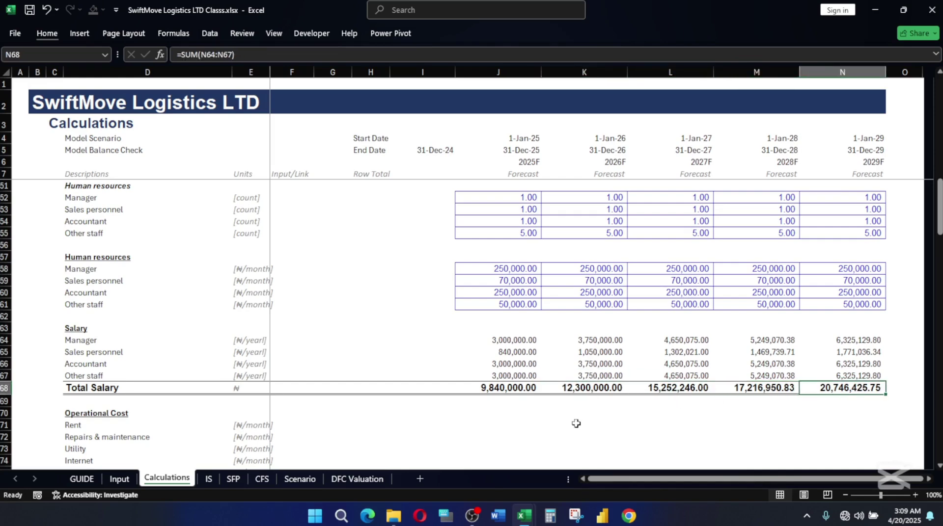
Copy the Manager monthly pay link from J58 into the monthly Operational Cost range J71:N77
{"action": "scroll", "coordinate": [415, 419], "scroll_direction": "down", "scroll_amount": 2}
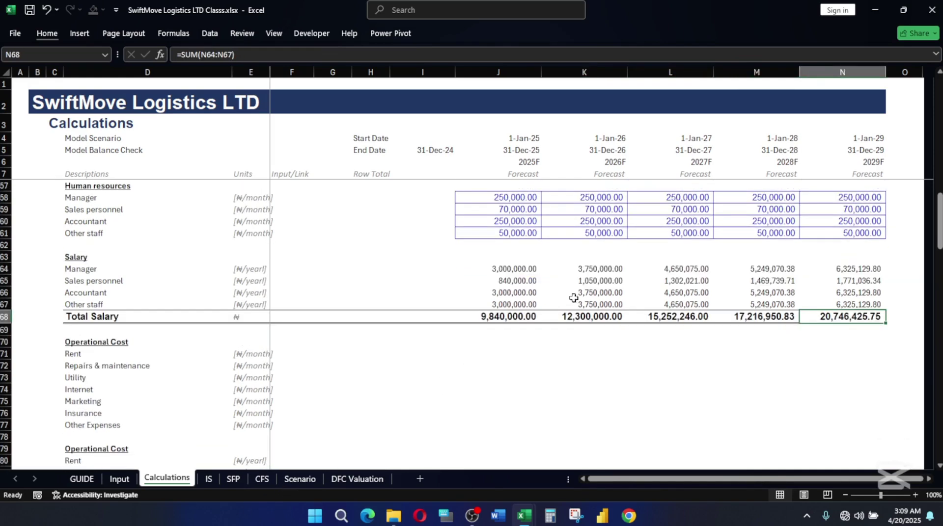
{"action": "scroll", "coordinate": [545, 305], "scroll_direction": "up", "scroll_amount": 1}
{"action": "left_click", "coordinate": [516, 388]}
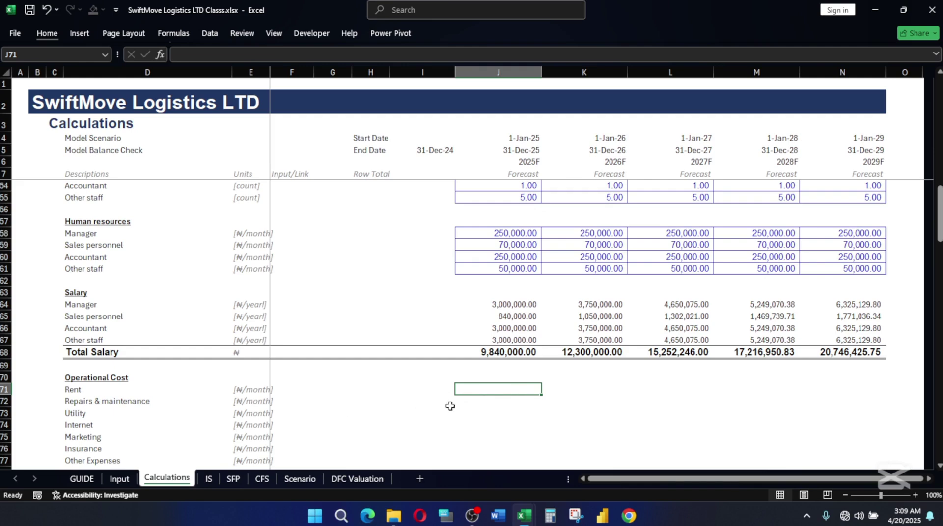
{"action": "scroll", "coordinate": [449, 406], "scroll_direction": "down", "scroll_amount": 1}
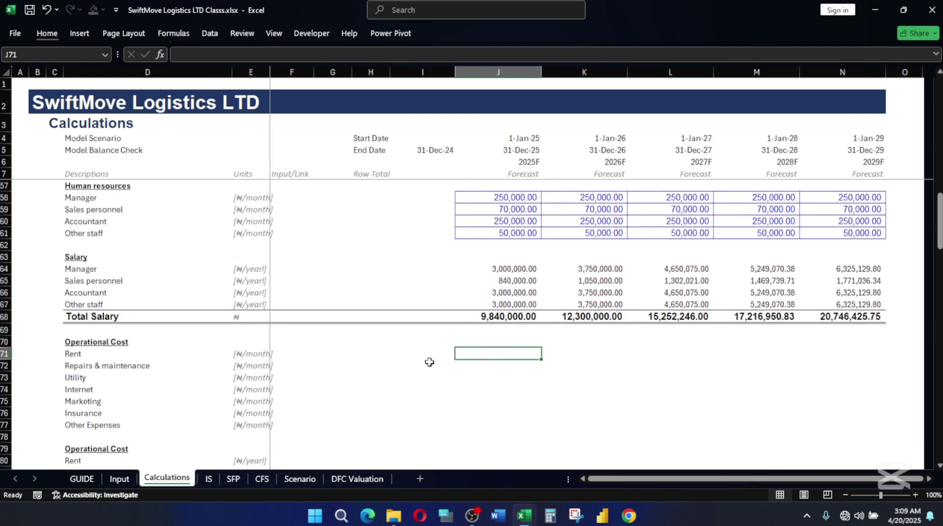
{"action": "scroll", "coordinate": [429, 362], "scroll_direction": "up", "scroll_amount": 2}
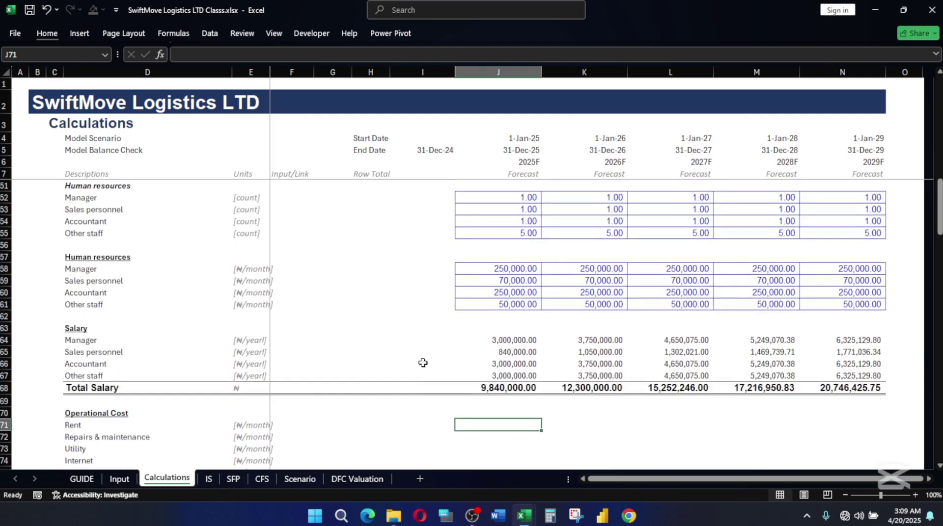
{"action": "left_click", "coordinate": [519, 265]}
{"action": "key", "text": "ctrl+c"}
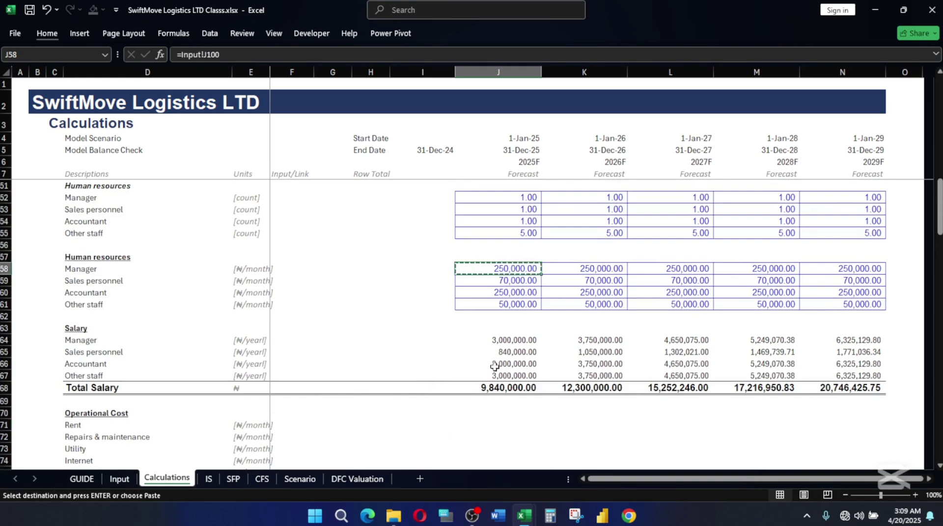
{"action": "scroll", "coordinate": [495, 366], "scroll_direction": "down", "scroll_amount": 3}
{"action": "left_click", "coordinate": [516, 330]}
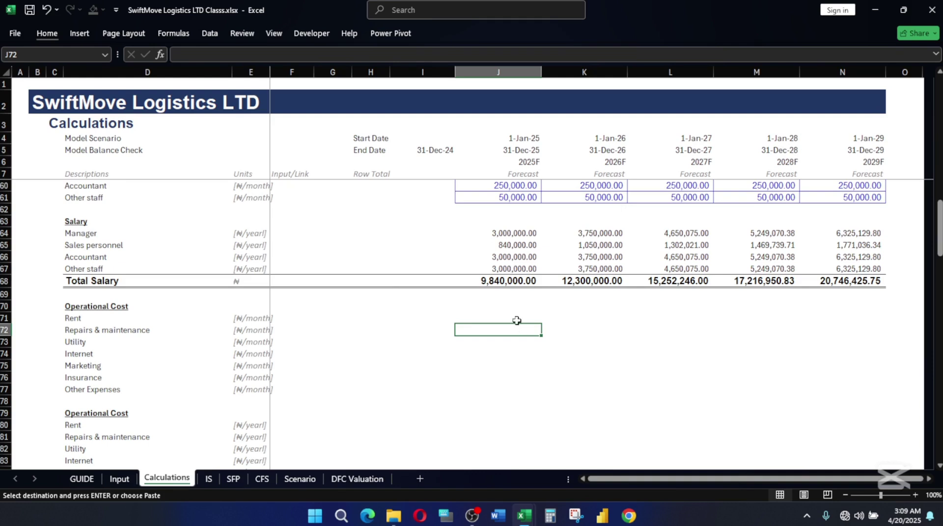
{"action": "left_click", "coordinate": [516, 320]}
{"action": "key", "text": "shift+Down"}
{"action": "key", "text": "shift+Down"}
{"action": "key", "text": "shift+Down"}
{"action": "key", "text": "shift+Down"}
{"action": "key", "text": "shift+Down"}
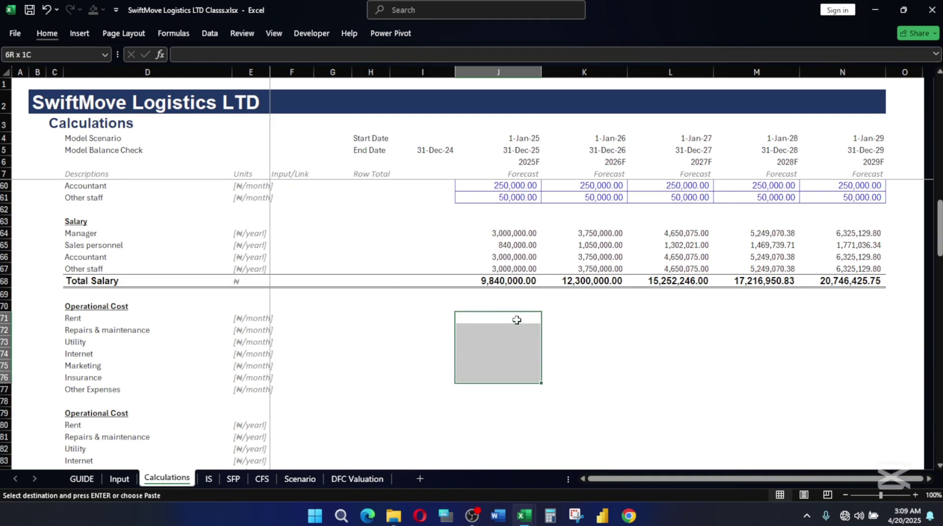
{"action": "key", "text": "shift+Down"}
{"action": "key", "text": "shift+Right"}
{"action": "key", "text": "shift+Right"}
{"action": "key", "text": "shift+Right"}
{"action": "key", "text": "shift+Right"}
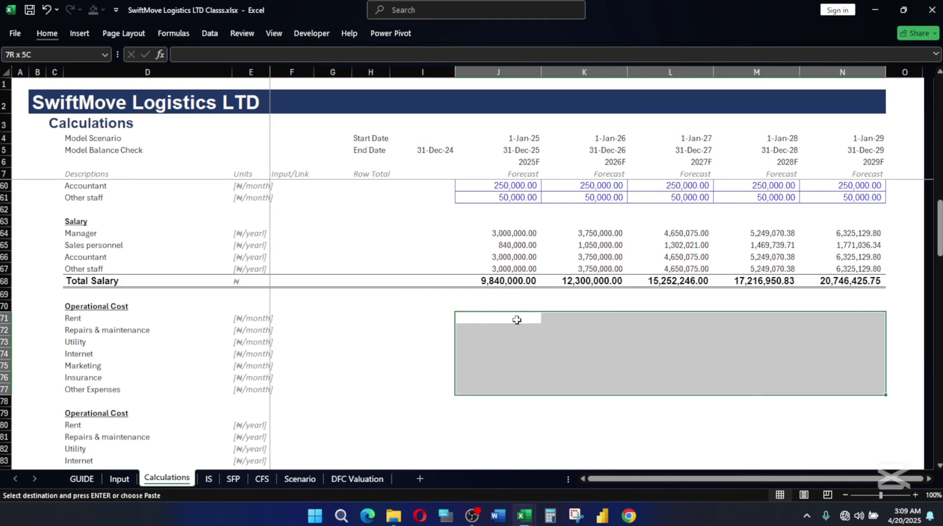
{"action": "key", "text": "ctrl+v"}
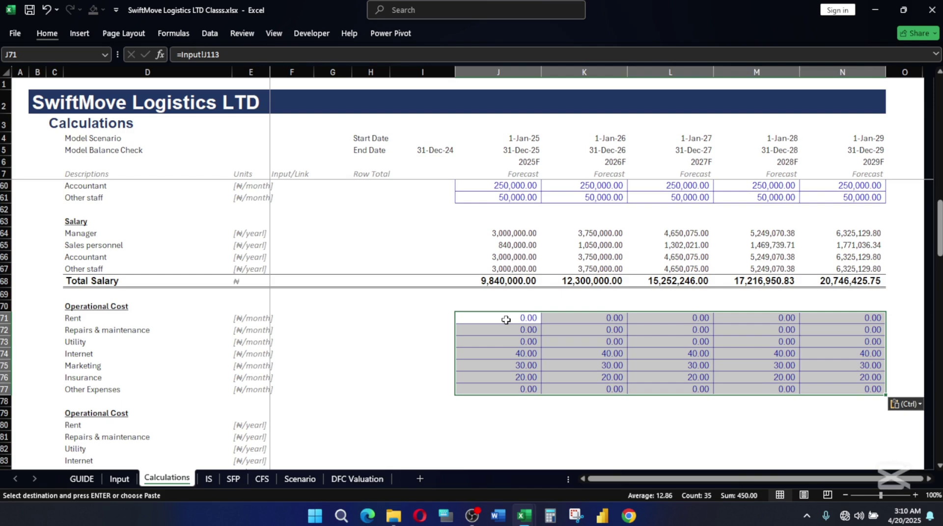
Link the 2025F monthly Rent in J71 to the Input sheet with =Input!J106
{"action": "left_click", "coordinate": [506, 319]}
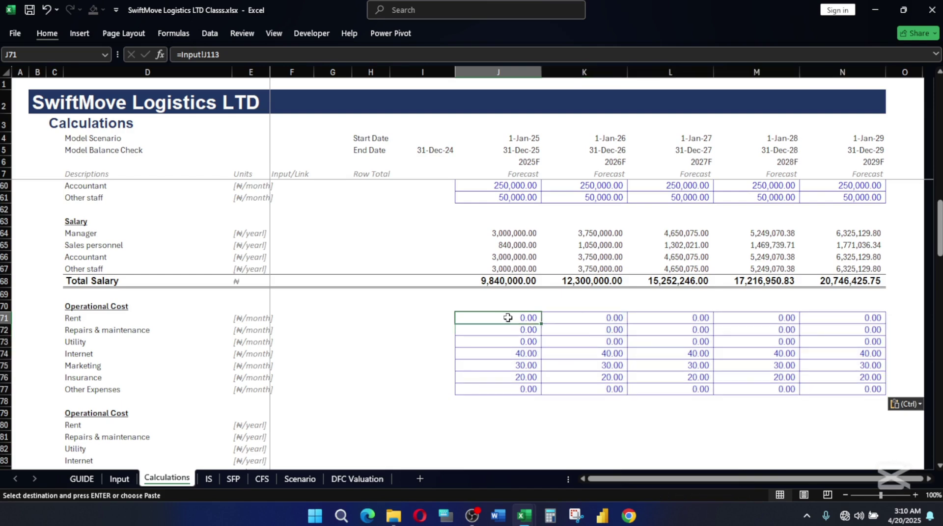
{"action": "key", "text": "Escape"}
{"action": "type", "text": "="}
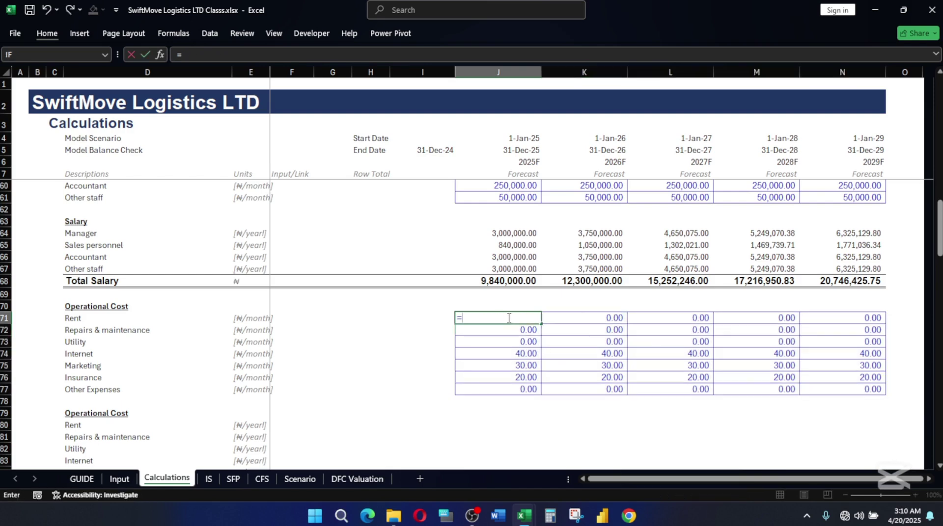
{"action": "left_click", "coordinate": [119, 479]}
{"action": "scroll", "coordinate": [705, 357], "scroll_direction": "down", "scroll_amount": 1}
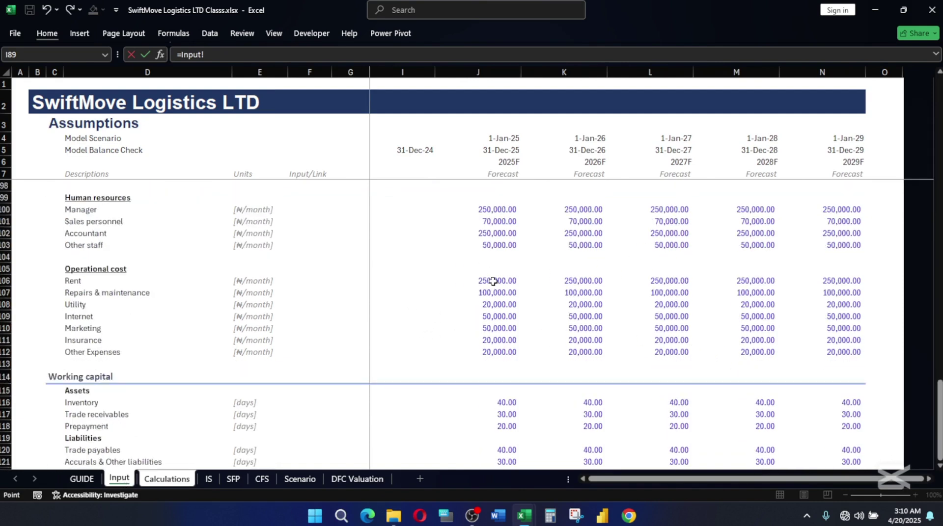
{"action": "left_click", "coordinate": [493, 282]}
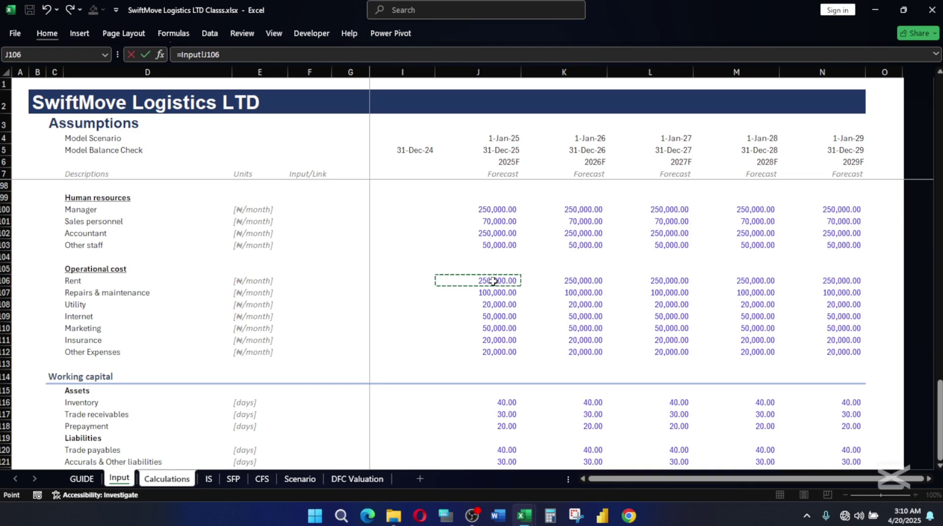
{"action": "key", "text": "Return"}
Fill the Rent link from J71 down through Other Expenses in J77
{"action": "key", "text": "shift+Up"}
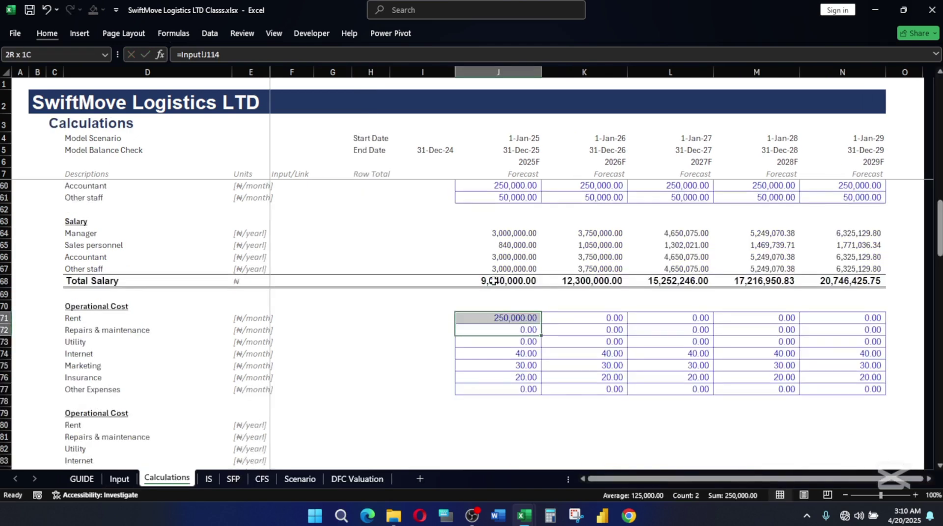
{"action": "key", "text": "shift+Down"}
{"action": "key", "text": "shift+Down"}
{"action": "key", "text": "shift+Down"}
{"action": "key", "text": "shift+Down"}
{"action": "key", "text": "shift+Down"}
{"action": "key", "text": "Up"}
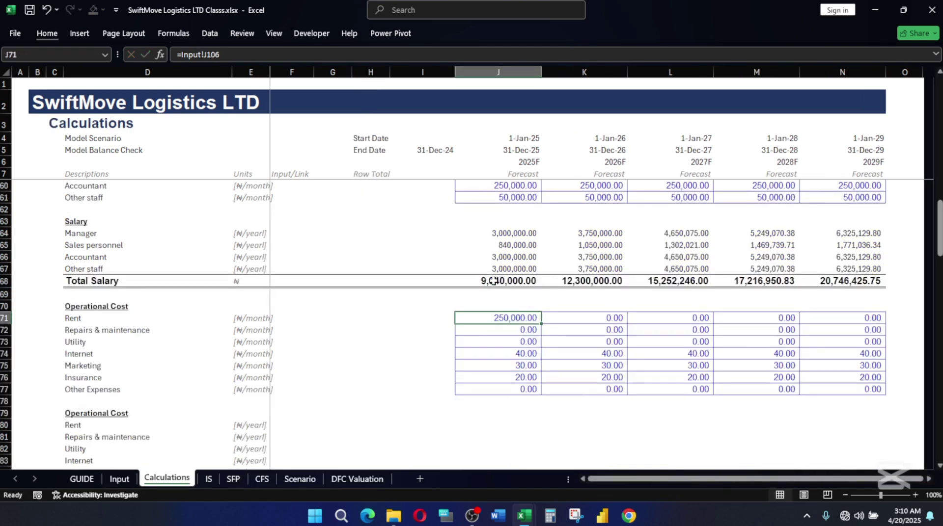
{"action": "key", "text": "shift+Down"}
{"action": "key", "text": "shift+Down"}
{"action": "key", "text": "shift+Down"}
{"action": "key", "text": "shift+Down"}
{"action": "key", "text": "shift+Down"}
{"action": "key", "text": "shift+Down"}
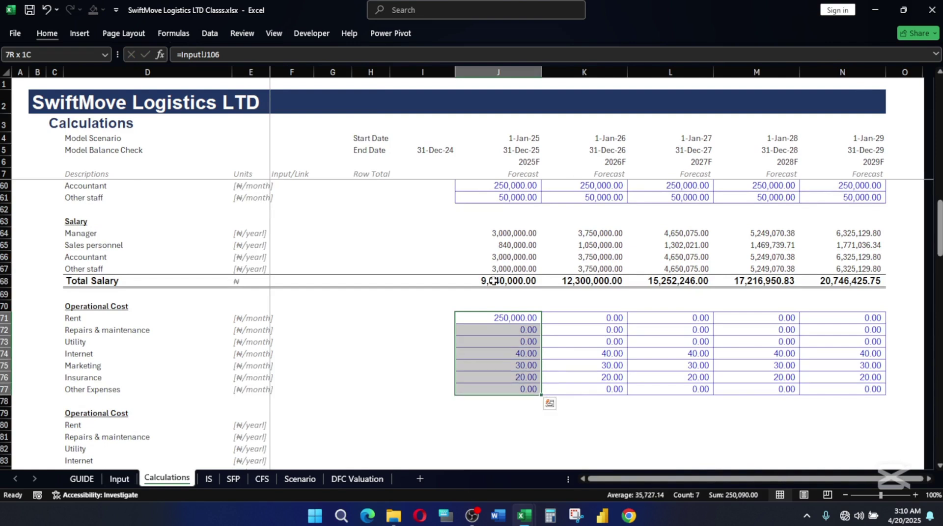
{"action": "key", "text": "ctrl+d"}
Fill the monthly operational cost links in J71:J77 across to 2029F in column N and check the reference in K74
{"action": "key", "text": "shift+Right"}
{"action": "key", "text": "shift+Right"}
{"action": "key", "text": "shift+Right"}
{"action": "key", "text": "shift+Right"}
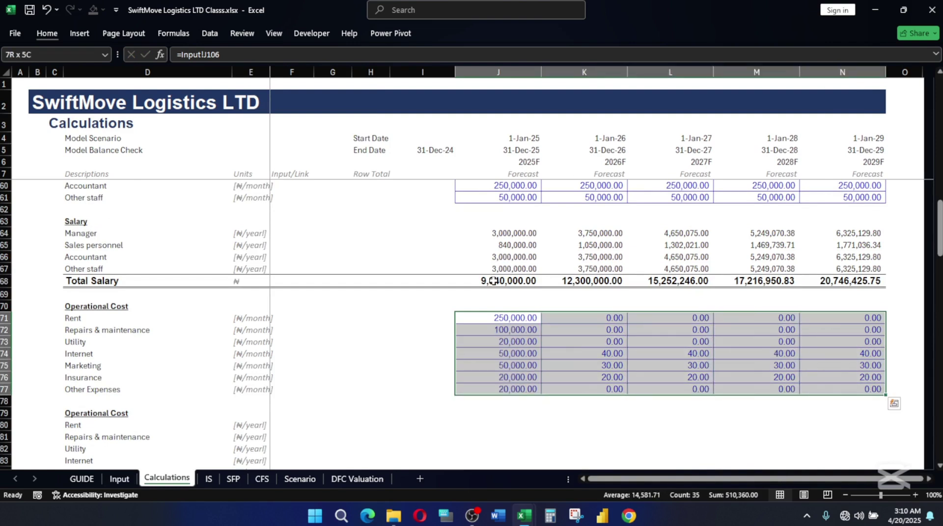
{"action": "key", "text": "ctrl+r"}
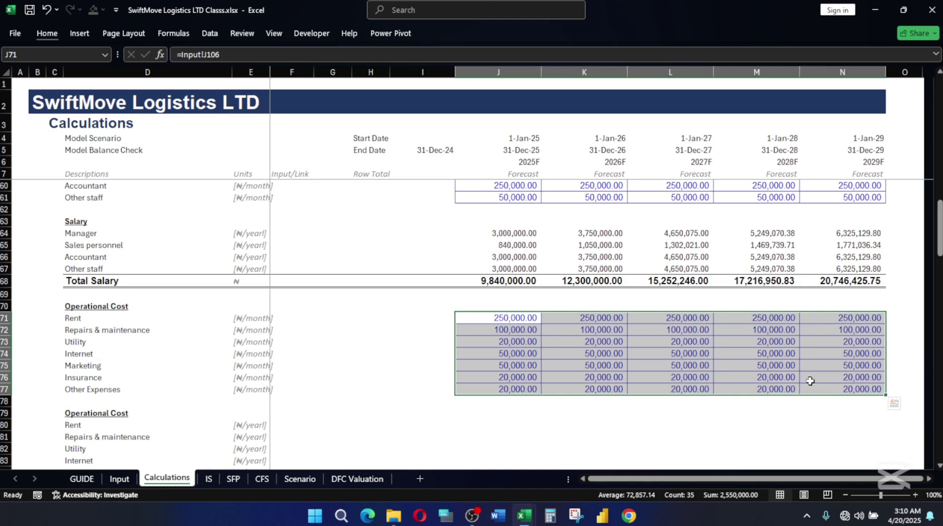
{"action": "left_click", "coordinate": [591, 355]}
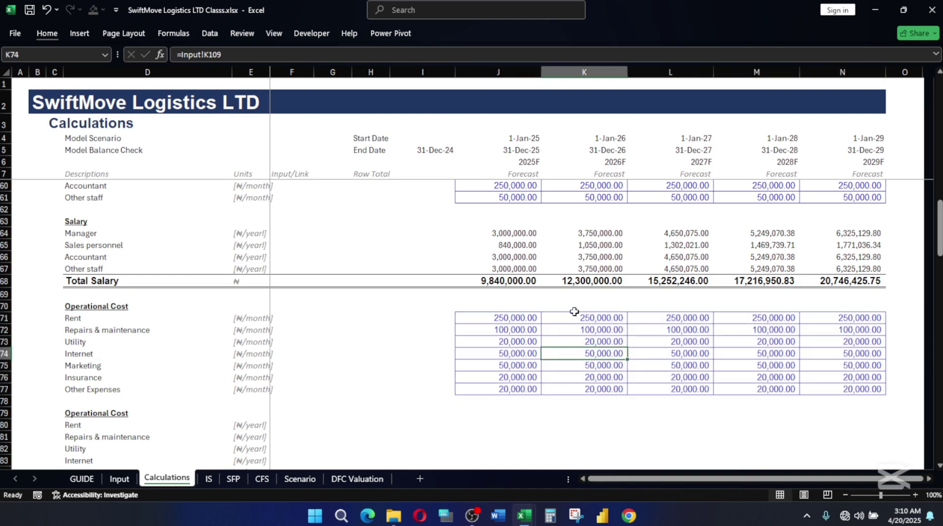
Try to reuse the Manager salary formula from J64 in J81 of the yearly Operational Cost block
{"action": "scroll", "coordinate": [524, 377], "scroll_direction": "down", "scroll_amount": 2}
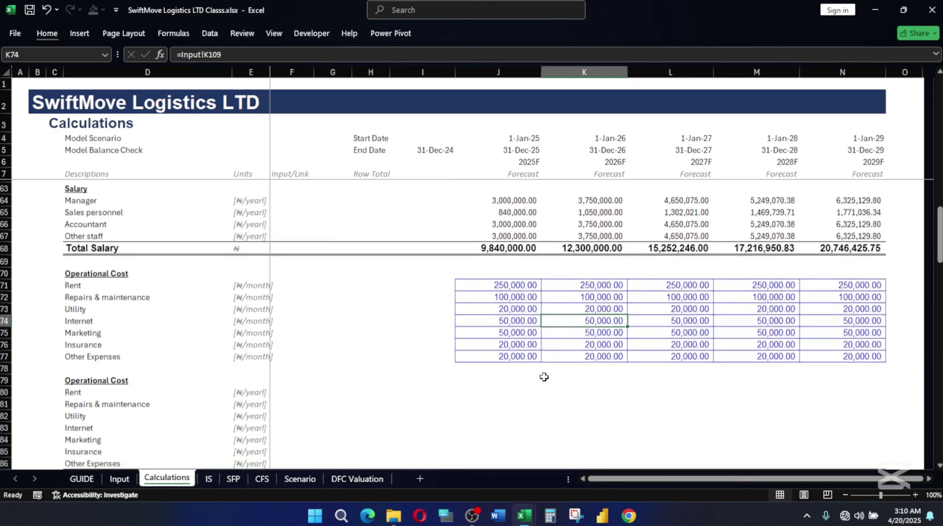
{"action": "left_click", "coordinate": [477, 369]}
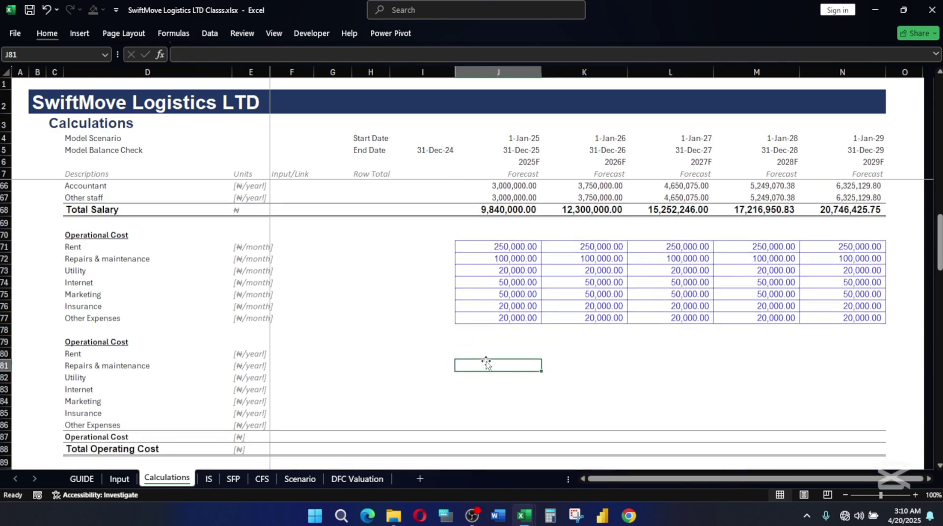
{"action": "key", "text": "Up"}
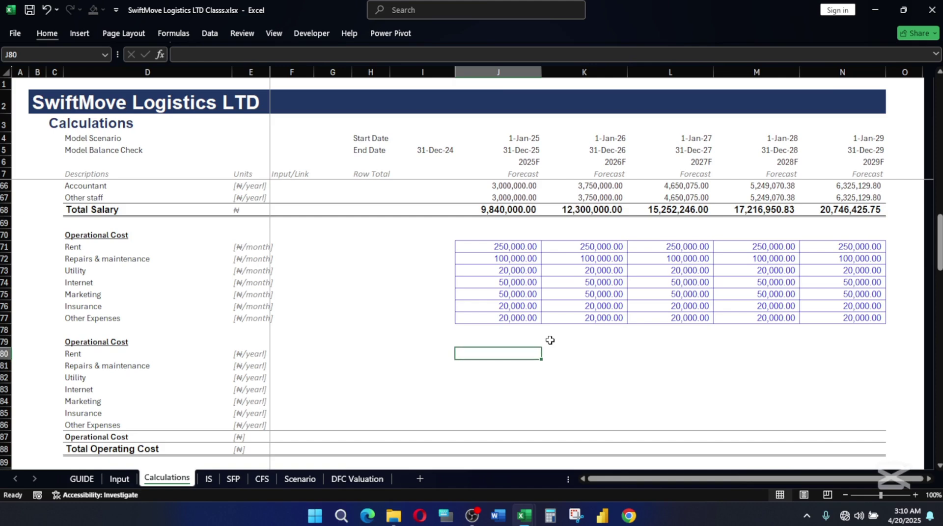
{"action": "scroll", "coordinate": [550, 340], "scroll_direction": "up", "scroll_amount": 5}
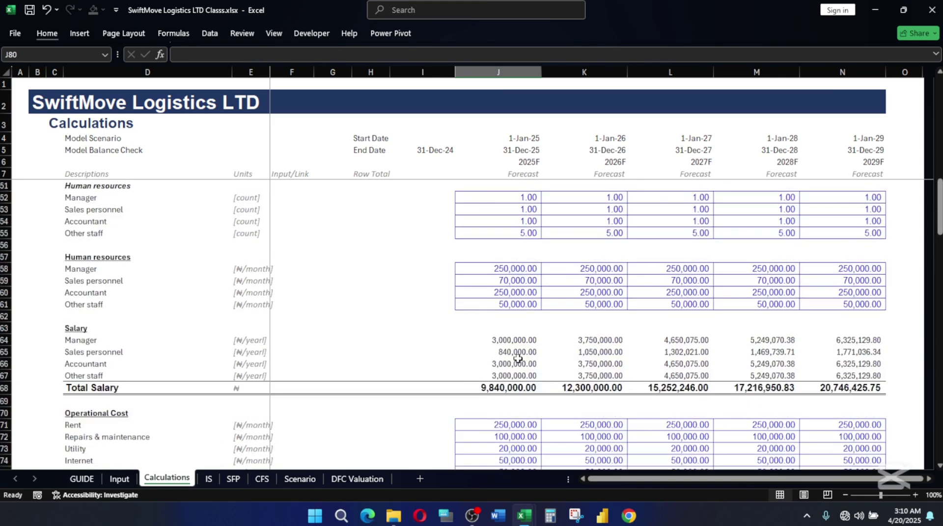
{"action": "left_click", "coordinate": [518, 341]}
{"action": "key", "text": "ctrl+c"}
{"action": "scroll", "coordinate": [570, 343], "scroll_direction": "down", "scroll_amount": 4}
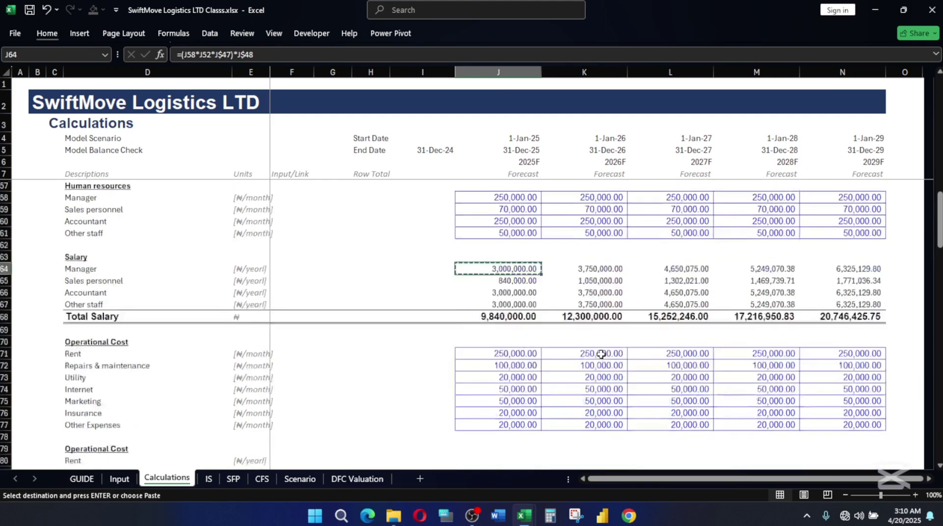
{"action": "left_click", "coordinate": [504, 402]}
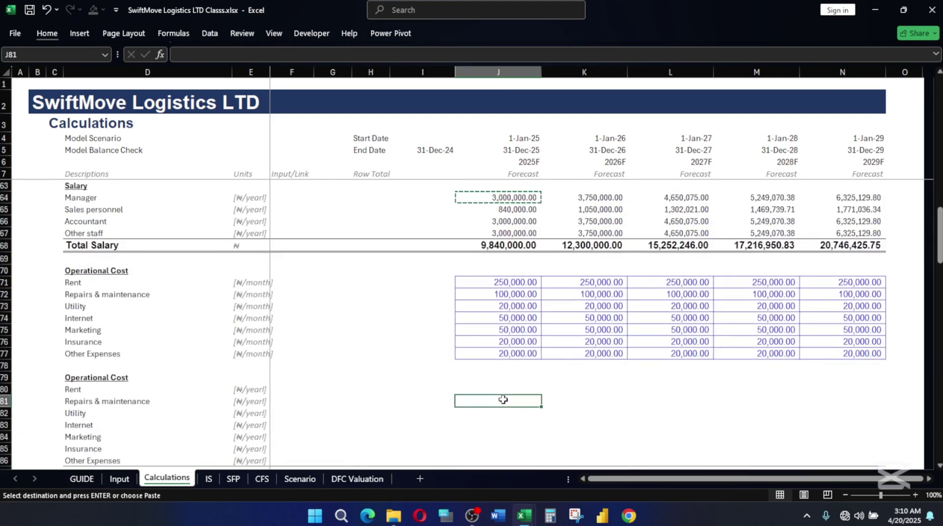
{"action": "key", "text": "ctrl+v"}
Try pointing the first reference of the copied formula in J81 to Rent in J71, and clear the cell
{"action": "double_click", "coordinate": [520, 402]}
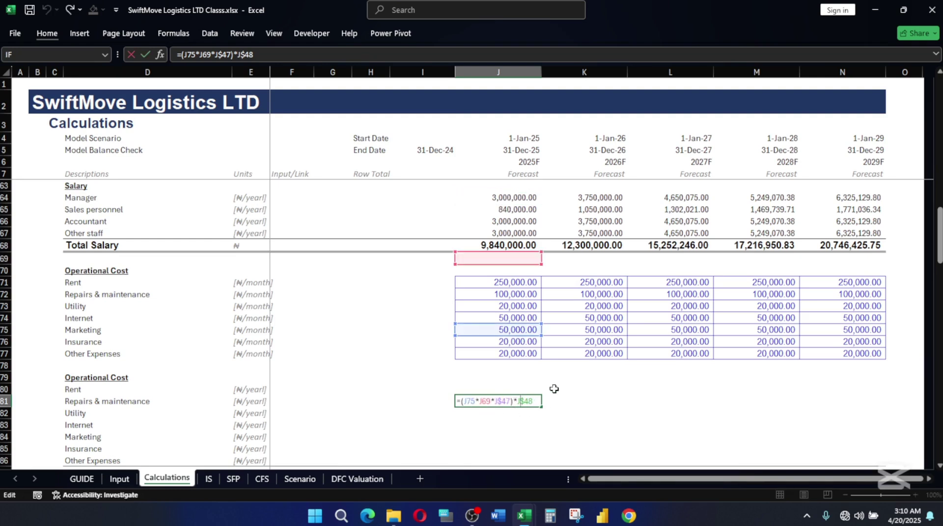
{"action": "scroll", "coordinate": [554, 389], "scroll_direction": "up", "scroll_amount": 1}
{"action": "scroll", "coordinate": [488, 414], "scroll_direction": "down", "scroll_amount": 1}
{"action": "left_click", "coordinate": [508, 286]}
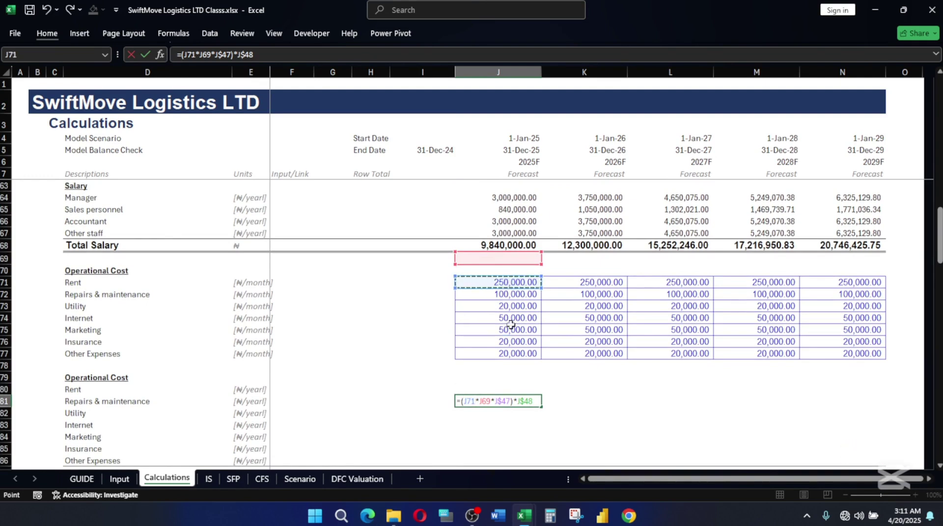
{"action": "key", "text": "F2"}
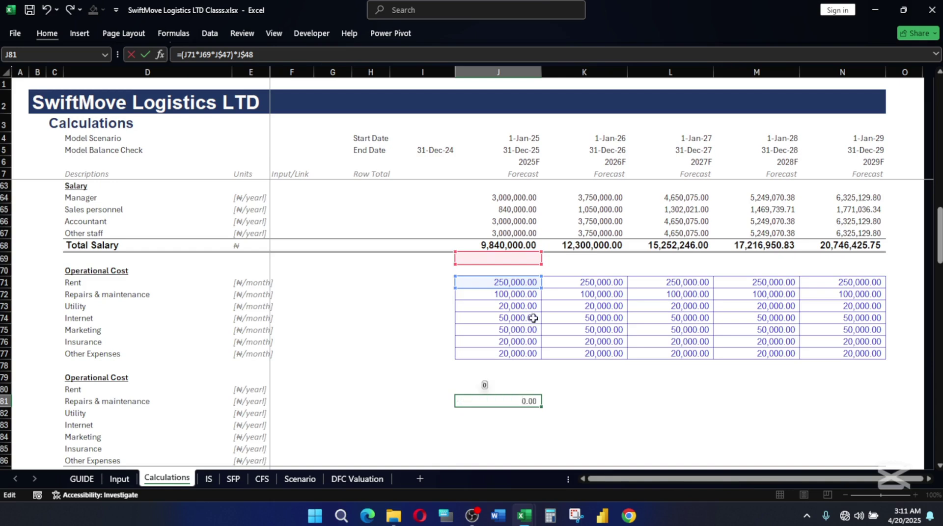
{"action": "scroll", "coordinate": [533, 318], "scroll_direction": "up", "scroll_amount": 5}
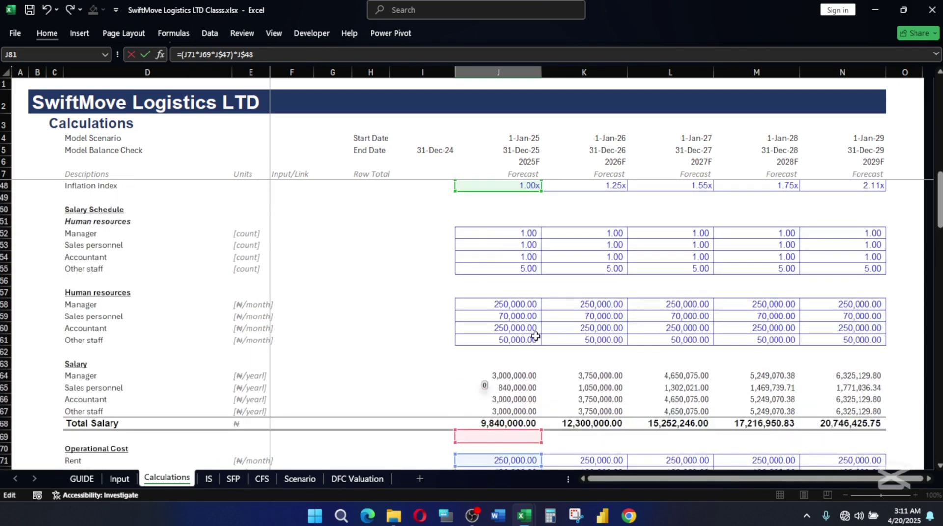
{"action": "key", "text": "Escape"}
{"action": "scroll", "coordinate": [535, 336], "scroll_direction": "down", "scroll_amount": 3}
{"action": "key", "text": "Delete"}
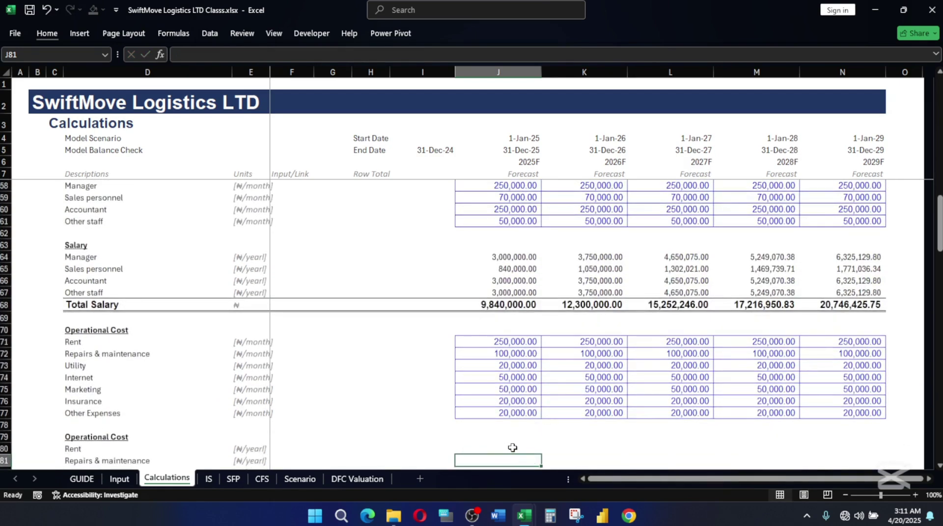
Build a formula in J81 multiplying monthly Rent in J71 by the months in J47 and the inflation index in J48
{"action": "type", "text": "="}
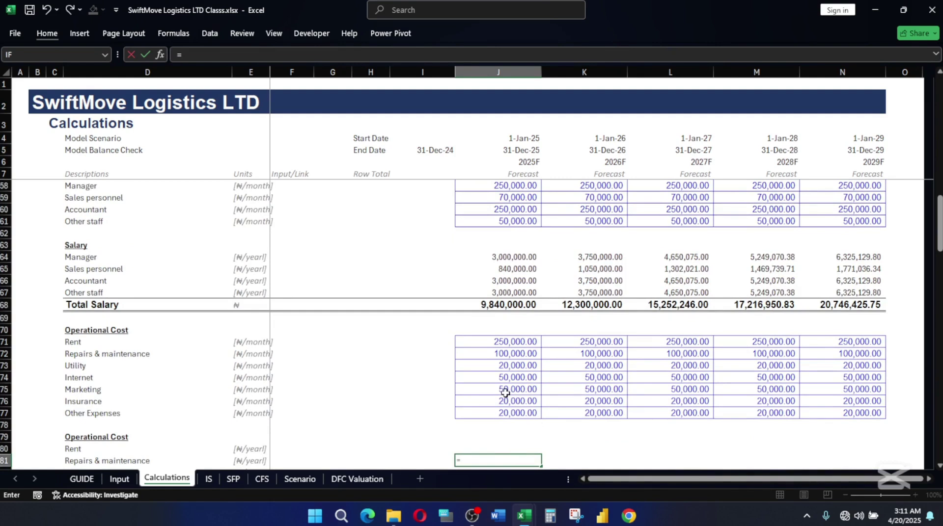
{"action": "left_click", "coordinate": [507, 341]}
{"action": "type", "text": "*"}
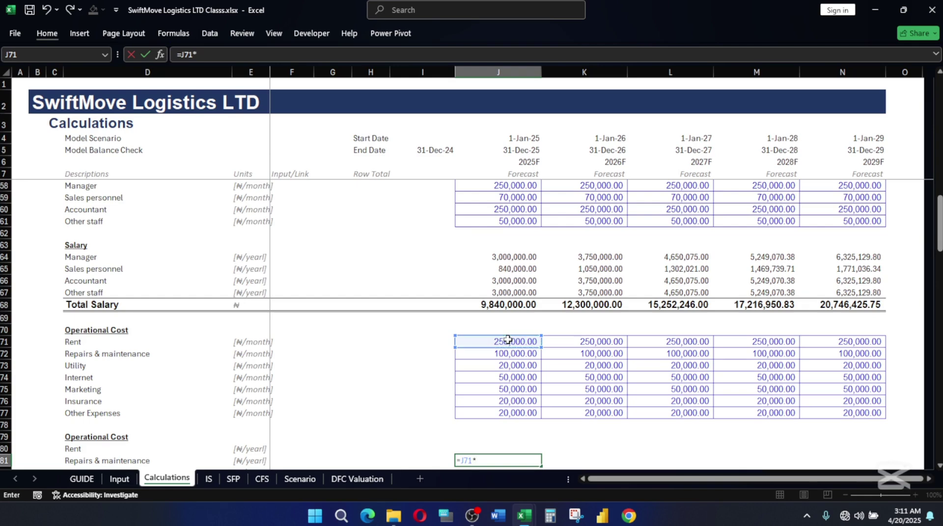
{"action": "scroll", "coordinate": [507, 339], "scroll_direction": "up", "scroll_amount": 6}
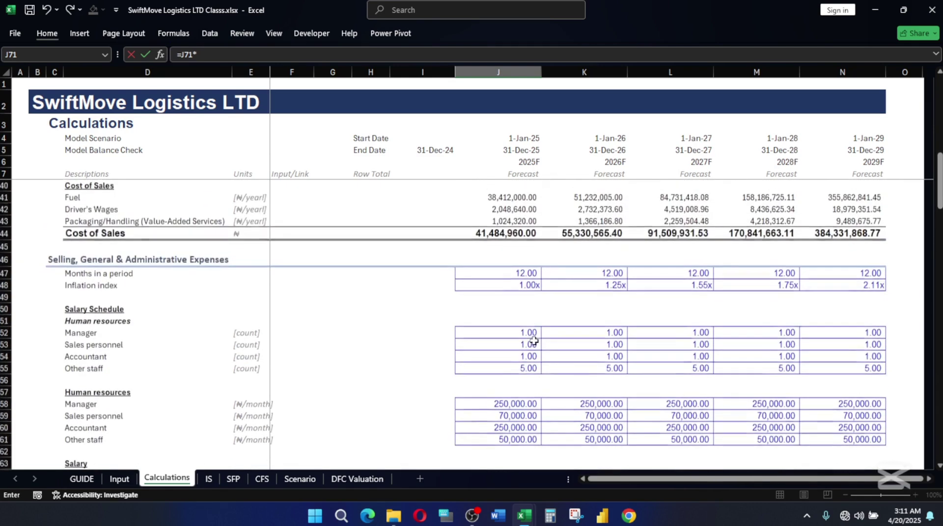
{"action": "left_click", "coordinate": [524, 273]}
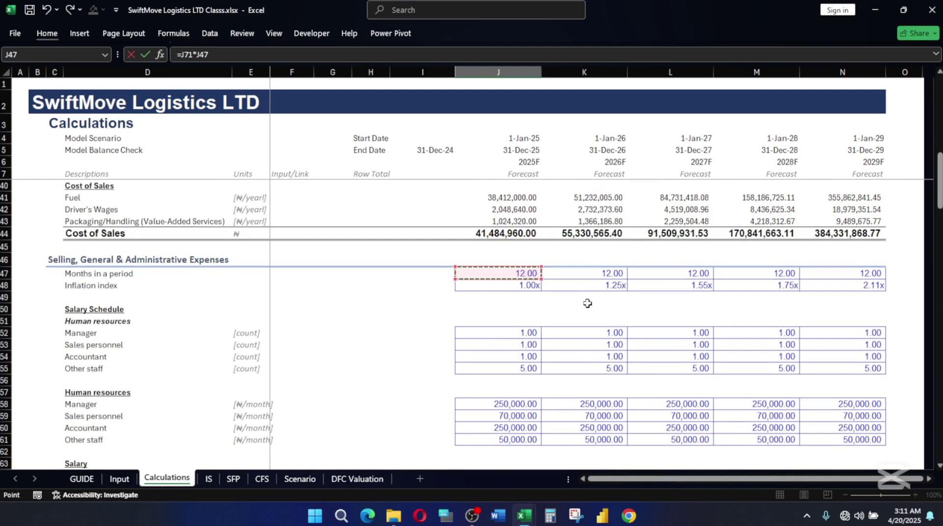
{"action": "type", "text": "*"}
{"action": "left_click", "coordinate": [527, 285]}
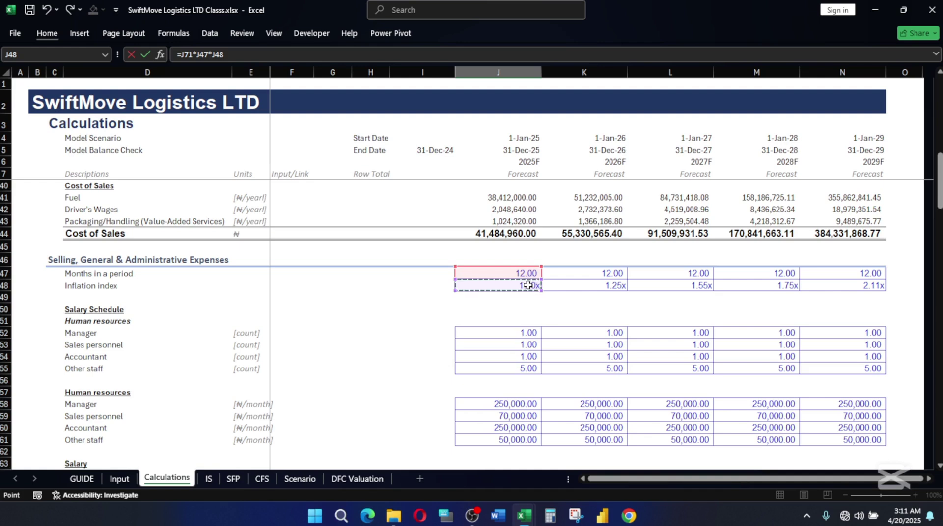
Lock the rows of the months and inflation references so the J81 formula reads =J71*J$47*J$48, and enter it
{"action": "key", "text": "F4"}
{"action": "key", "text": "F4"}
{"action": "double_click", "coordinate": [204, 55]}
{"action": "key", "text": "F4"}
{"action": "key", "text": "F4"}
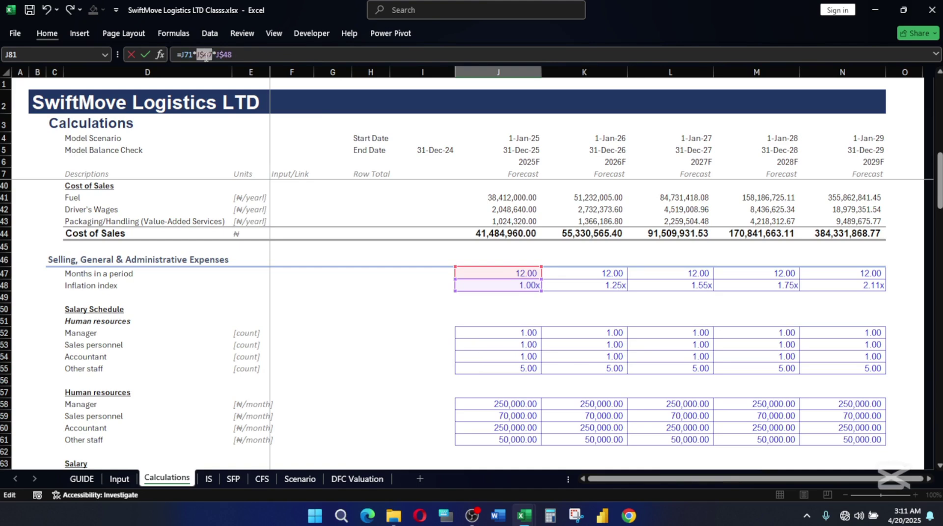
{"action": "key", "text": "Return"}
Fill the yearly cost formula from J81 down to Other Expenses in J86 and check the reference in J86
{"action": "scroll", "coordinate": [297, 141], "scroll_direction": "down", "scroll_amount": 8}
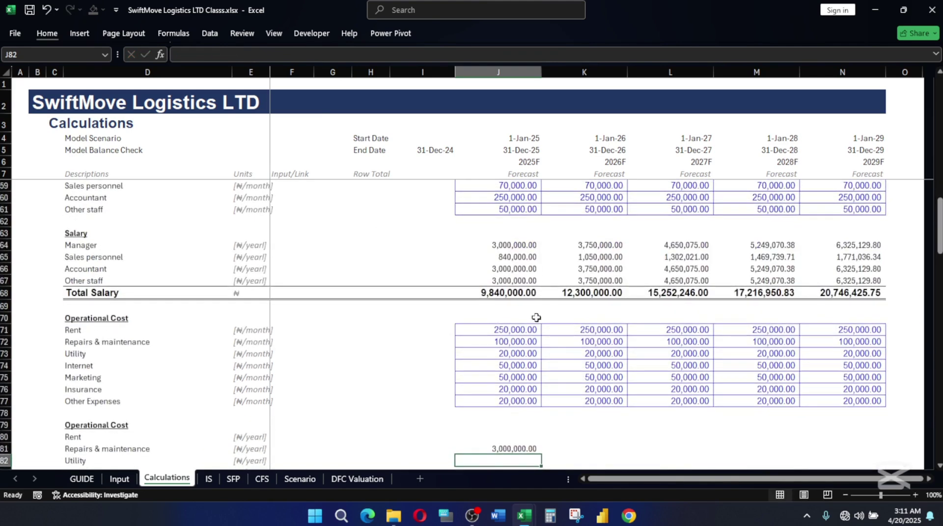
{"action": "left_click", "coordinate": [514, 374]}
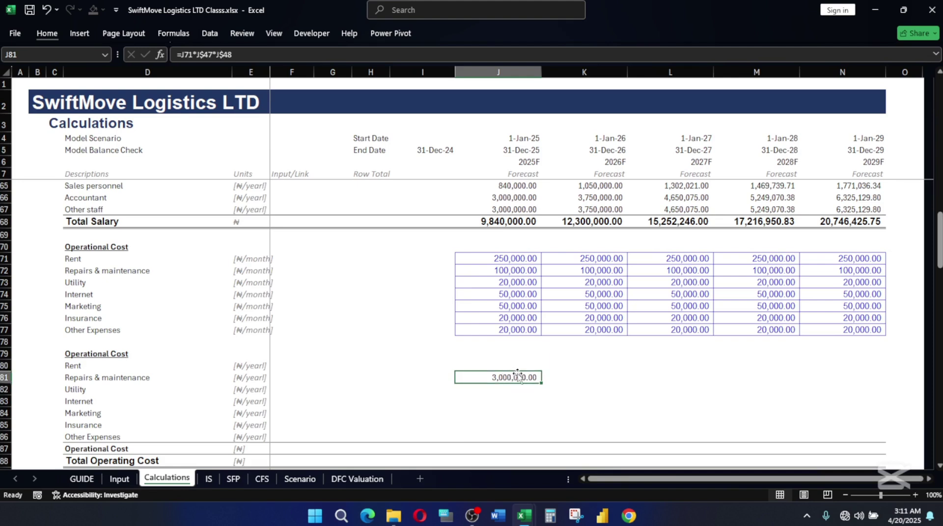
{"action": "left_click_drag", "start_coordinate": [541, 383], "coordinate": [516, 441]}
{"action": "left_click", "coordinate": [518, 437]}
{"action": "double_click", "coordinate": [518, 437]}
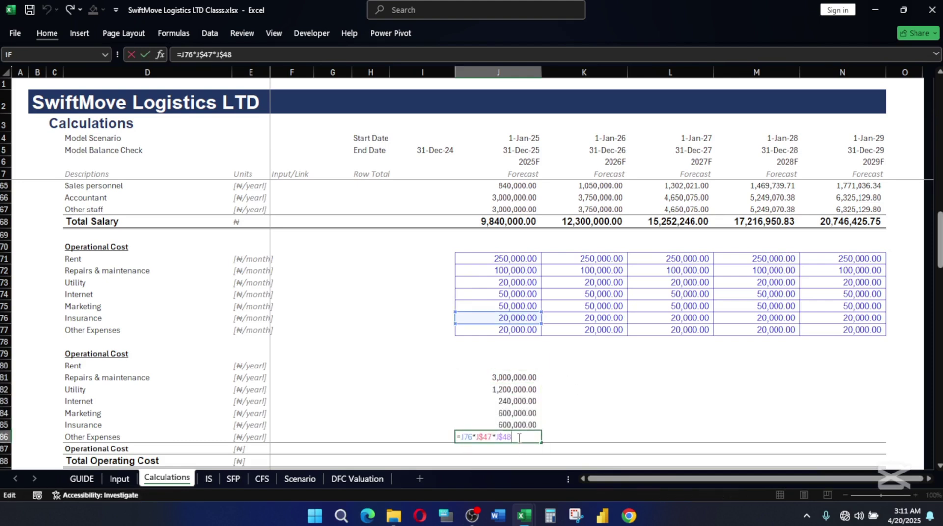
{"action": "key", "text": "Escape"}
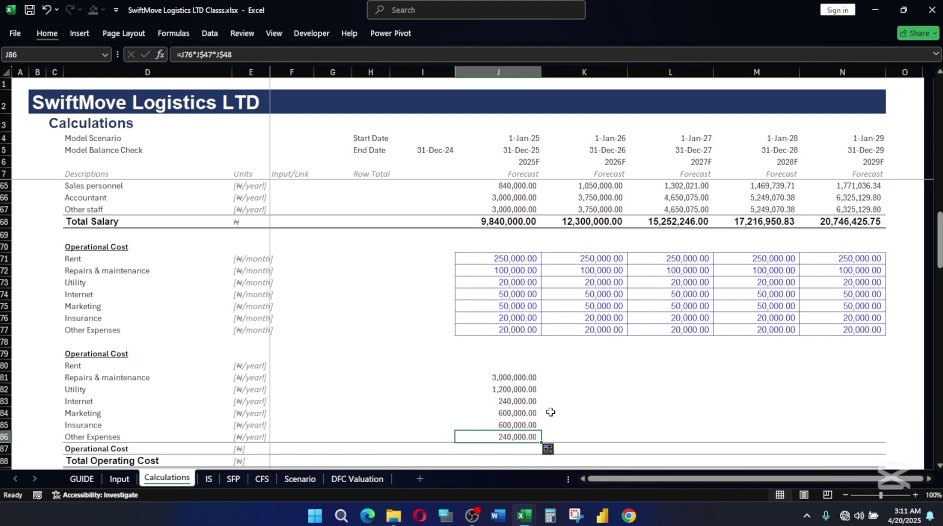
Move the yearly cost formulas in J81:J86 up one row to start at Rent in J80, and check the formula in J80
{"action": "left_click", "coordinate": [523, 376]}
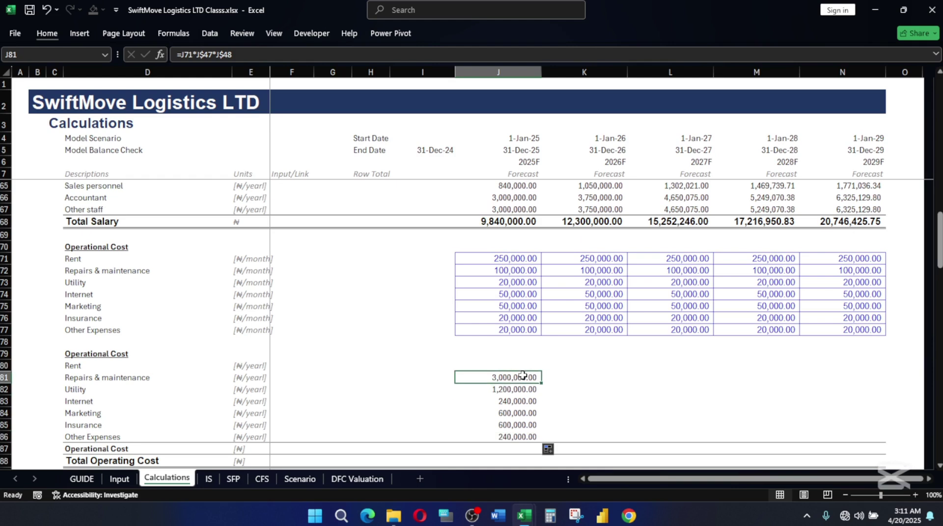
{"action": "key", "text": "shift+Down"}
{"action": "key", "text": "shift+Down"}
{"action": "key", "text": "shift+Down"}
{"action": "key", "text": "shift+Down"}
{"action": "key", "text": "shift+Down"}
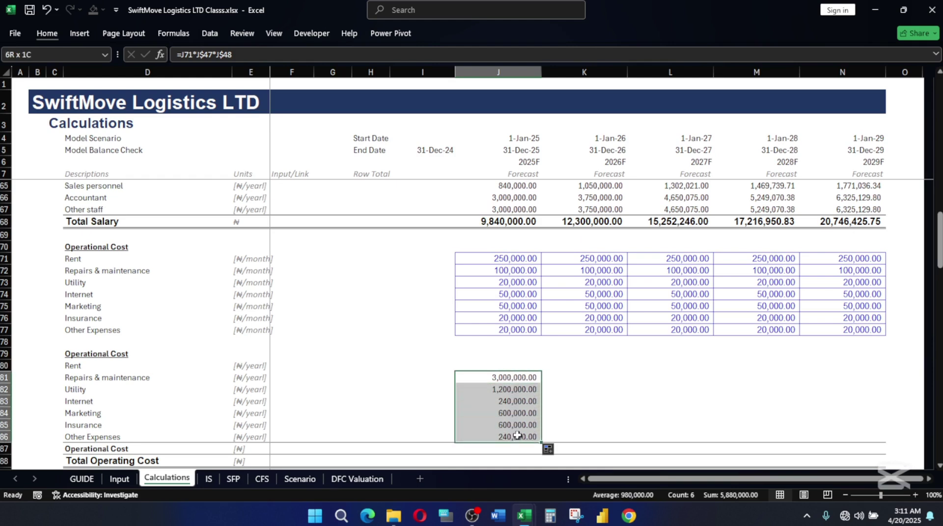
{"action": "left_click_drag", "start_coordinate": [513, 374], "coordinate": [515, 362]}
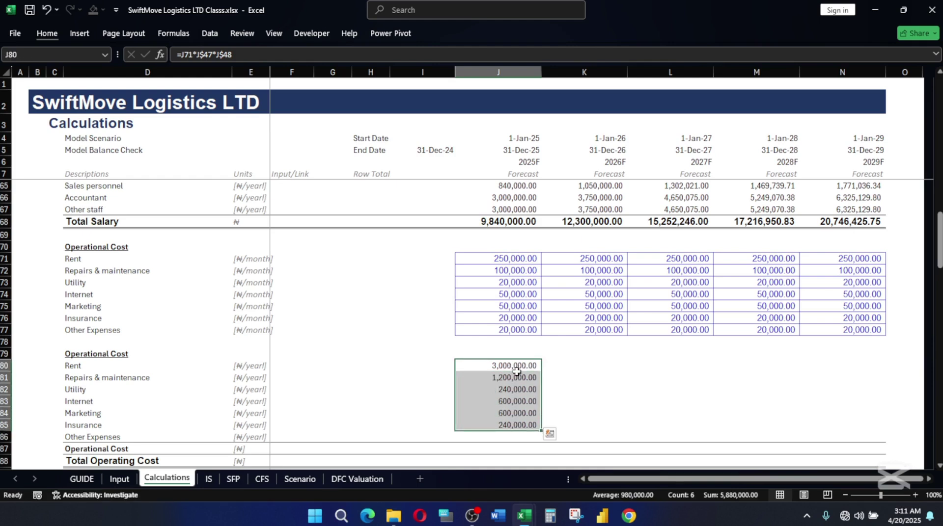
{"action": "key", "text": "shift+Up"}
{"action": "key", "text": "shift+Up"}
{"action": "key", "text": "shift+Up"}
{"action": "key", "text": "shift+Up"}
{"action": "double_click", "coordinate": [516, 367]}
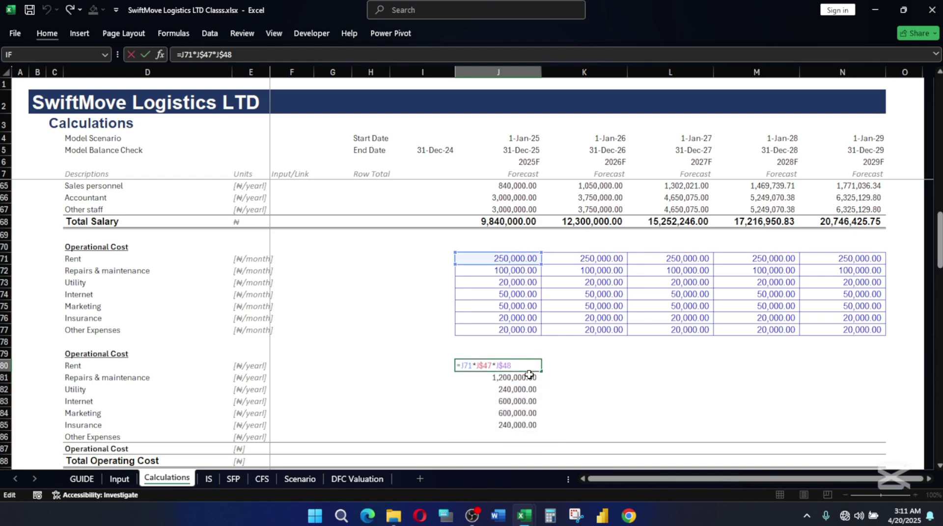
{"action": "key", "text": "Return"}
Extend the Insurance formula from J85 into Other Expenses in J86 and check the yearly cost formulas in J80:J86
{"action": "left_click", "coordinate": [513, 424]}
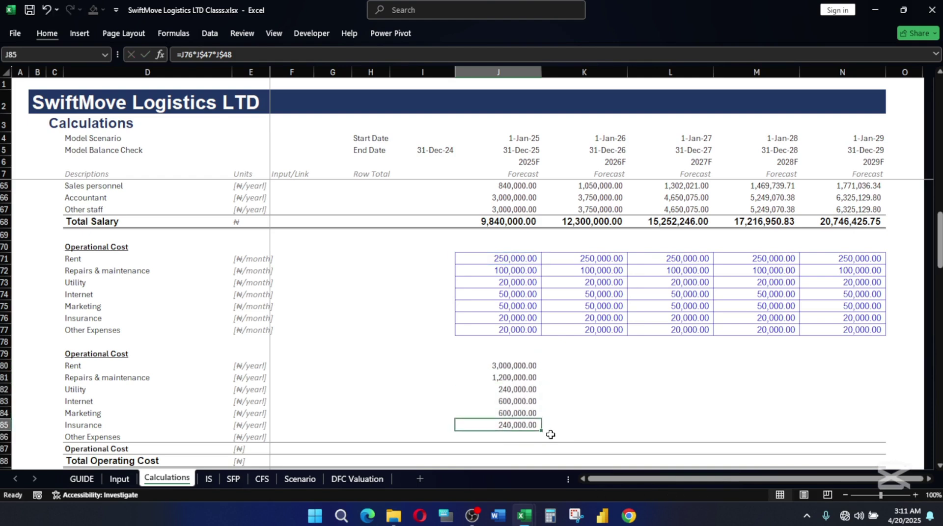
{"action": "left_click_drag", "start_coordinate": [540, 430], "coordinate": [540, 439]}
{"action": "left_click", "coordinate": [591, 402]}
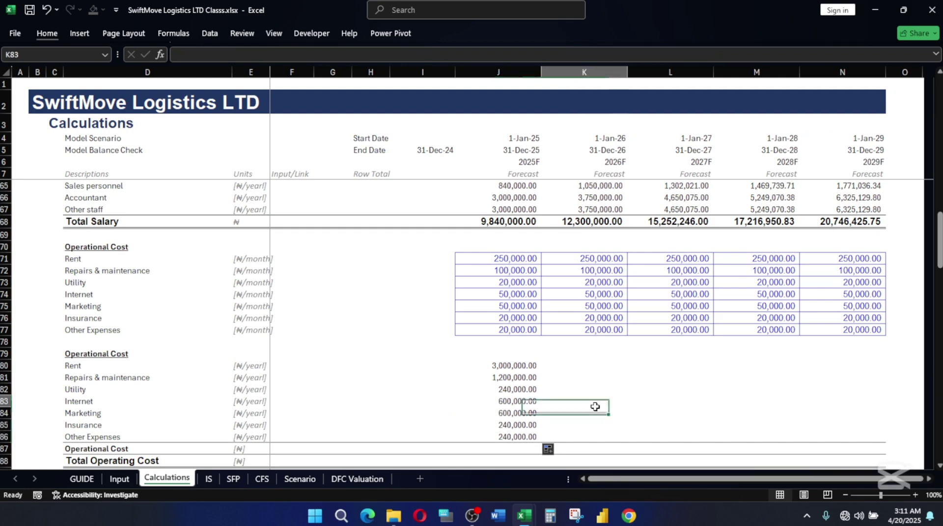
{"action": "double_click", "coordinate": [514, 436]}
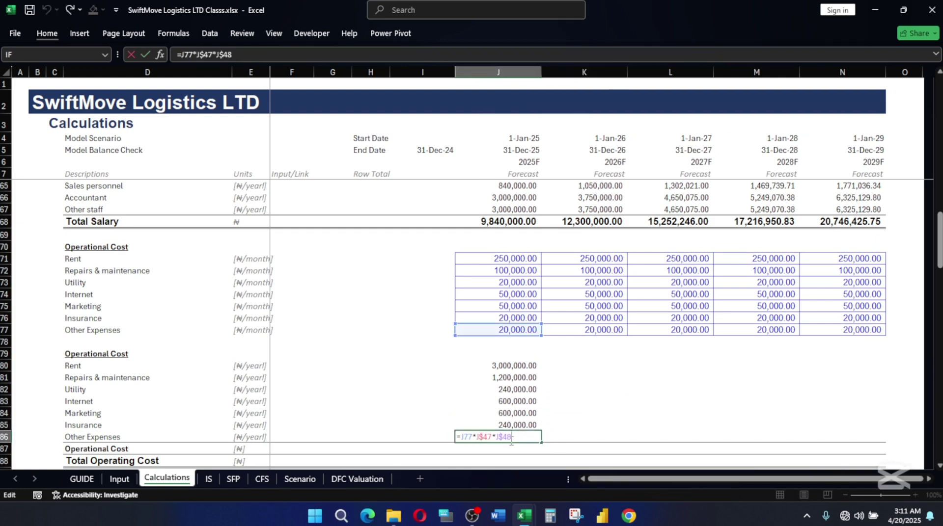
{"action": "key", "text": "Return"}
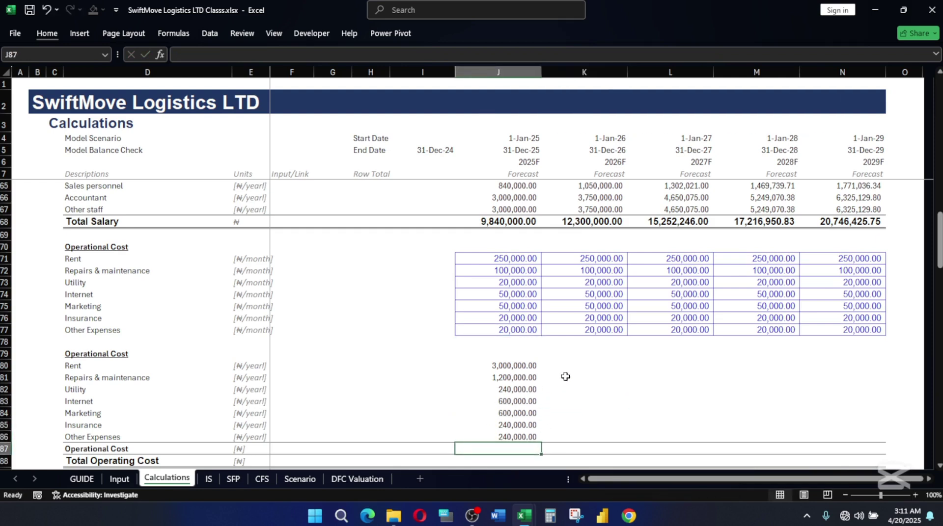
{"action": "left_click", "coordinate": [513, 426]}
{"action": "left_click", "coordinate": [515, 437]}
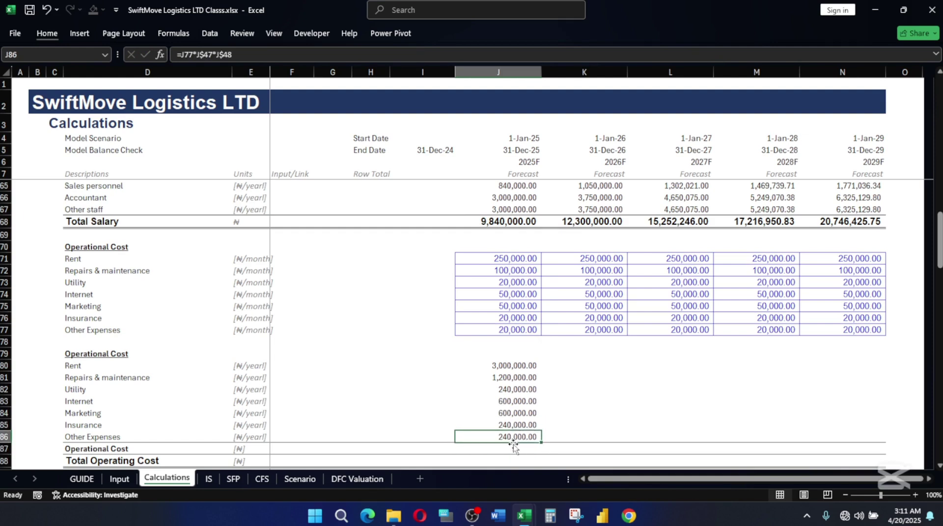
{"action": "left_click_drag", "start_coordinate": [514, 359], "coordinate": [515, 436]}
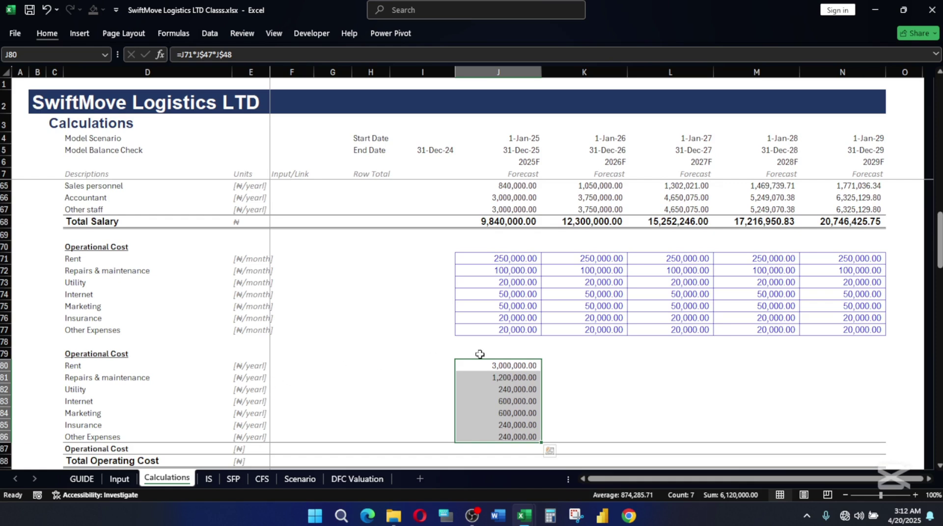
{"action": "scroll", "coordinate": [521, 375], "scroll_direction": "down", "scroll_amount": 1}
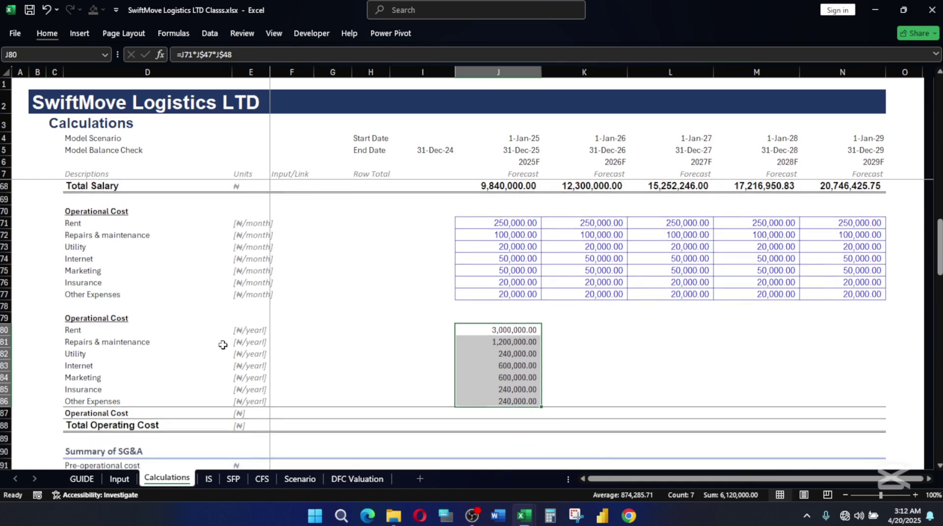
Total the 2025F yearly operational costs in J87 with =SUM(J80:J86)
{"action": "left_click", "coordinate": [511, 411]}
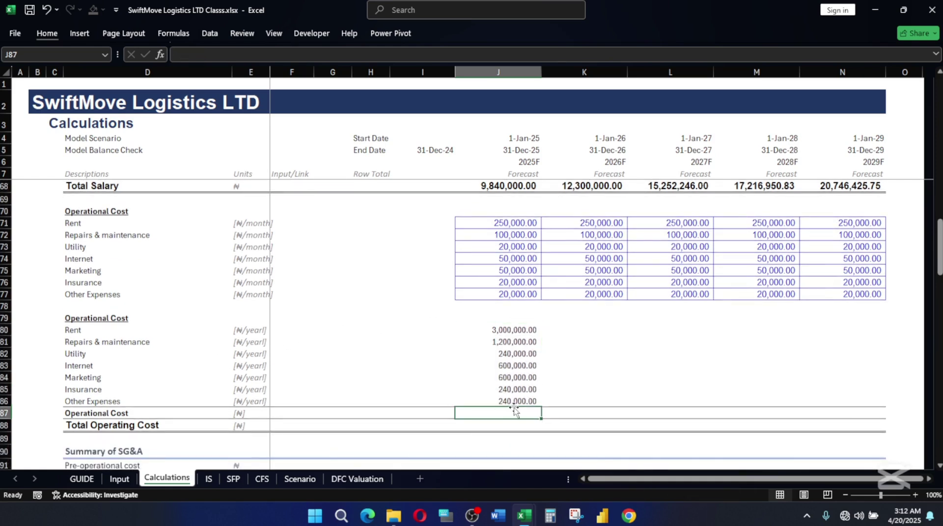
{"action": "key", "text": "alt"}
{"action": "key", "text": "Escape"}
{"action": "key", "text": "alt"}
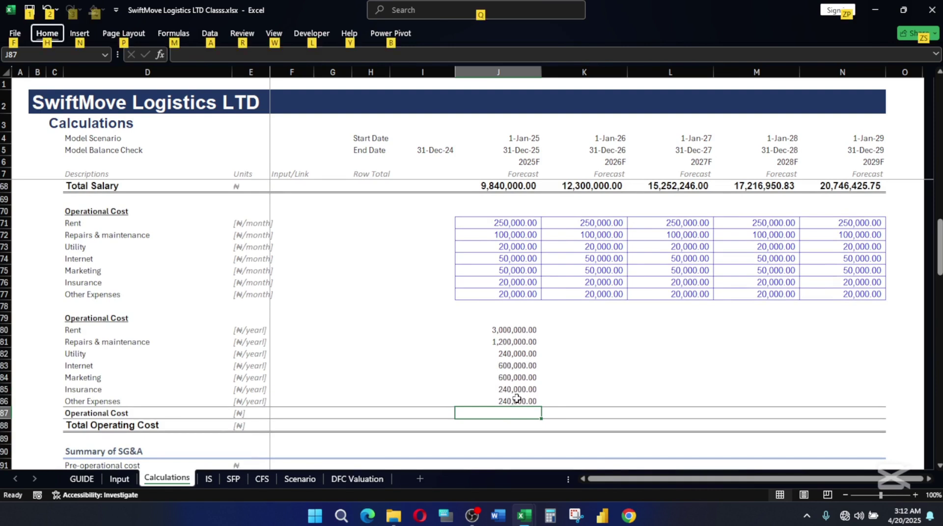
{"action": "key", "text": "Escape"}
{"action": "type", "text": "=s"}
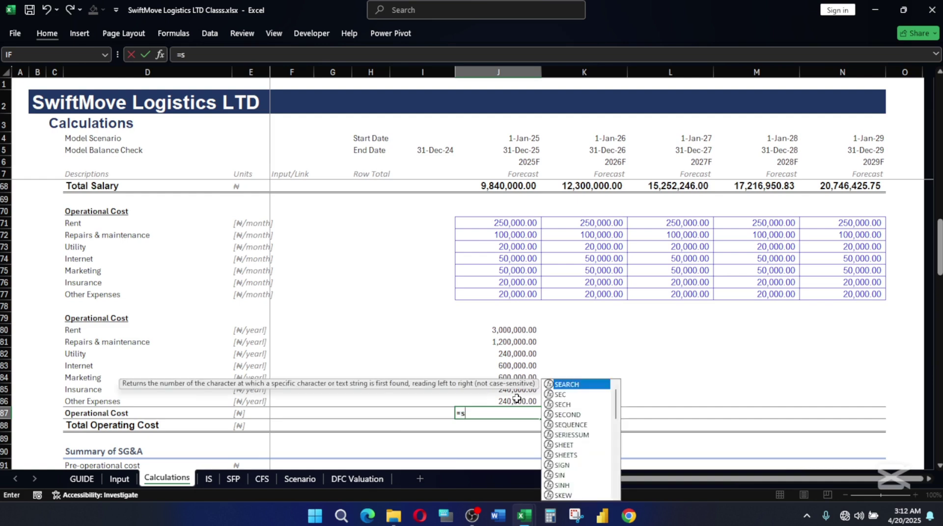
{"action": "type", "text": "um"}
{"action": "key", "text": "Tab"}
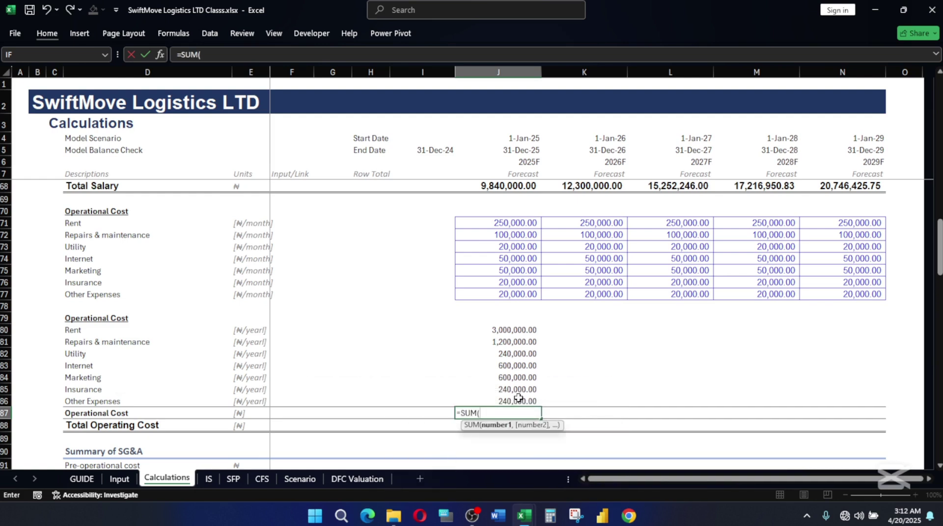
{"action": "left_click_drag", "start_coordinate": [506, 330], "coordinate": [498, 400]}
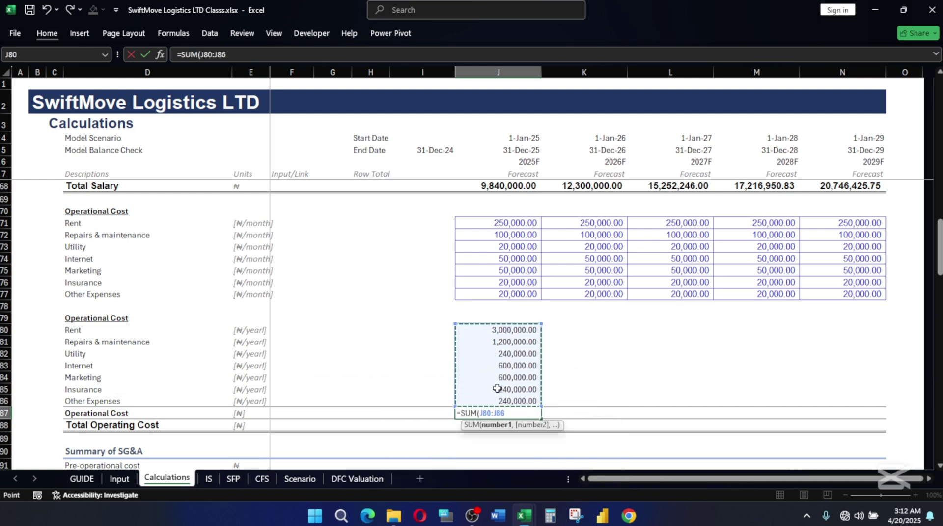
{"action": "type", "text": ")"}
{"action": "key", "text": "Return"}
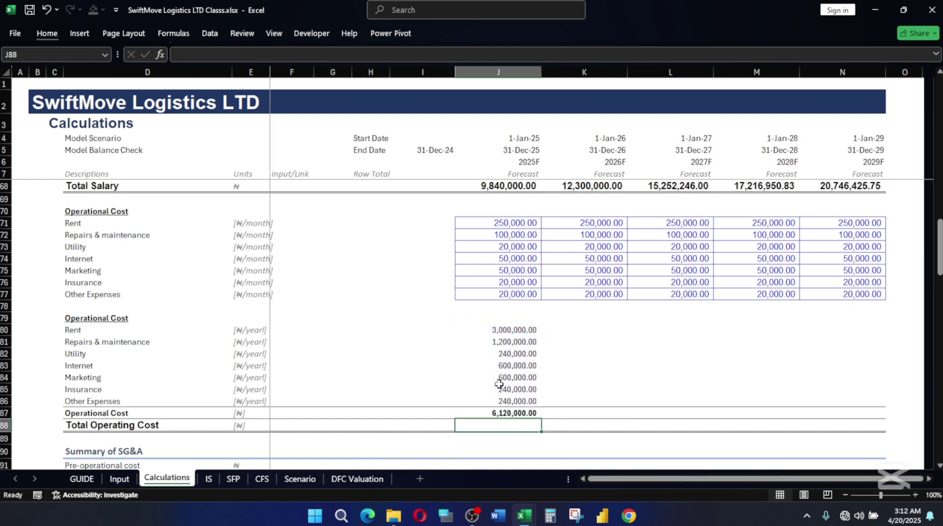
Calculate the 2025F Total Operating Cost in J88 by adding Operational Cost J87 and Total Salary J68
{"action": "type", "text": "="}
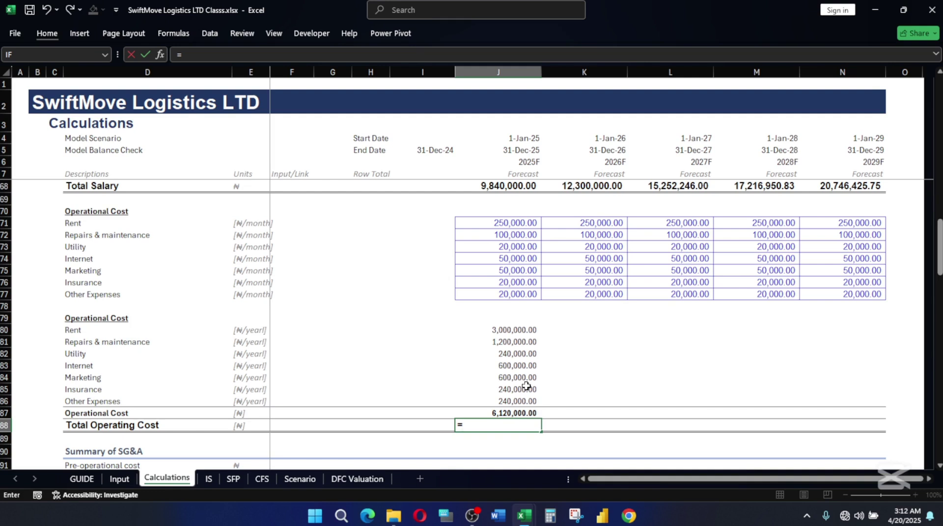
{"action": "left_click", "coordinate": [513, 412]}
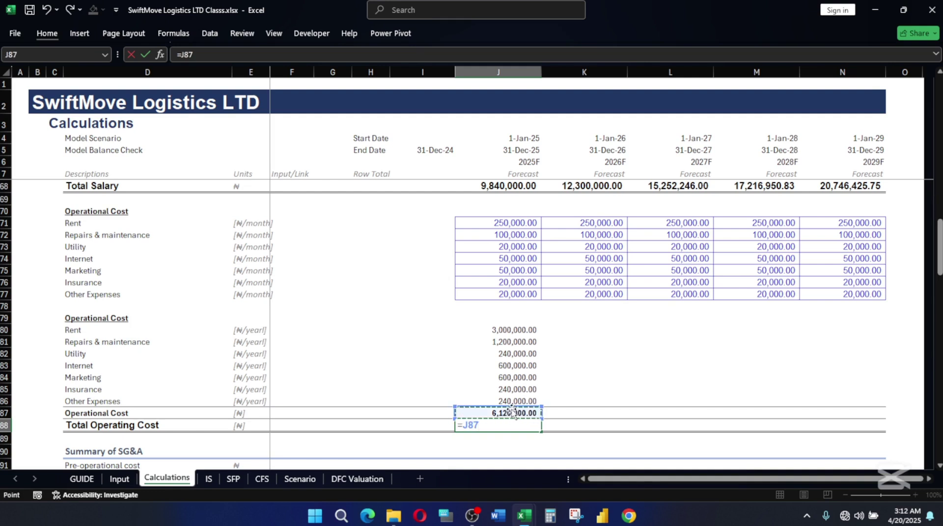
{"action": "type", "text": "+"}
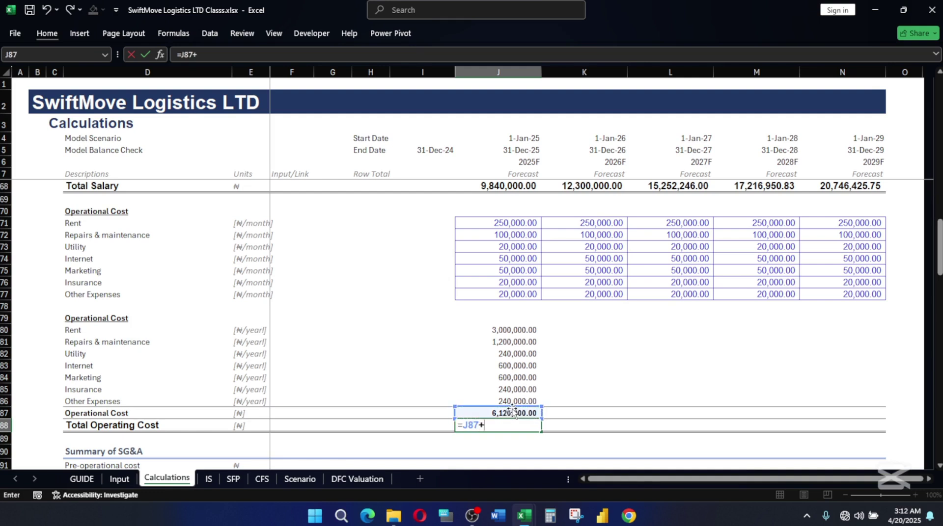
{"action": "left_click", "coordinate": [504, 187]}
{"action": "key", "text": "Return"}
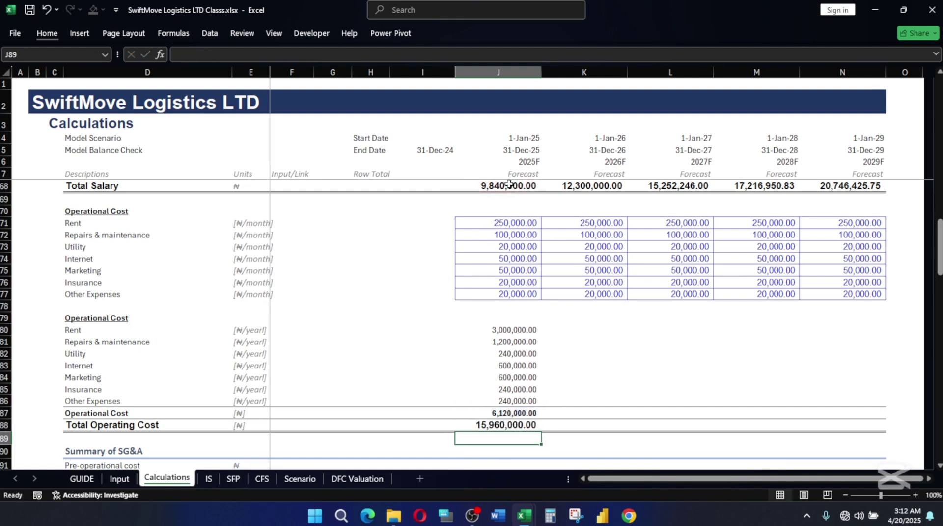
Fill the yearly operational cost and total formulas in J80:J88 across to 2029F in column N
{"action": "key", "text": "Up"}
{"action": "key", "text": "shift+Up"}
{"action": "key", "text": "shift+Up"}
{"action": "key", "text": "shift+Up"}
{"action": "key", "text": "shift+Up"}
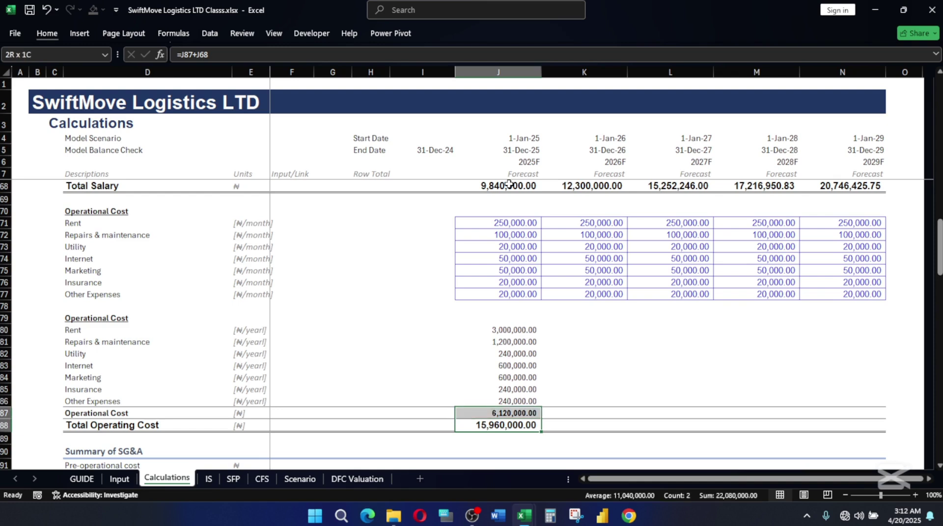
{"action": "key", "text": "shift+Up"}
{"action": "key", "text": "shift+Up"}
{"action": "key", "text": "shift+Up"}
{"action": "key", "text": "shift+Up"}
{"action": "key", "text": "shift+Right"}
{"action": "key", "text": "shift+Right"}
{"action": "key", "text": "shift+Right"}
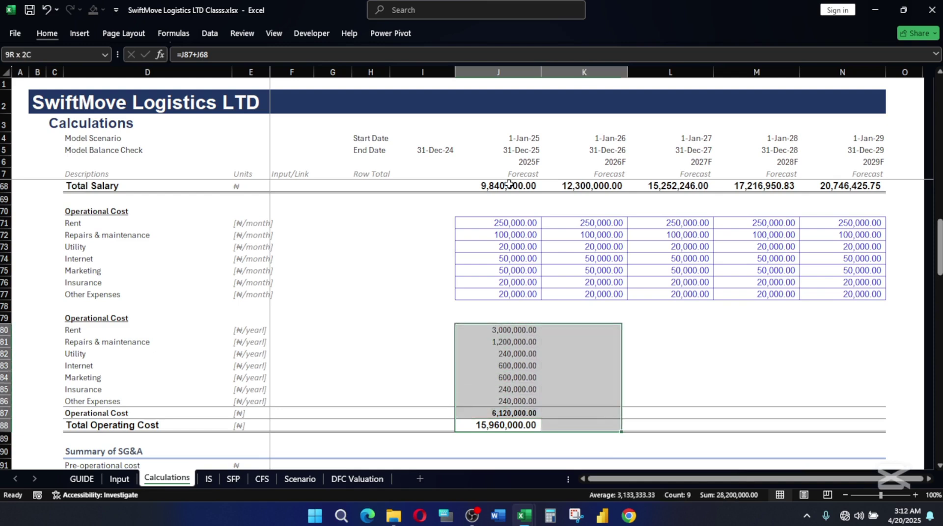
{"action": "key", "text": "shift+Right"}
{"action": "key", "text": "shift+Right"}
{"action": "key", "text": "shift+Left"}
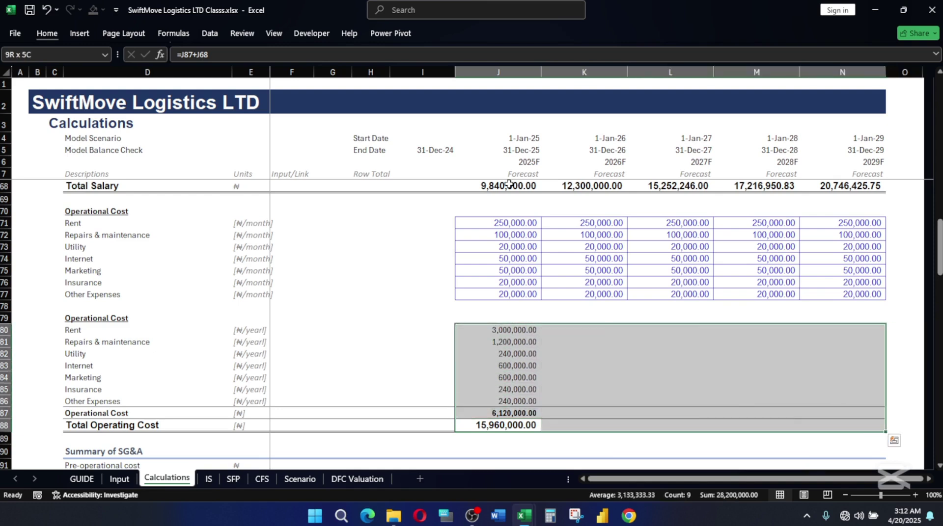
{"action": "key", "text": "ctrl+r"}
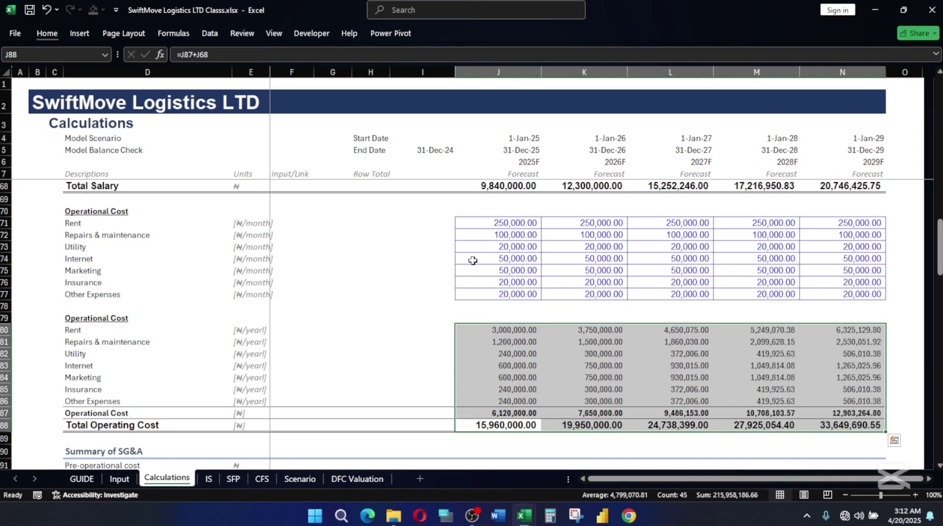
Apply the Calculation cell style to the yearly Operational Cost figures in J80:N86
{"action": "scroll", "coordinate": [584, 335], "scroll_direction": "down", "scroll_amount": 1}
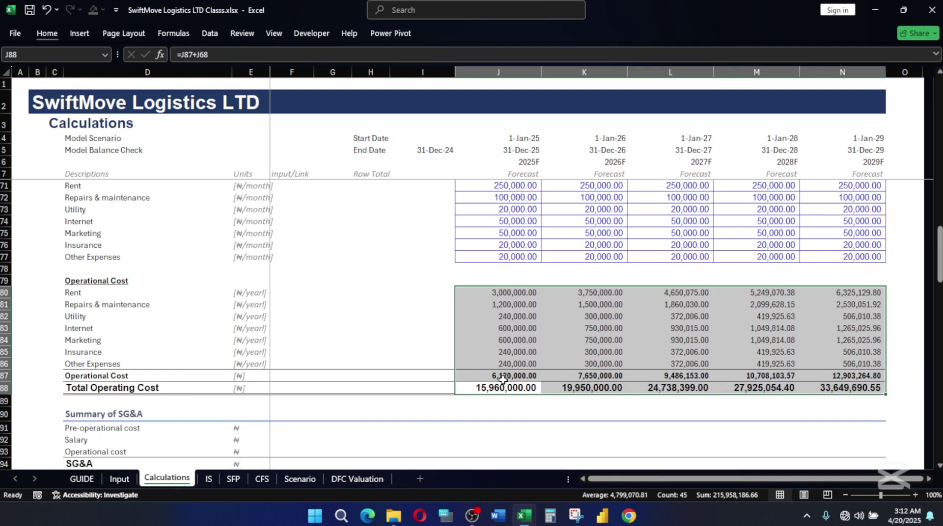
{"action": "scroll", "coordinate": [501, 380], "scroll_direction": "down", "scroll_amount": 1}
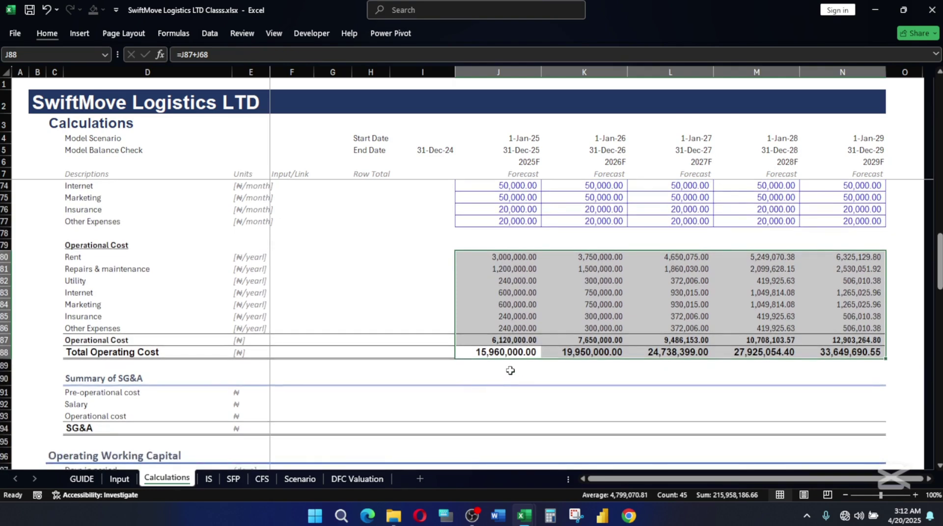
{"action": "scroll", "coordinate": [586, 321], "scroll_direction": "up", "scroll_amount": 3}
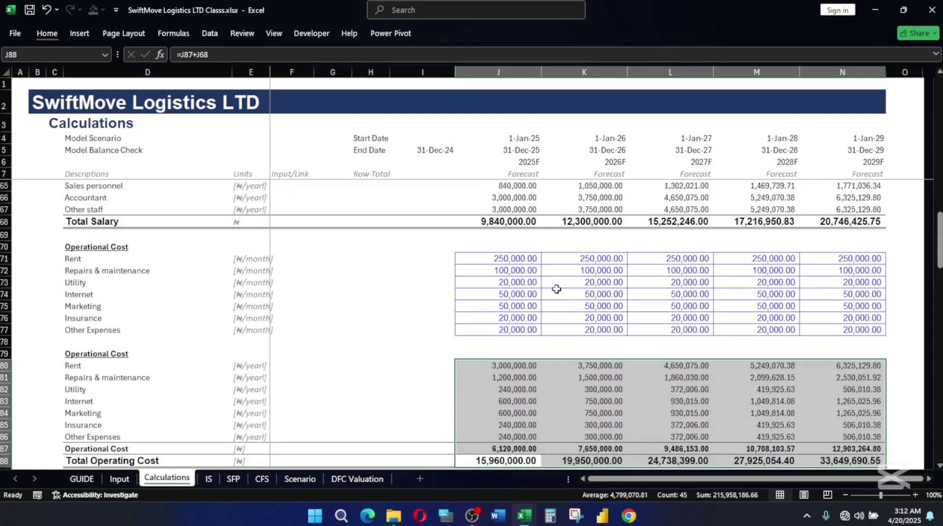
{"action": "left_click_drag", "start_coordinate": [512, 259], "coordinate": [840, 328]}
{"action": "scroll", "coordinate": [681, 362], "scroll_direction": "down", "scroll_amount": 1}
{"action": "left_click_drag", "start_coordinate": [501, 330], "coordinate": [832, 395]}
{"action": "key", "text": "alt"}
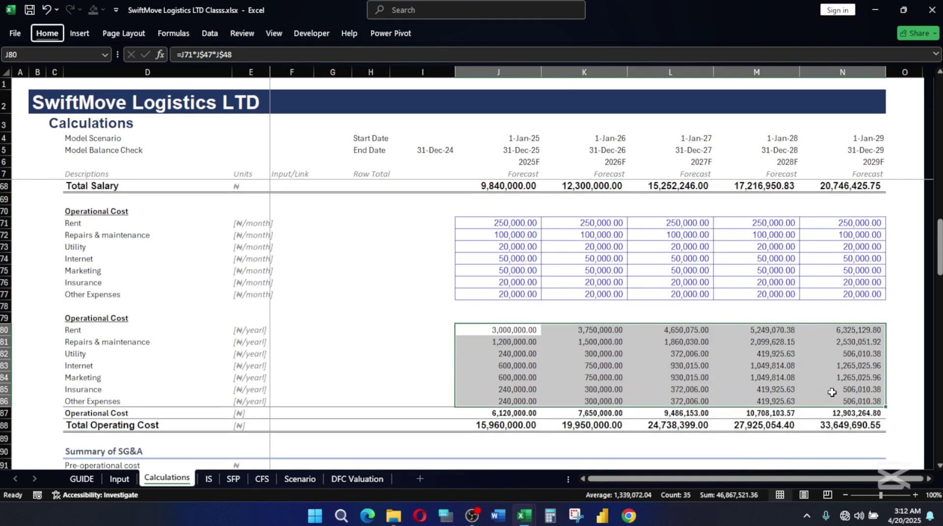
{"action": "key", "text": "h"}
{"action": "key", "text": "j"}
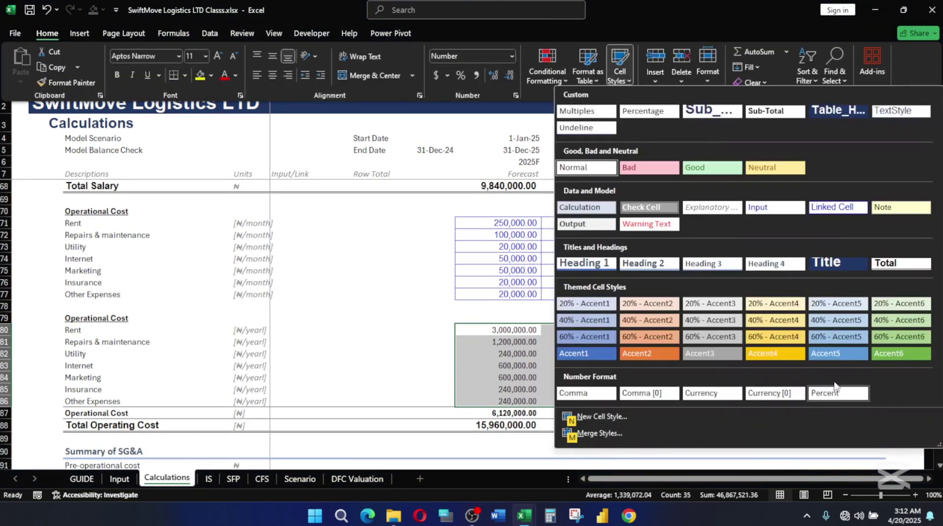
{"action": "left_click", "coordinate": [589, 209]}
Apply the Calculation cell style to the yearly Salary figures in J64:N67
{"action": "scroll", "coordinate": [568, 306], "scroll_direction": "up", "scroll_amount": 2}
{"action": "scroll", "coordinate": [569, 307], "scroll_direction": "up", "scroll_amount": 3}
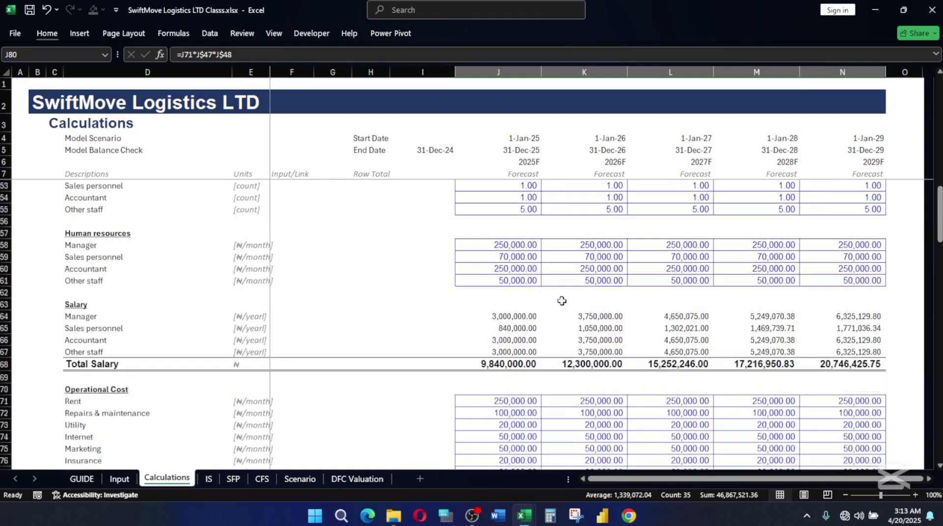
{"action": "left_click_drag", "start_coordinate": [497, 318], "coordinate": [807, 347]}
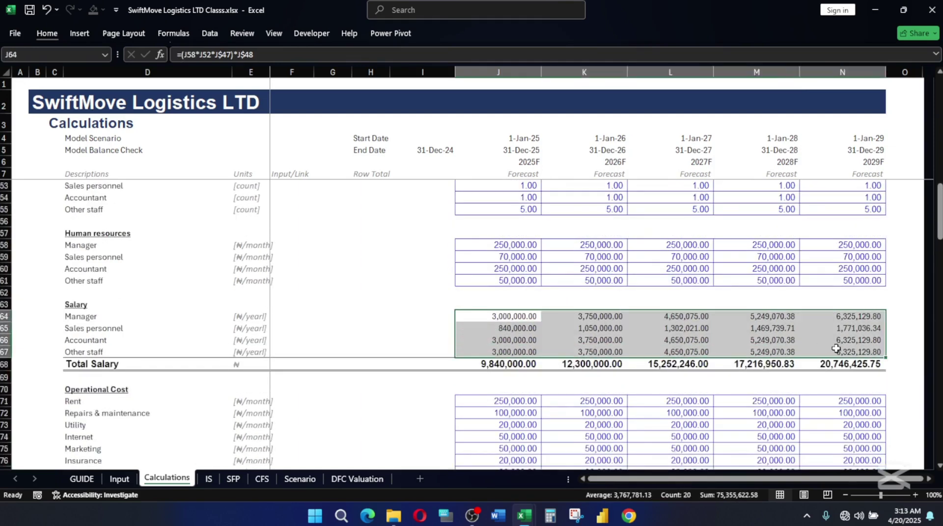
{"action": "key", "text": "alt"}
{"action": "key", "text": "h"}
{"action": "key", "text": "j"}
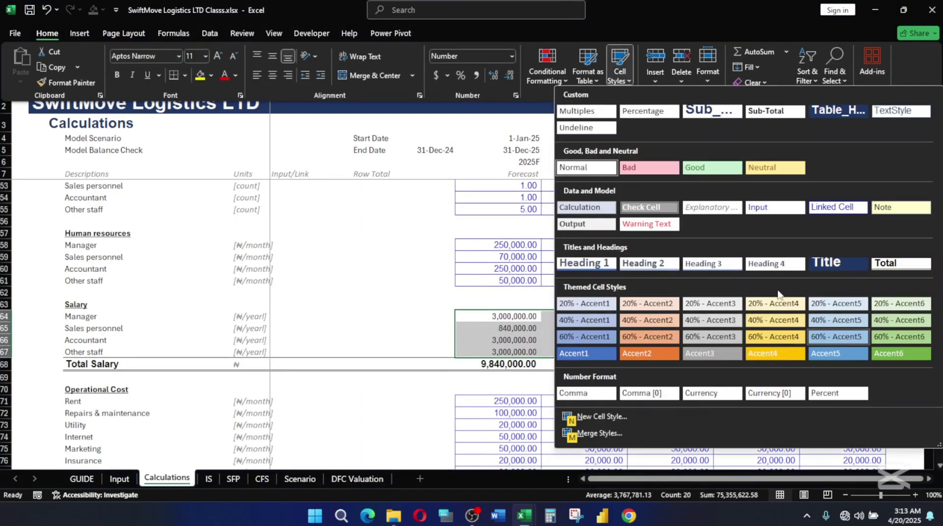
{"action": "left_click", "coordinate": [571, 210]}
Apply the Calculation cell style to the yearly Revenue rows J34:N37 and Cost of Sales rows J41:N43 together
{"action": "scroll", "coordinate": [522, 308], "scroll_direction": "up", "scroll_amount": 2}
{"action": "scroll", "coordinate": [521, 308], "scroll_direction": "up", "scroll_amount": 6}
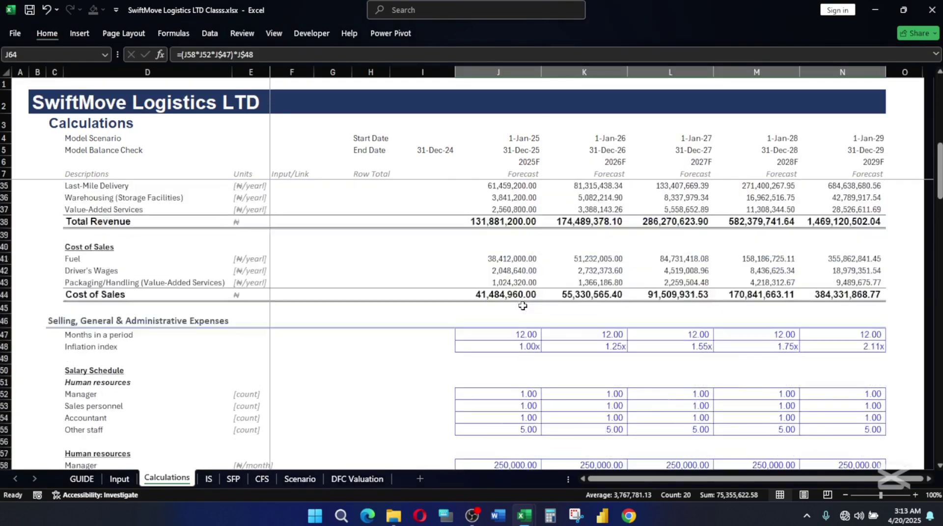
{"action": "mouse_move", "coordinate": [490, 244]}
{"action": "left_mouse_down"}
{"action": "mouse_move", "coordinate": [678, 269]}
{"action": "mouse_move", "coordinate": [831, 268]}
{"action": "mouse_move", "coordinate": [847, 282]}
{"action": "left_mouse_up"}
{"action": "key", "text": "ctrl+q"}
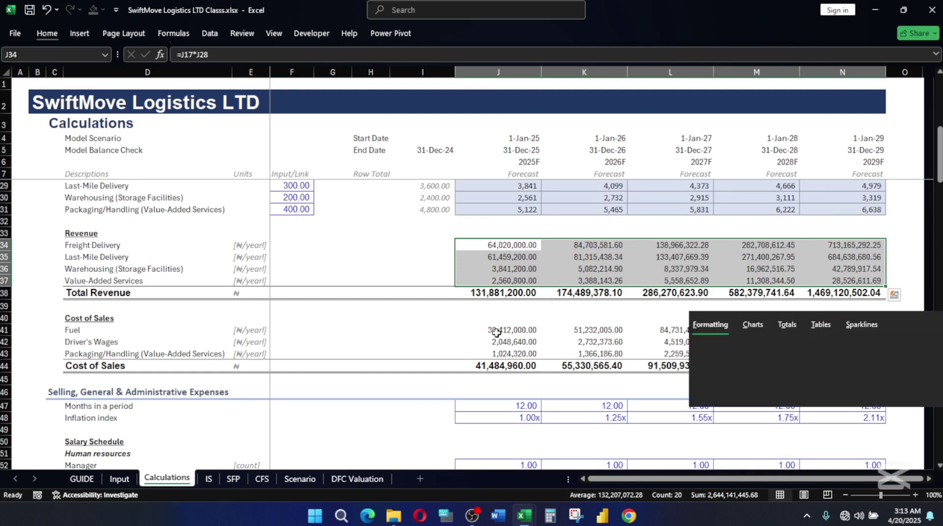
{"action": "key", "text": "Escape"}
{"action": "left_click_drag", "start_coordinate": [498, 328], "coordinate": [859, 357]}
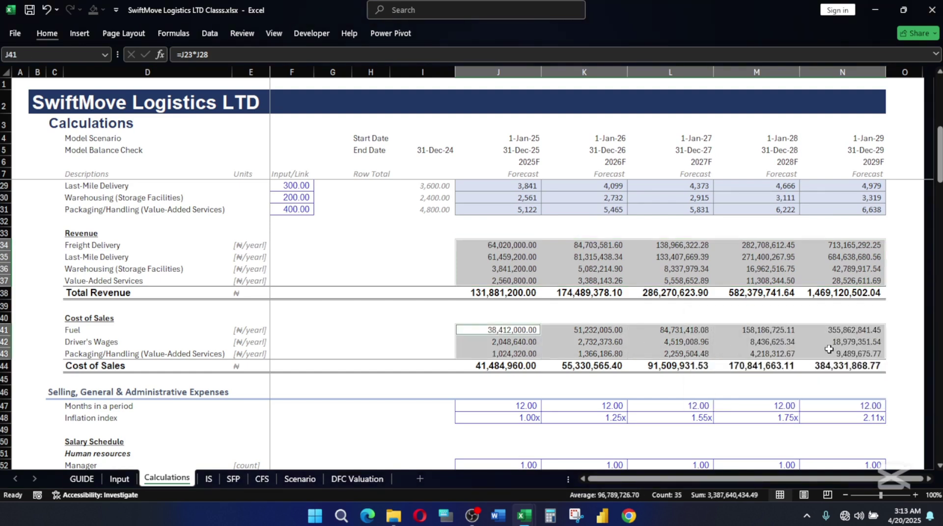
{"action": "key", "text": "alt"}
{"action": "key", "text": "h"}
{"action": "key", "text": "j"}
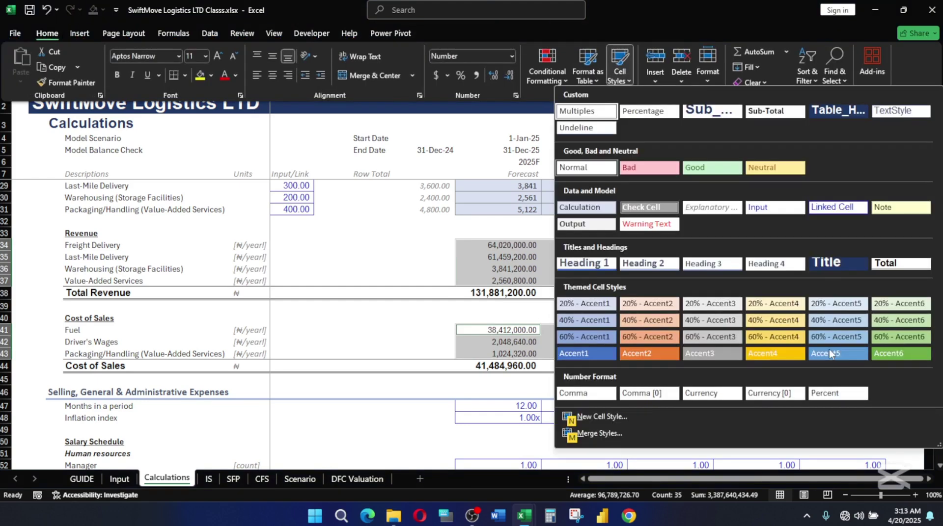
{"action": "left_click", "coordinate": [586, 207]}
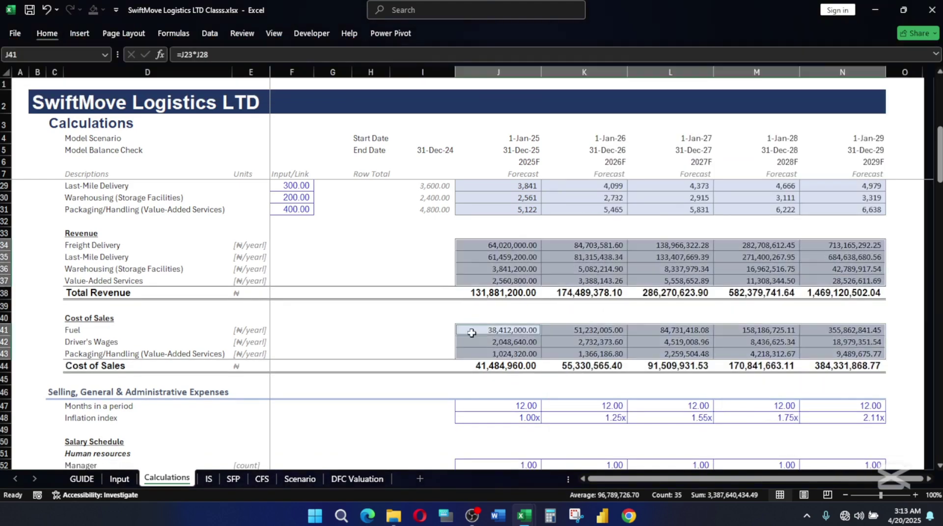
Review the formatting of the calculated rows from Revenue and Cost of Sales down through Salary and Operational Cost
{"action": "left_click", "coordinate": [645, 327]}
{"action": "scroll", "coordinate": [540, 326], "scroll_direction": "up", "scroll_amount": 3}
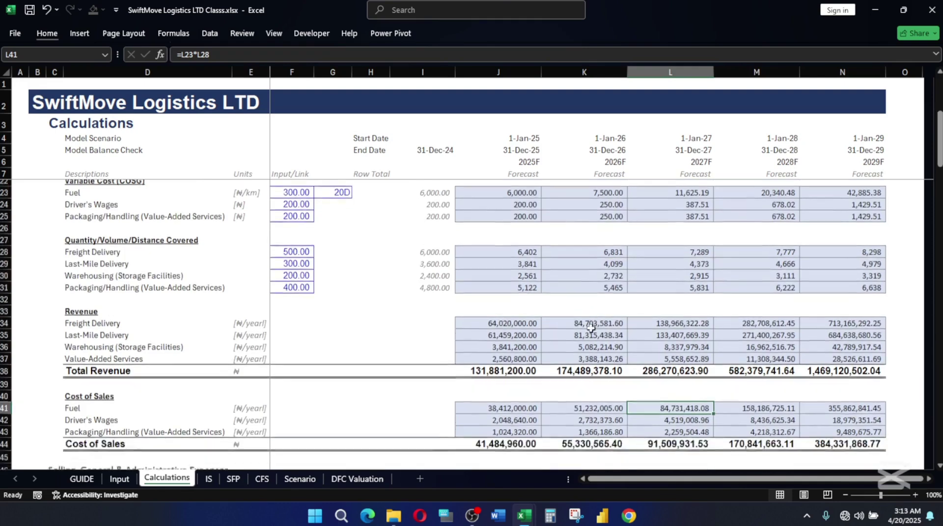
{"action": "scroll", "coordinate": [596, 328], "scroll_direction": "down", "scroll_amount": 5}
{"action": "scroll", "coordinate": [608, 324], "scroll_direction": "down", "scroll_amount": 4}
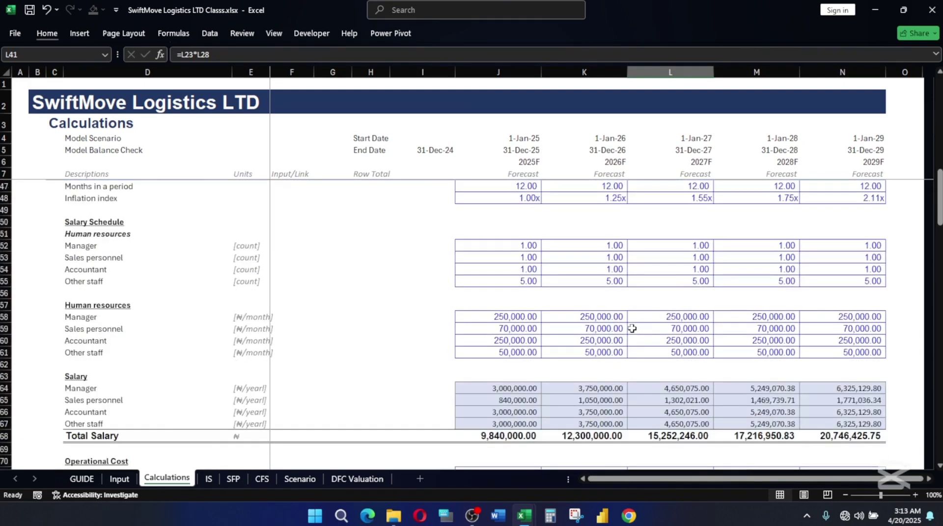
{"action": "scroll", "coordinate": [594, 321], "scroll_direction": "down", "scroll_amount": 4}
{"action": "scroll", "coordinate": [594, 319], "scroll_direction": "down", "scroll_amount": 5}
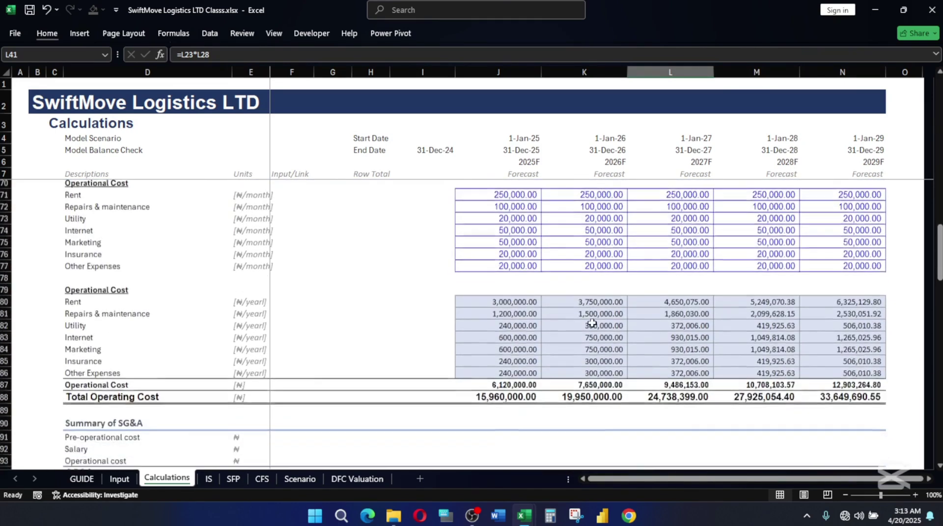
{"action": "scroll", "coordinate": [555, 290], "scroll_direction": "down", "scroll_amount": 2}
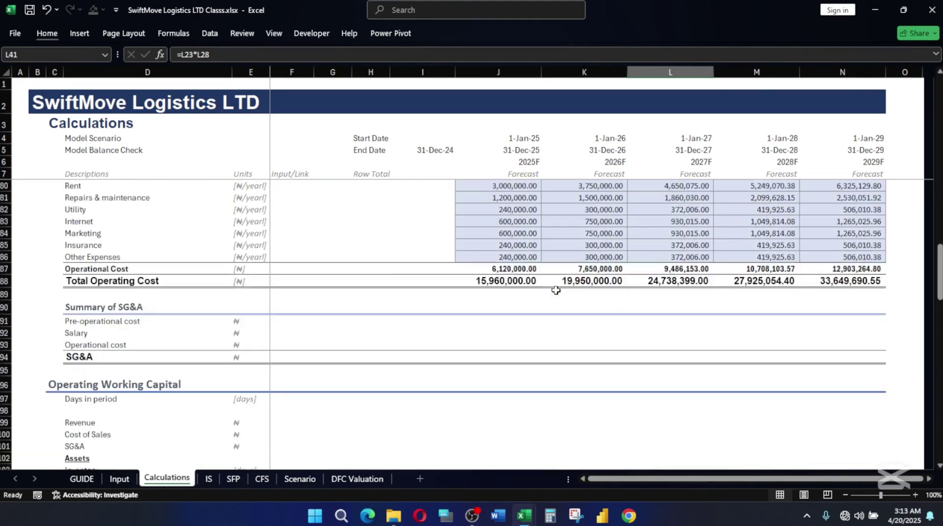
{"action": "scroll", "coordinate": [555, 290], "scroll_direction": "down", "scroll_amount": 1}
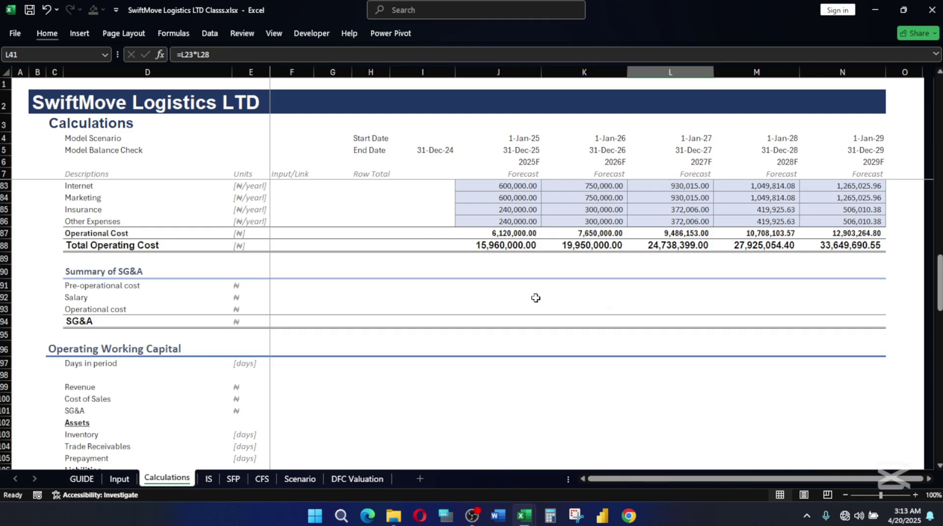
Compare the empty Summary of SG&A rows with the monthly and yearly Operational Cost blocks above them
{"action": "left_click", "coordinate": [518, 290]}
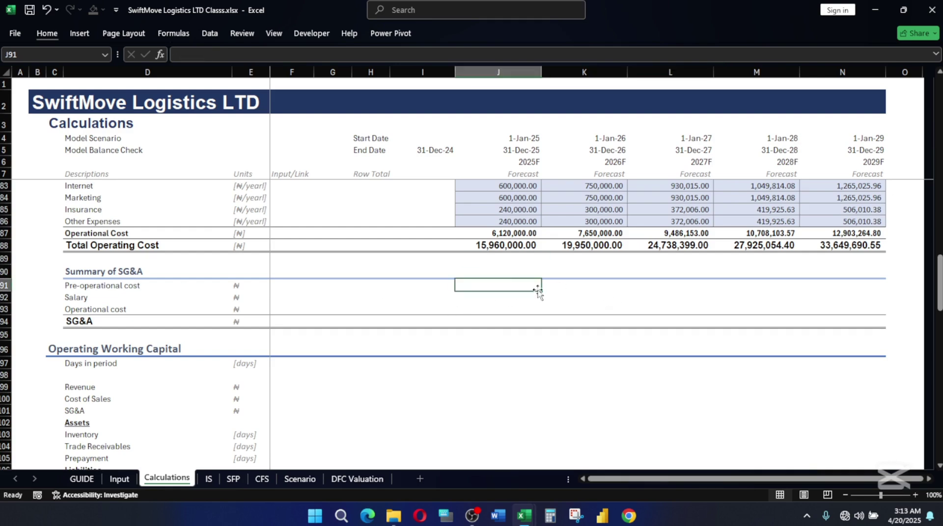
{"action": "scroll", "coordinate": [562, 300], "scroll_direction": "up", "scroll_amount": 3}
{"action": "left_click", "coordinate": [481, 269]}
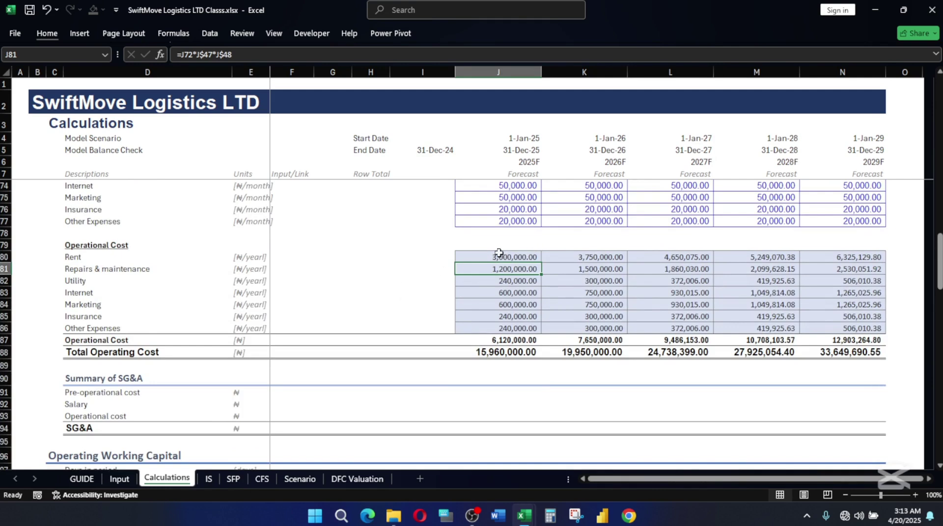
{"action": "scroll", "coordinate": [533, 272], "scroll_direction": "down", "scroll_amount": 2}
{"action": "scroll", "coordinate": [533, 271], "scroll_direction": "down", "scroll_amount": 1}
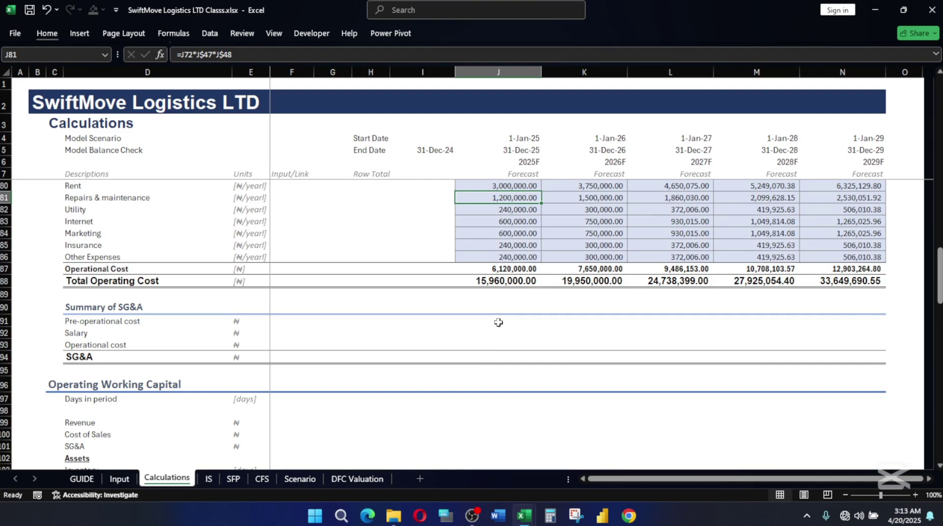
{"action": "scroll", "coordinate": [508, 338], "scroll_direction": "up", "scroll_amount": 3}
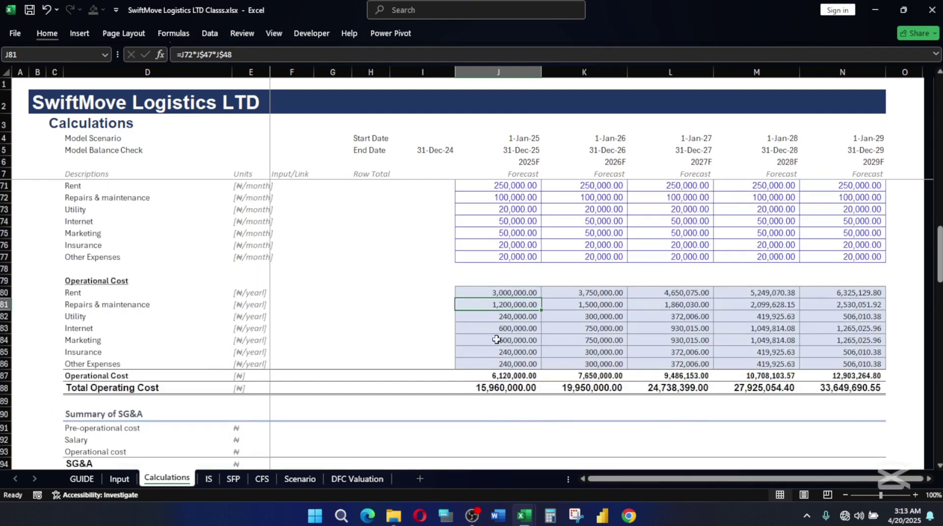
{"action": "scroll", "coordinate": [526, 324], "scroll_direction": "down", "scroll_amount": 2}
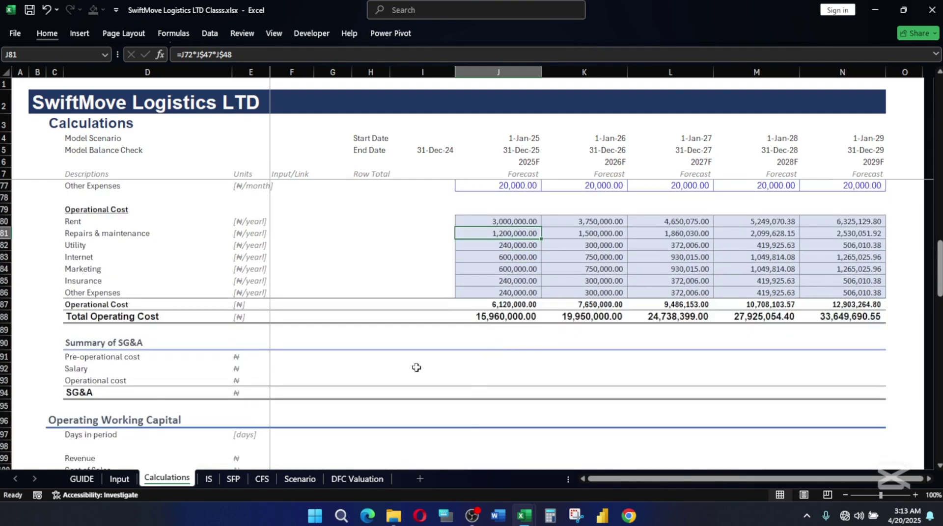
Link the 2025F Pre-operational cost in J91 to Total Pre-operational cost in J70 of the Input sheet
{"action": "left_click", "coordinate": [485, 357]}
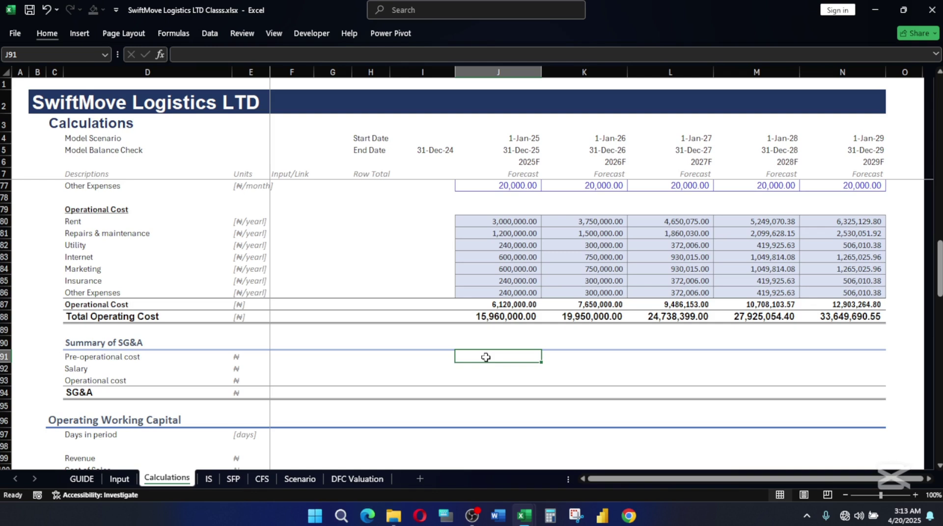
{"action": "type", "text": "="}
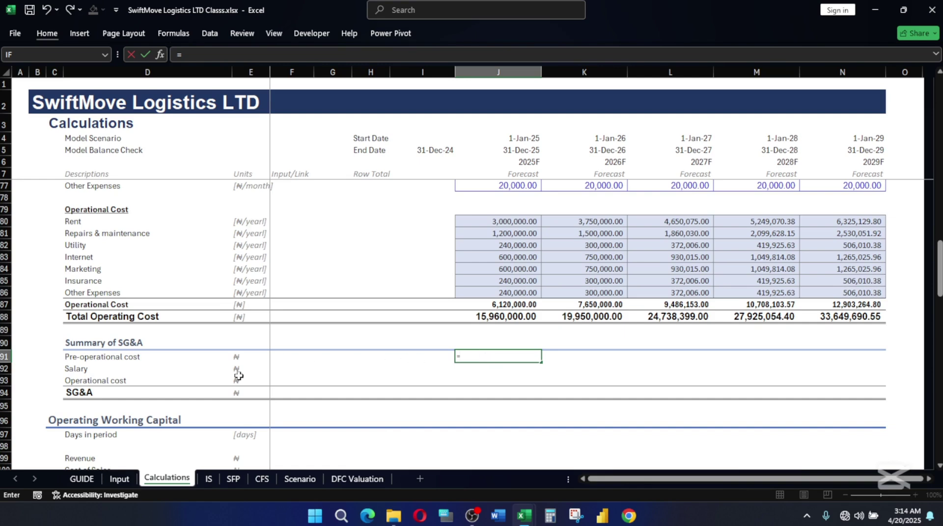
{"action": "left_click", "coordinate": [119, 478]}
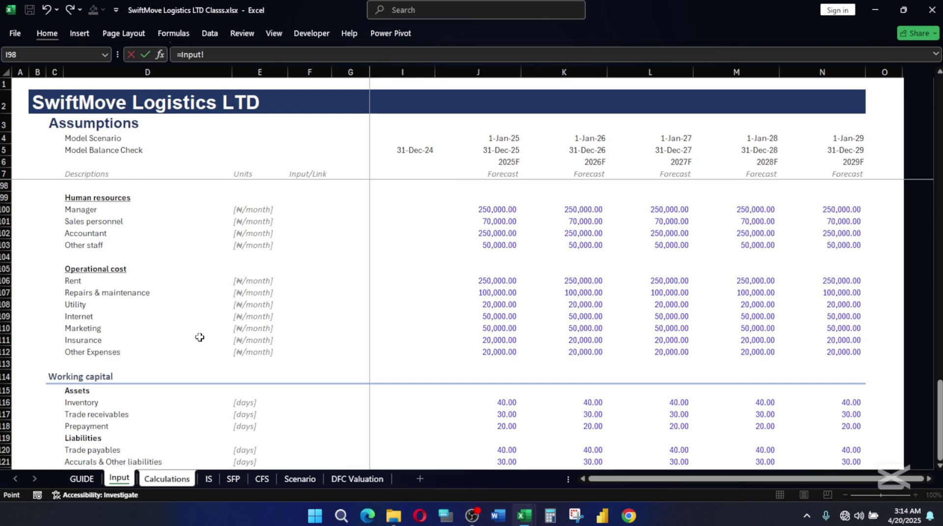
{"action": "scroll", "coordinate": [200, 337], "scroll_direction": "up", "scroll_amount": 8}
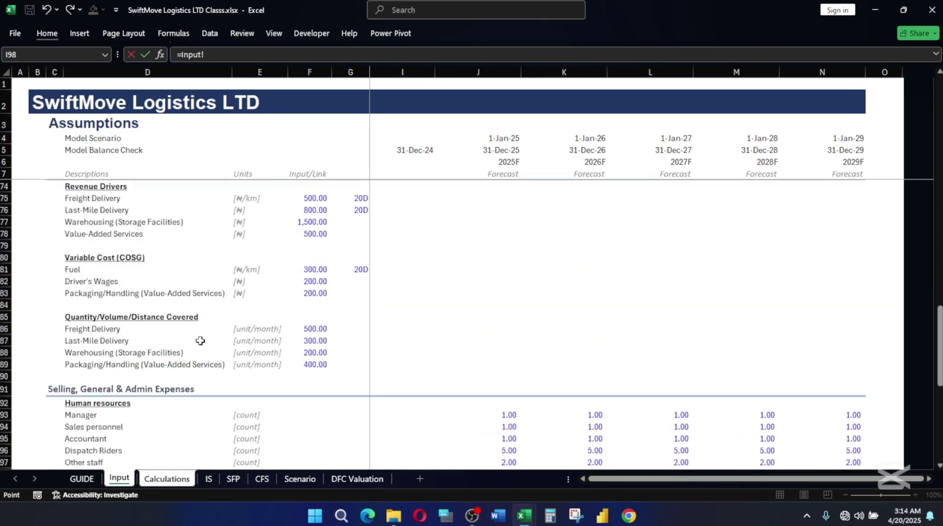
{"action": "scroll", "coordinate": [200, 340], "scroll_direction": "up", "scroll_amount": 5}
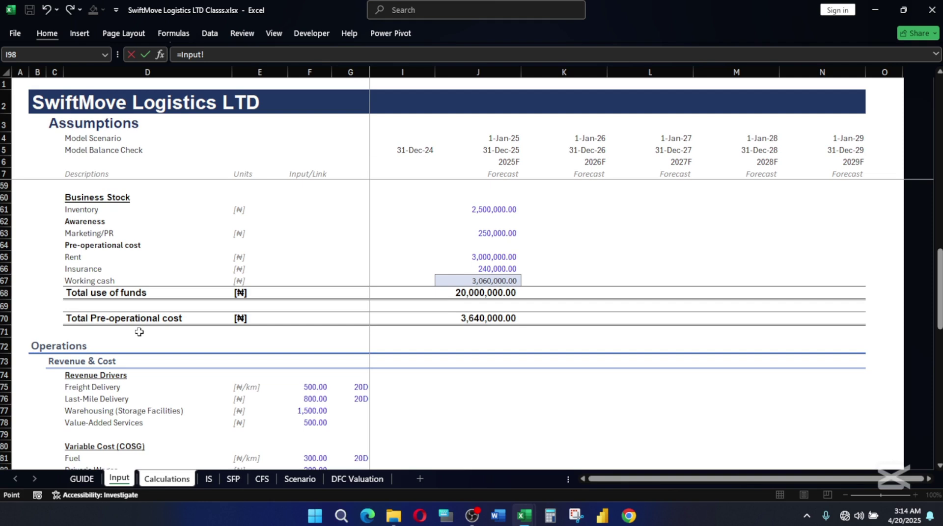
{"action": "left_click", "coordinate": [493, 321]}
{"action": "key", "text": "Return"}
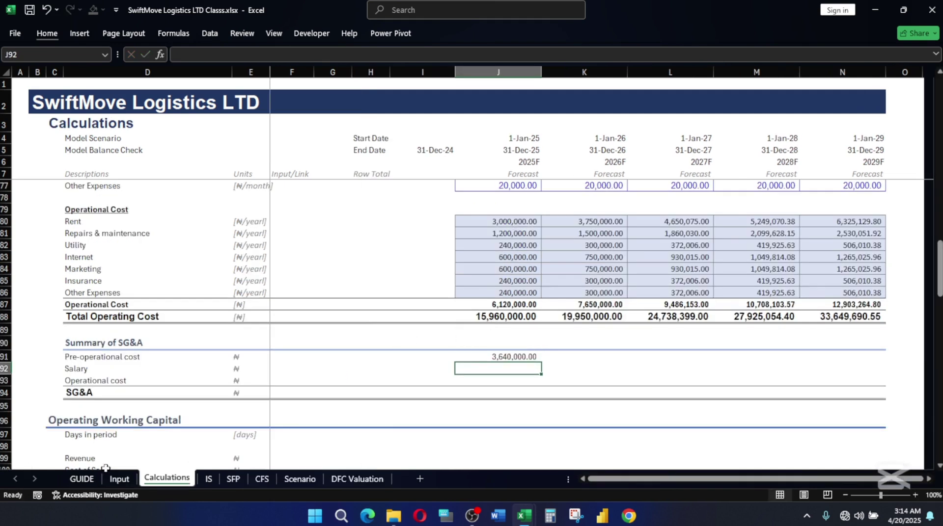
Examine which Use of Funds items feed the Total Pre-operational cost formula in Input J70, including the Rent entry in J65
{"action": "left_click", "coordinate": [119, 479]}
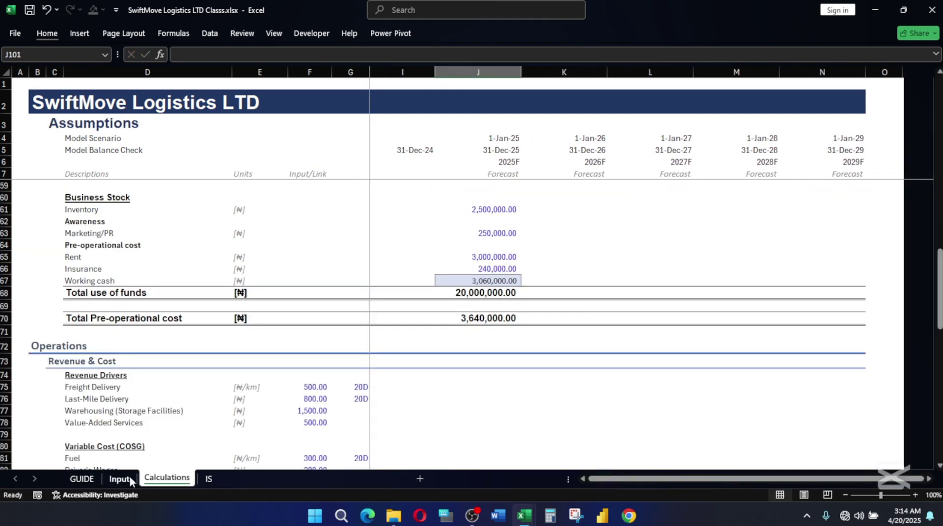
{"action": "double_click", "coordinate": [486, 318]}
{"action": "scroll", "coordinate": [534, 289], "scroll_direction": "up", "scroll_amount": 4}
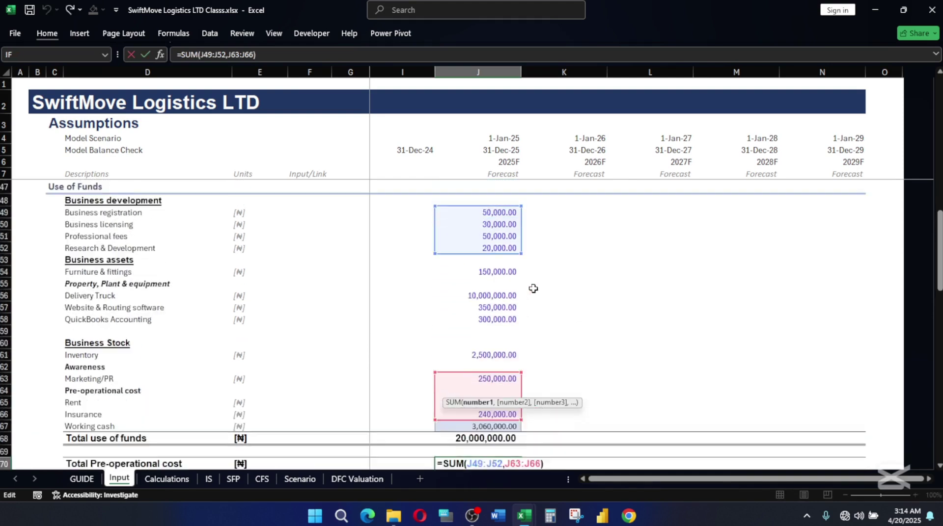
{"action": "scroll", "coordinate": [533, 288], "scroll_direction": "up", "scroll_amount": 1}
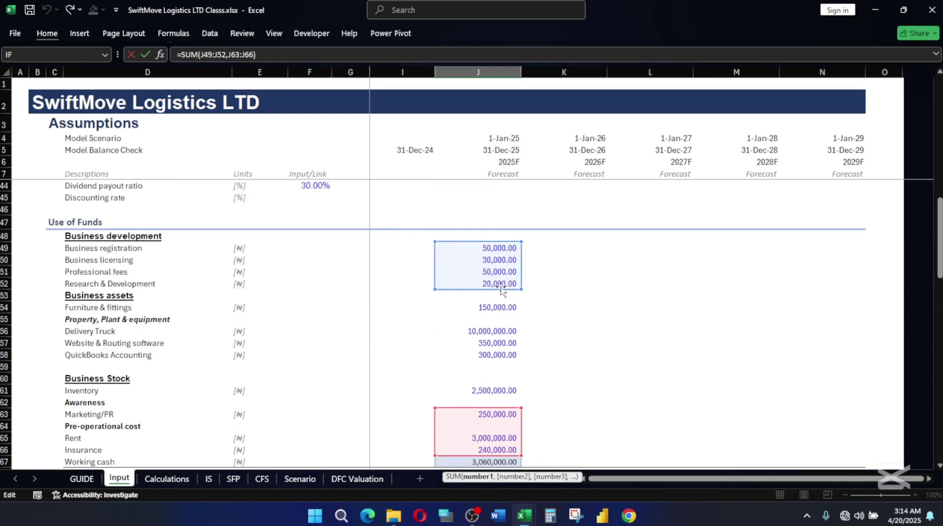
{"action": "scroll", "coordinate": [489, 356], "scroll_direction": "down", "scroll_amount": 1}
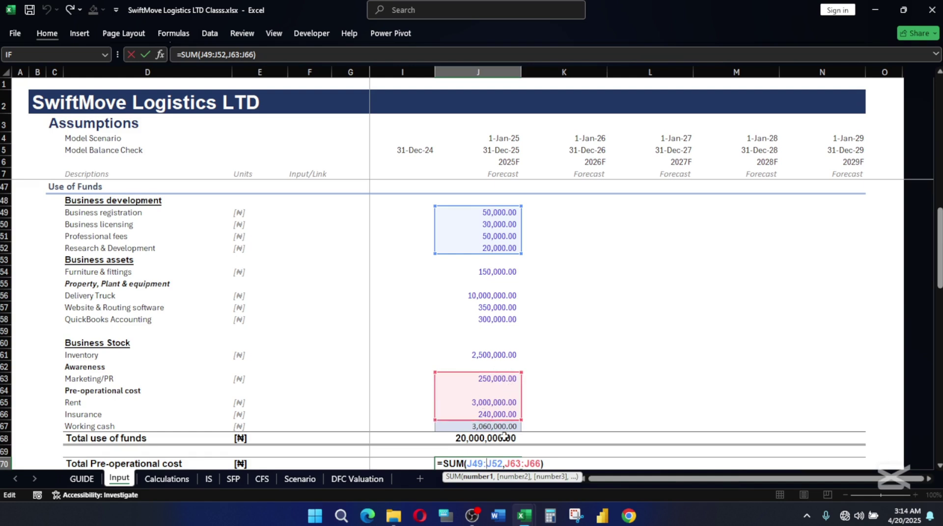
{"action": "key", "text": "Return"}
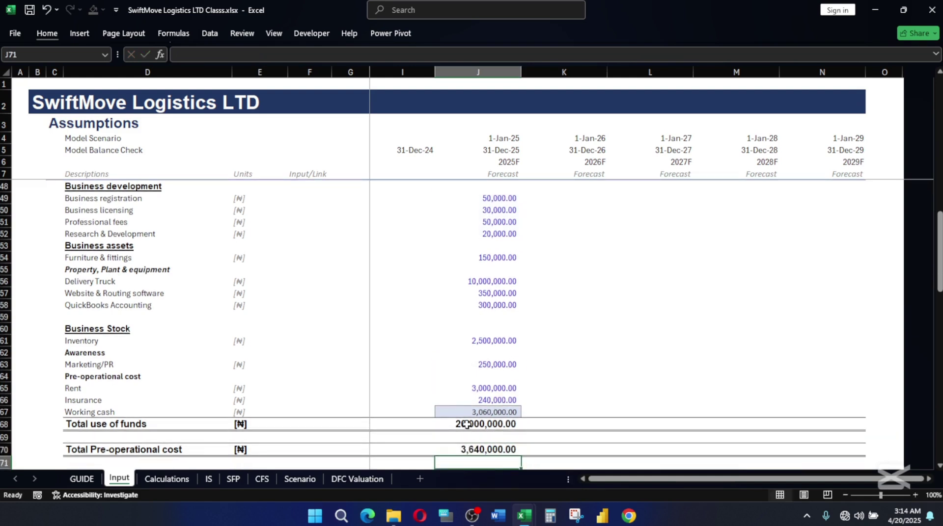
{"action": "left_click", "coordinate": [485, 387]}
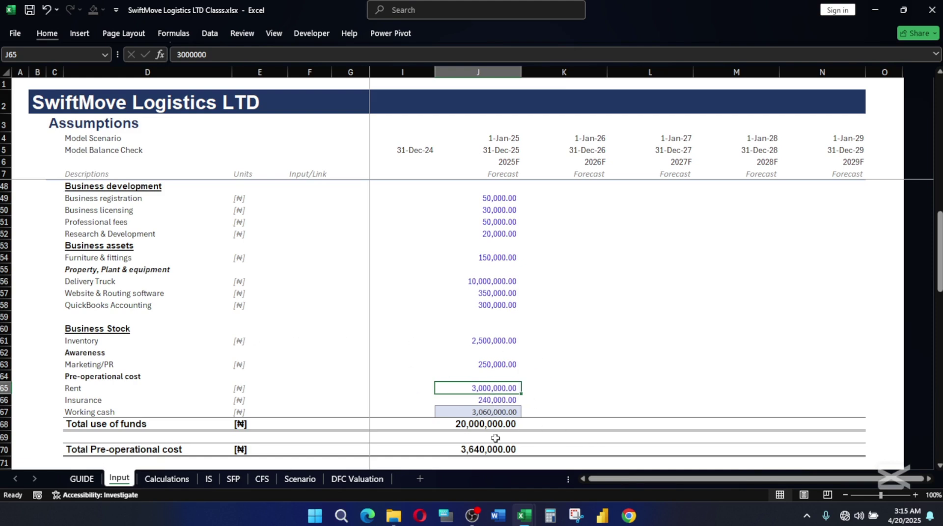
Return to the Calculations sheet and link the 2025F Salary in J92 of the Summary of SG&A to Total Salary in J68
{"action": "scroll", "coordinate": [511, 430], "scroll_direction": "down", "scroll_amount": 1}
{"action": "scroll", "coordinate": [512, 429], "scroll_direction": "down", "scroll_amount": 1}
{"action": "left_click", "coordinate": [487, 376]}
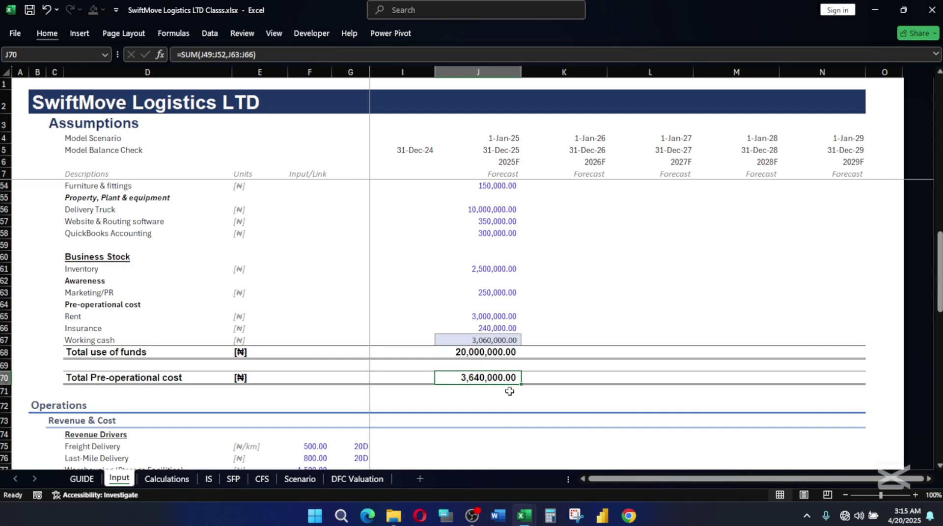
{"action": "left_click", "coordinate": [166, 482]}
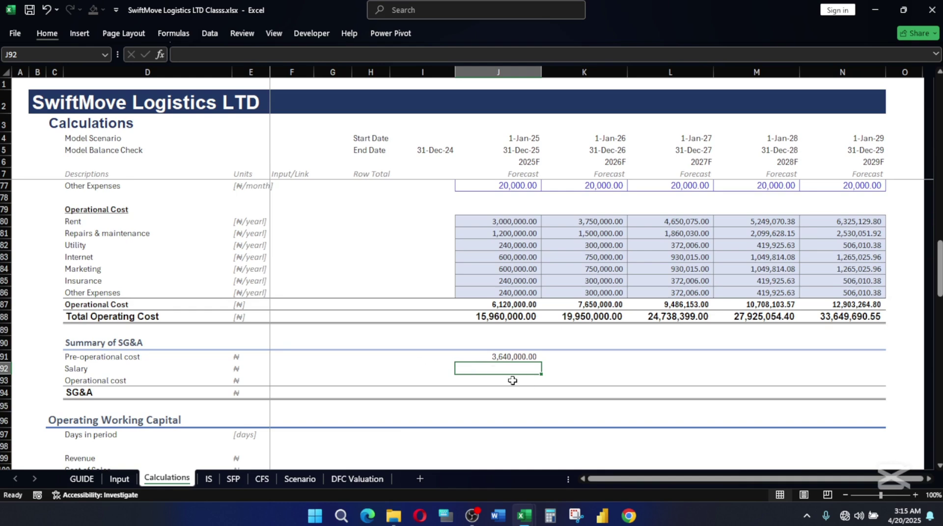
{"action": "type", "text": "="}
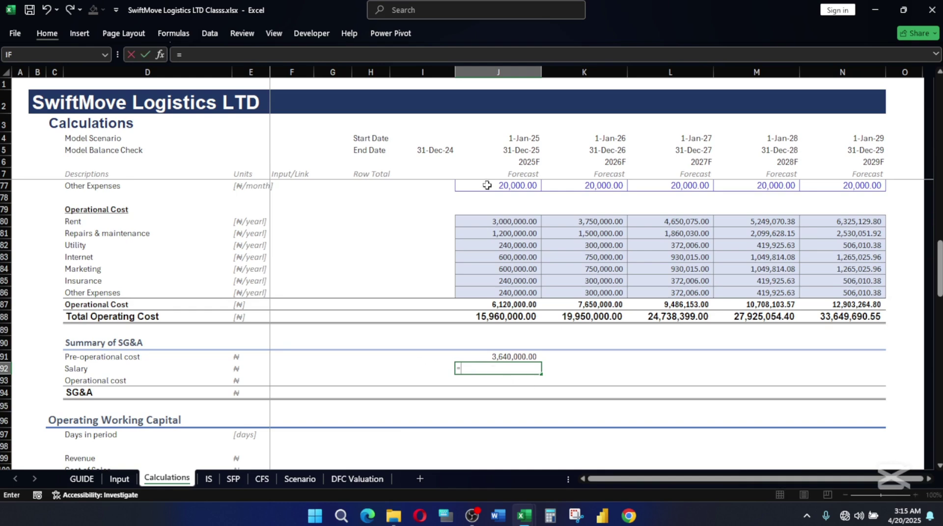
{"action": "scroll", "coordinate": [480, 292], "scroll_direction": "up", "scroll_amount": 5}
{"action": "left_click", "coordinate": [515, 252]}
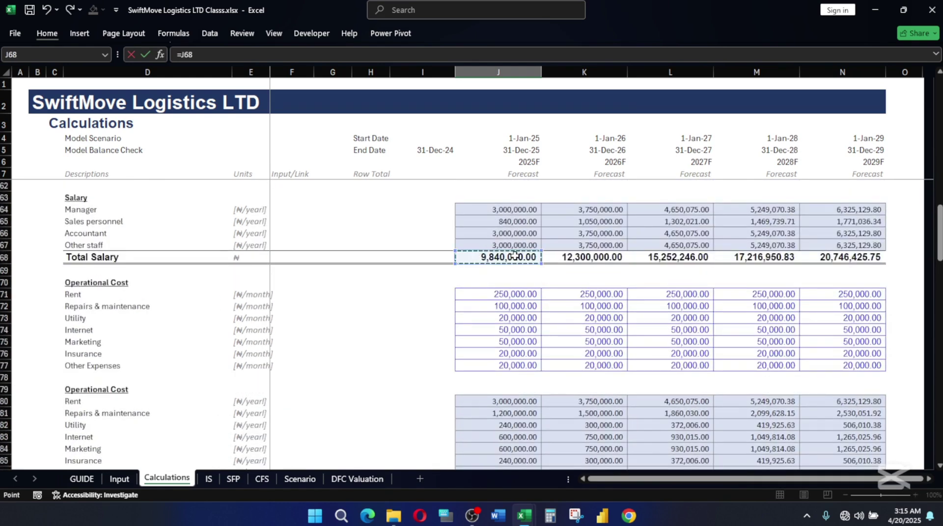
{"action": "key", "text": "Return"}
Link the 2025F Operational cost in J93 to the yearly Operational Cost in J87, and sum J91:J93 for SG&A in J94
{"action": "type", "text": "="}
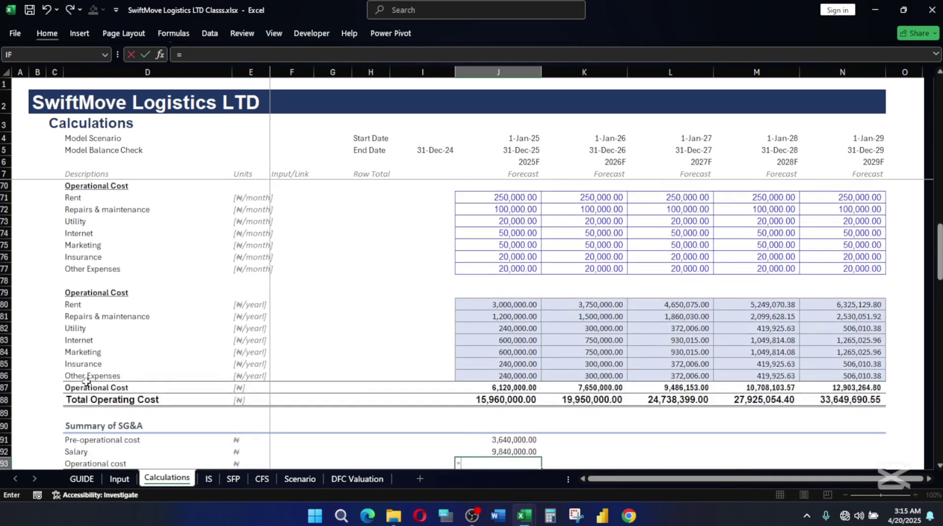
{"action": "left_click", "coordinate": [498, 387]}
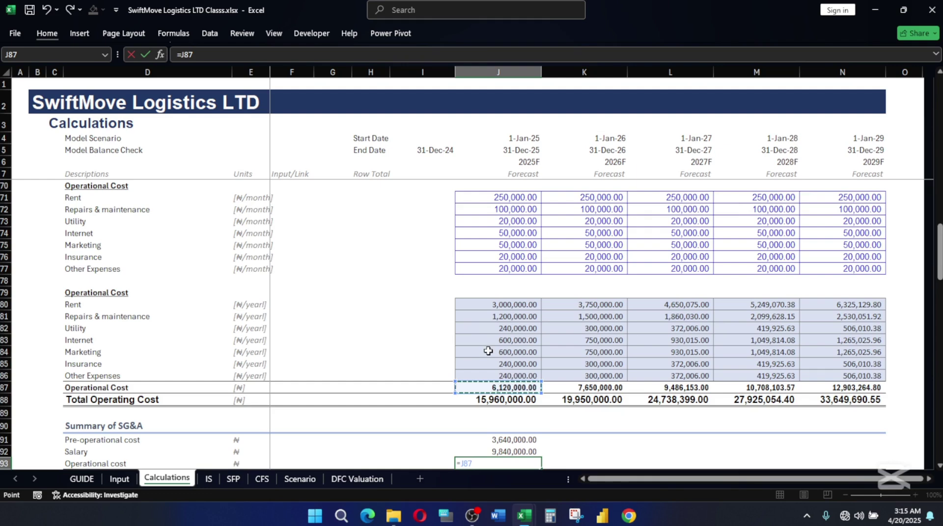
{"action": "key", "text": "Return"}
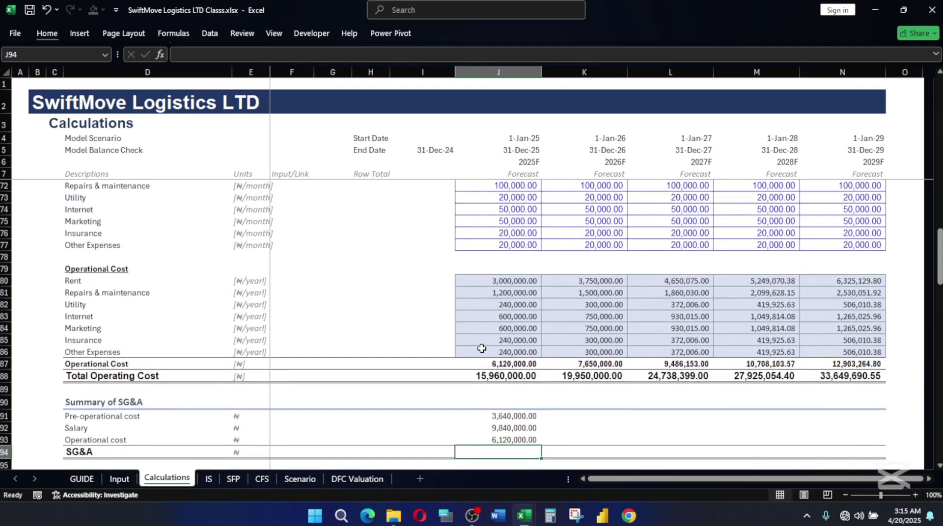
{"action": "key", "text": "alt+equal"}
{"action": "key", "text": "Return"}
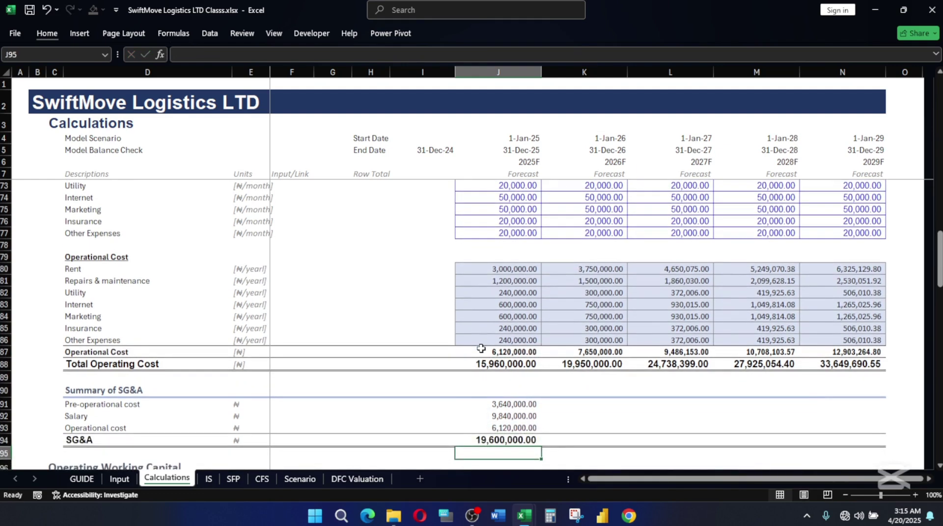
Fill the 2025F Summary of SG&A formulas in J91:J94 across to 2029F in column N
{"action": "key", "text": "Up"}
{"action": "key", "text": "shift+Up"}
{"action": "key", "text": "shift+Up"}
{"action": "key", "text": "shift+Up"}
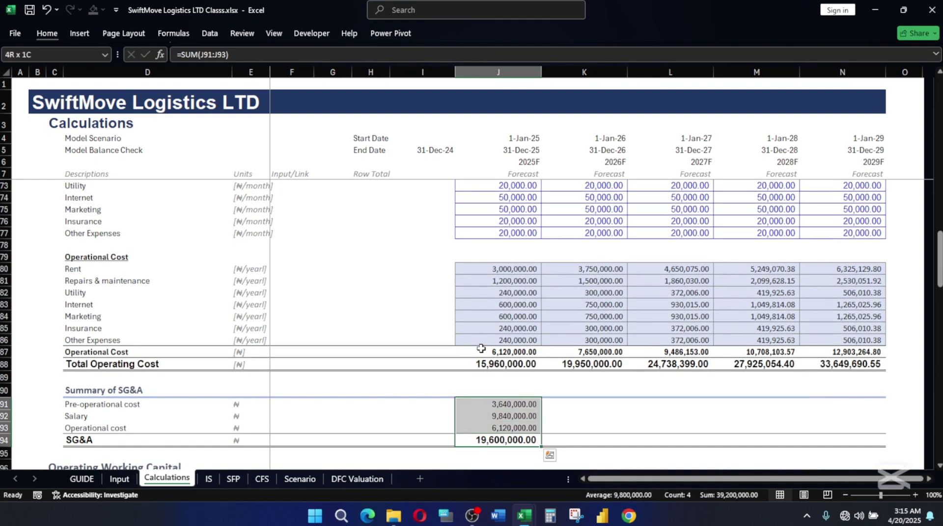
{"action": "key", "text": "shift+Right"}
{"action": "key", "text": "shift+Right"}
{"action": "key", "text": "shift+Right"}
{"action": "key", "text": "shift+Right"}
{"action": "key", "text": "ctrl+r"}
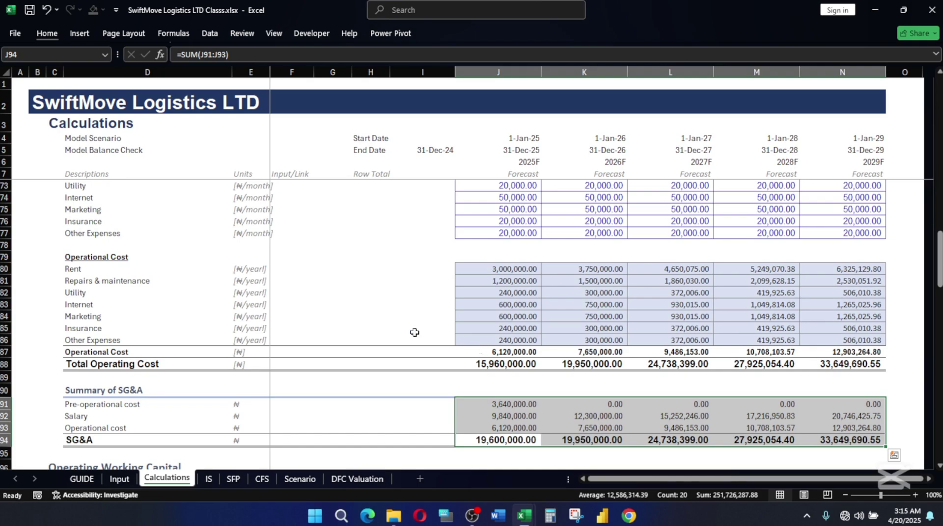
Review the filled Summary of SG&A against the Operational Cost rows above and the empty Operating Working Capital section below
{"action": "scroll", "coordinate": [756, 389], "scroll_direction": "down", "scroll_amount": 2}
{"action": "left_click", "coordinate": [577, 350]}
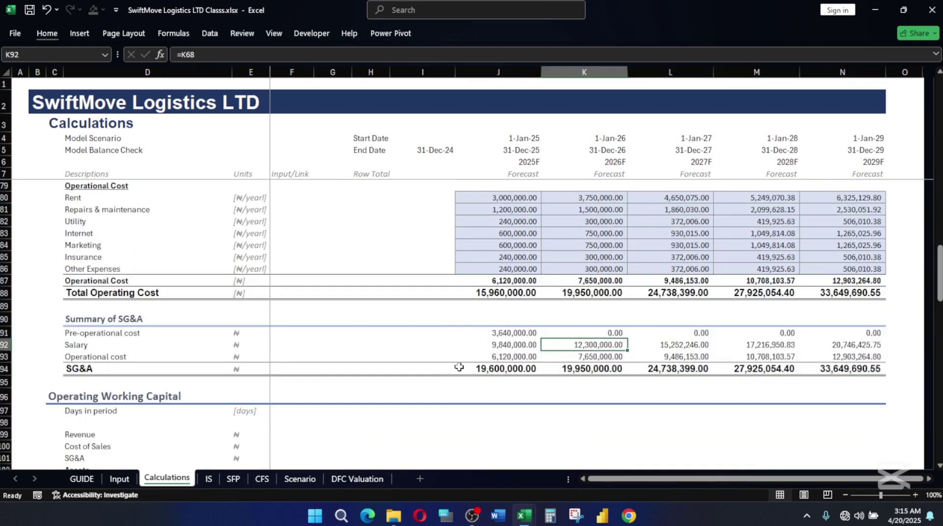
{"action": "scroll", "coordinate": [540, 367], "scroll_direction": "down", "scroll_amount": 2}
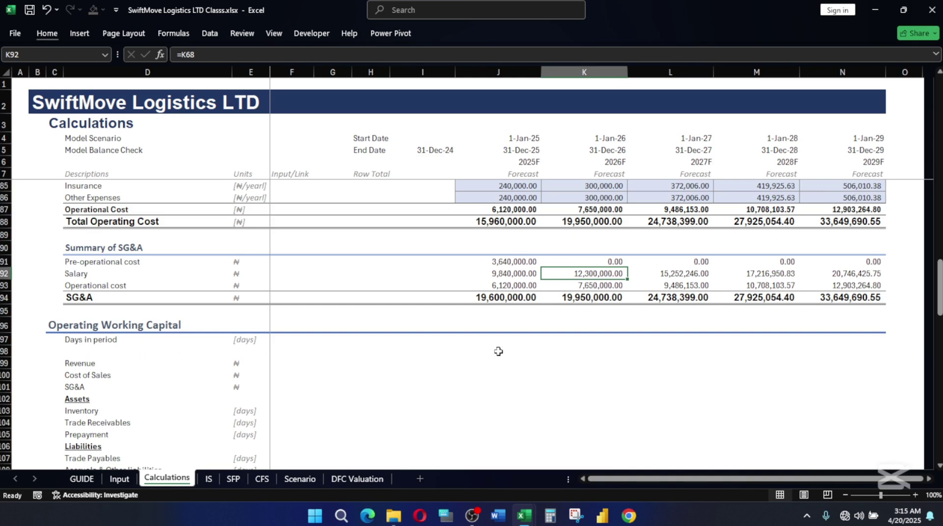
{"action": "scroll", "coordinate": [501, 379], "scroll_direction": "up", "scroll_amount": 5}
{"action": "scroll", "coordinate": [503, 380], "scroll_direction": "down", "scroll_amount": 4}
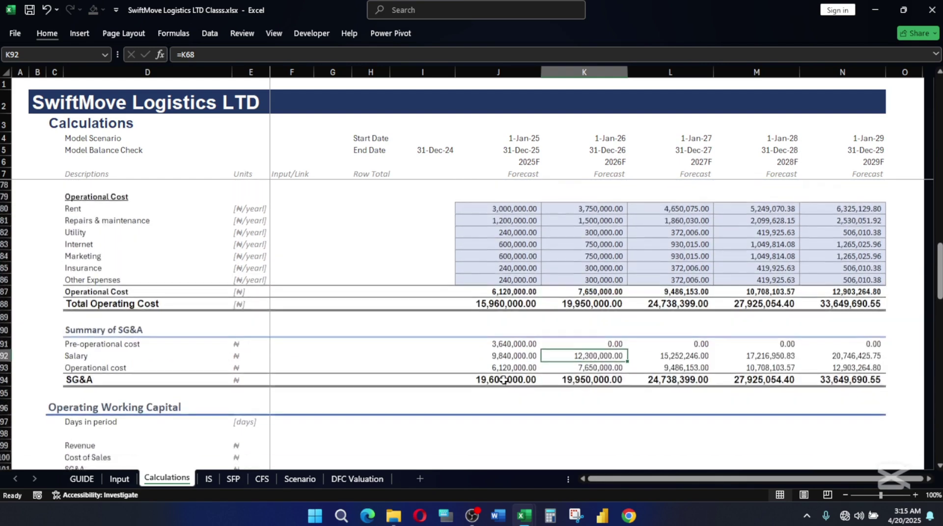
{"action": "scroll", "coordinate": [504, 379], "scroll_direction": "down", "scroll_amount": 1}
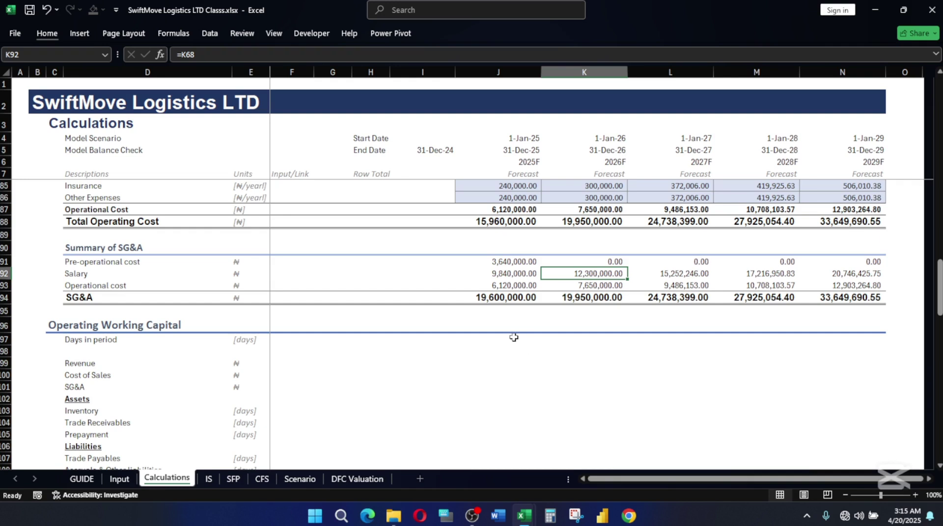
{"action": "scroll", "coordinate": [508, 346], "scroll_direction": "up", "scroll_amount": 1}
Calculate the 2025F Days in period in J97 by subtracting the previous period's end date from the current one, =J5-I5
{"action": "left_click", "coordinate": [503, 376]}
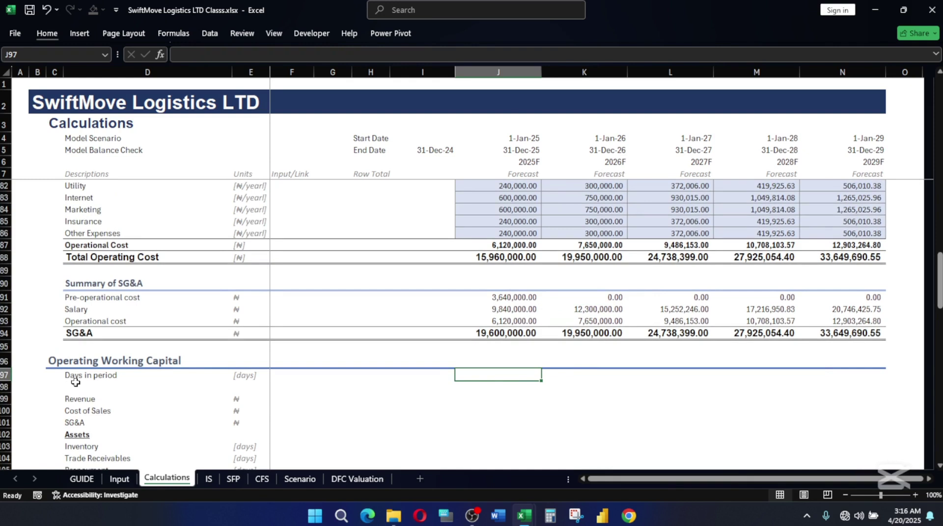
{"action": "type", "text": "="}
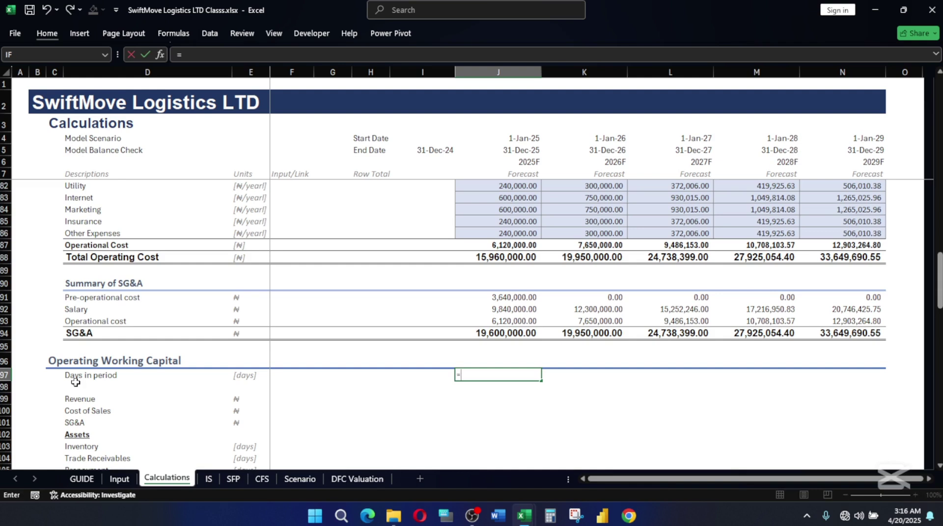
{"action": "left_click", "coordinate": [525, 148]}
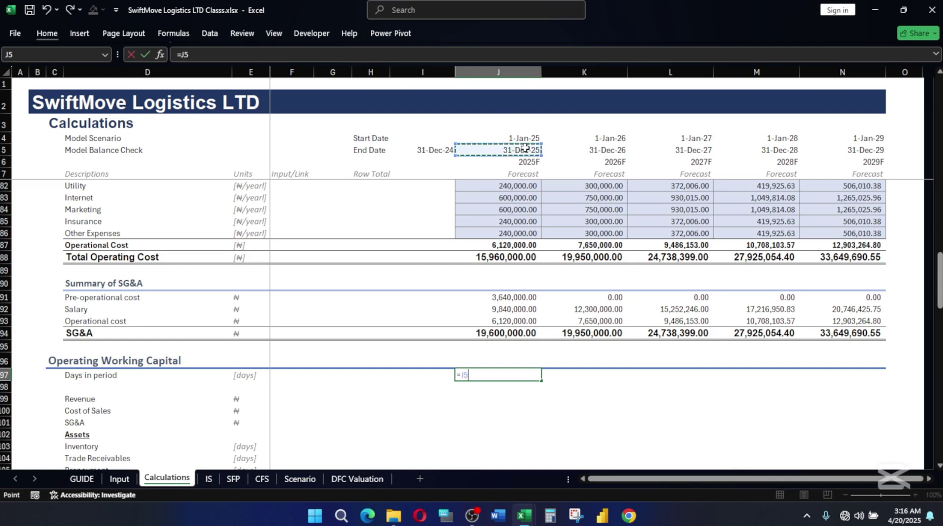
{"action": "type", "text": "-"}
{"action": "left_click", "coordinate": [424, 150]}
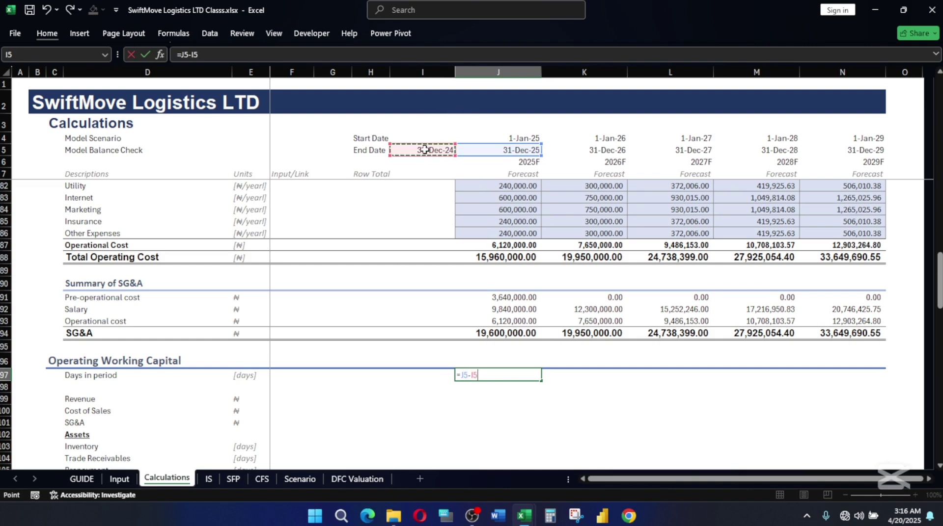
{"action": "key", "text": "Return"}
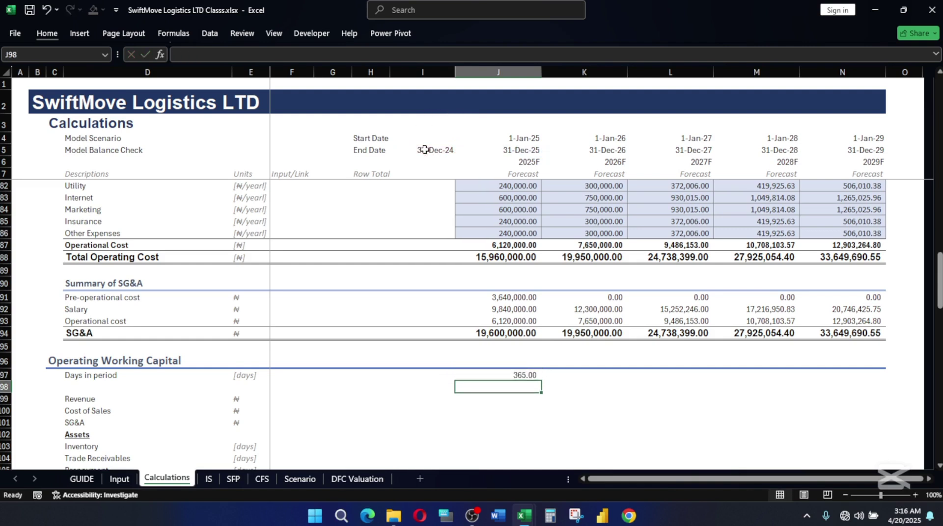
Fill the Days in period formula from J97 across to 2029F in N97
{"action": "key", "text": "Up"}
{"action": "key", "text": "shift+Right"}
{"action": "key", "text": "shift+Right"}
{"action": "key", "text": "shift+Right"}
{"action": "key", "text": "shift+Right"}
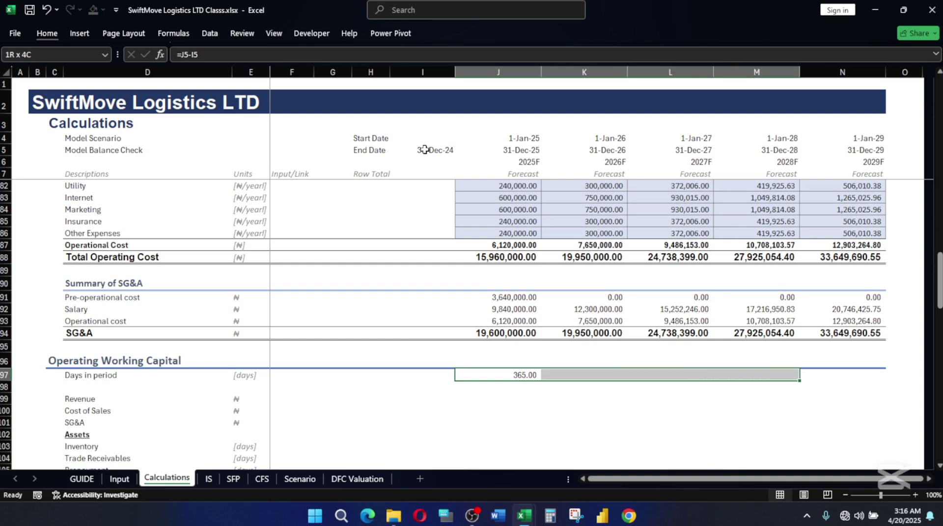
{"action": "key", "text": "ctrl+r"}
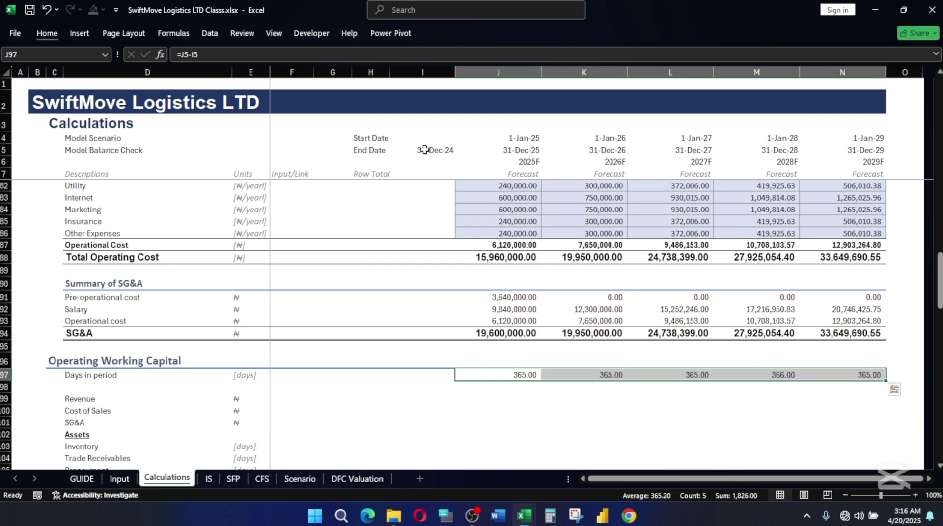
Apply the Linked Cell style to the Days in period values in J97:N97
{"action": "key", "text": "alt"}
{"action": "key", "text": "h"}
{"action": "key", "text": "j"}
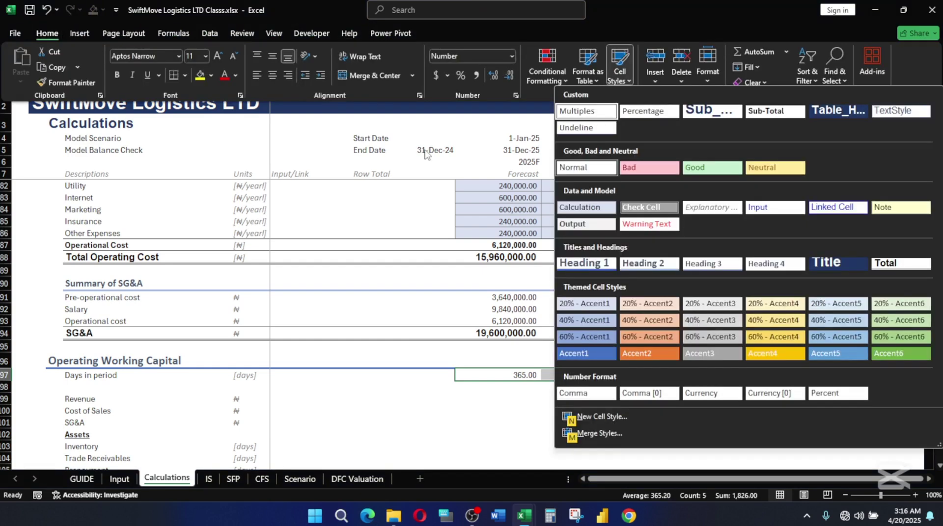
{"action": "left_click", "coordinate": [838, 207]}
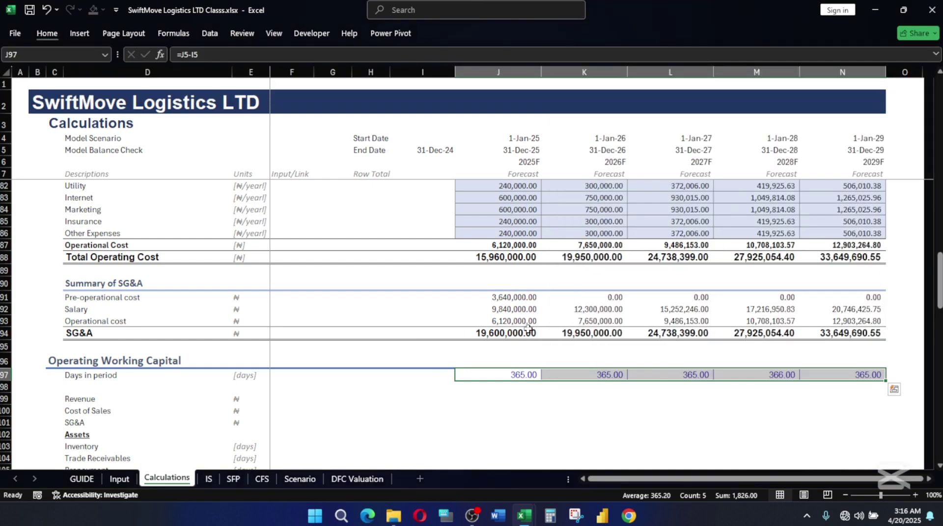
Apply the Linked Cell style to the Pre-operational cost, Salary and Operational cost rows of the Summary of SG&A, J91:N93
{"action": "left_click", "coordinate": [566, 398]}
{"action": "scroll", "coordinate": [530, 373], "scroll_direction": "down", "scroll_amount": 1}
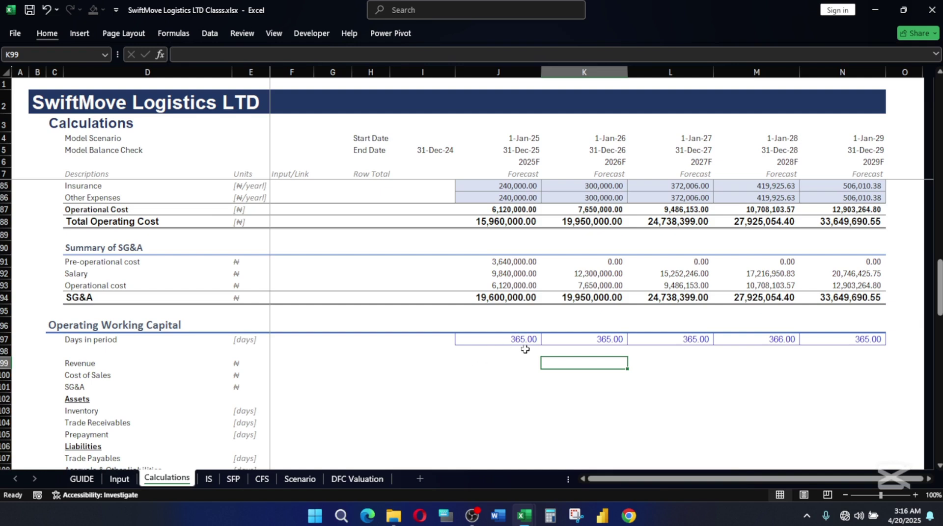
{"action": "left_click", "coordinate": [505, 383]}
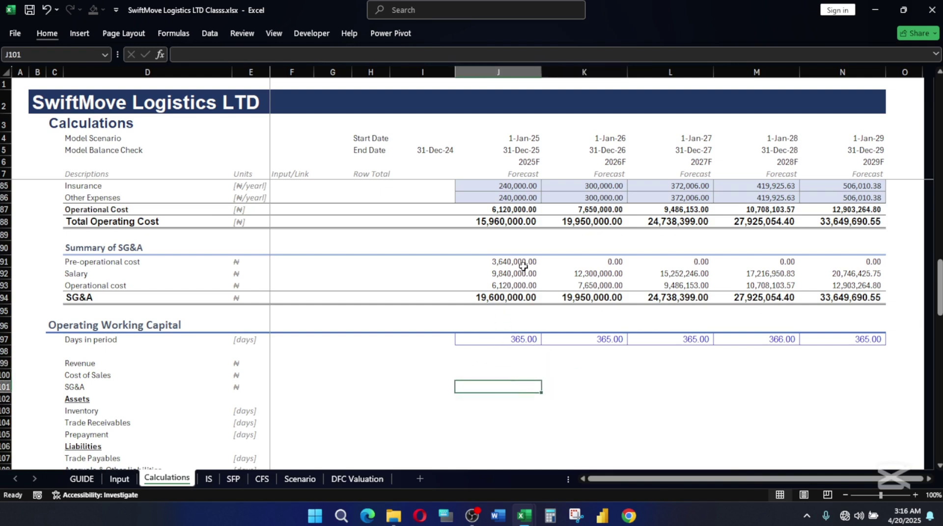
{"action": "left_click_drag", "start_coordinate": [489, 262], "coordinate": [845, 285]}
{"action": "key", "text": "alt"}
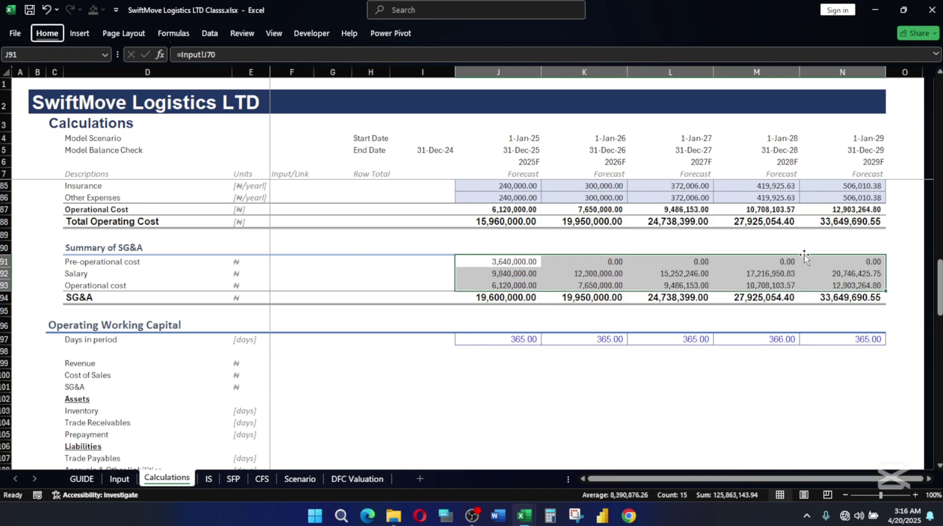
{"action": "key", "text": "h"}
{"action": "key", "text": "j"}
{"action": "left_click", "coordinate": [862, 206]}
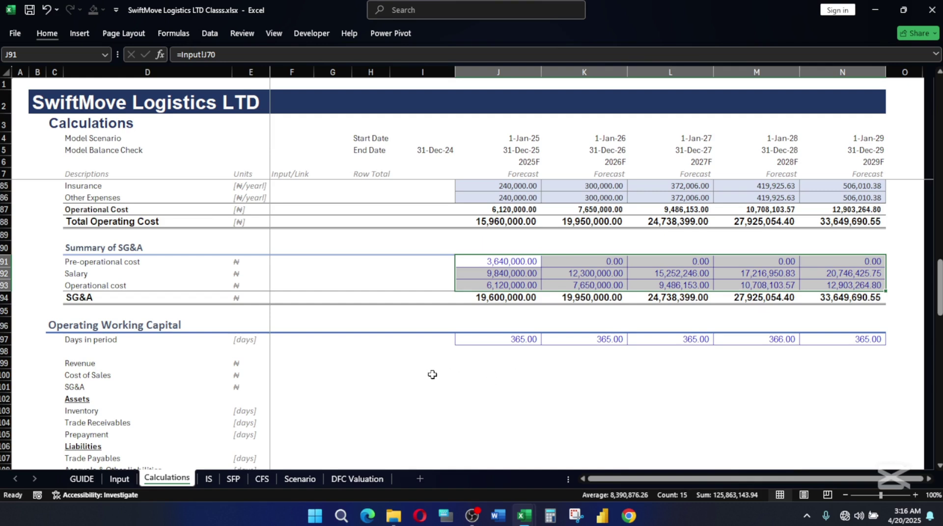
Link the 2025F Revenue in J99 of Operating Working Capital to Total Revenue in J38
{"action": "left_click", "coordinate": [501, 365]}
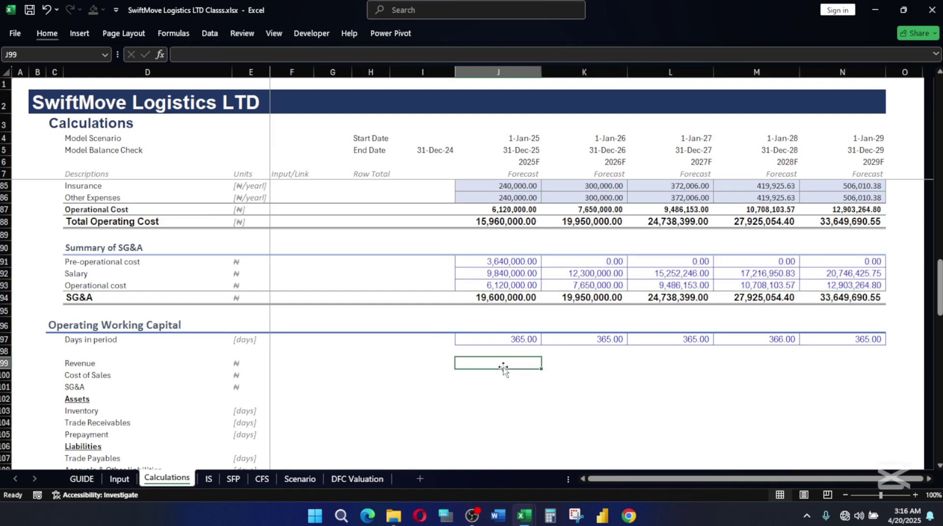
{"action": "type", "text": "="}
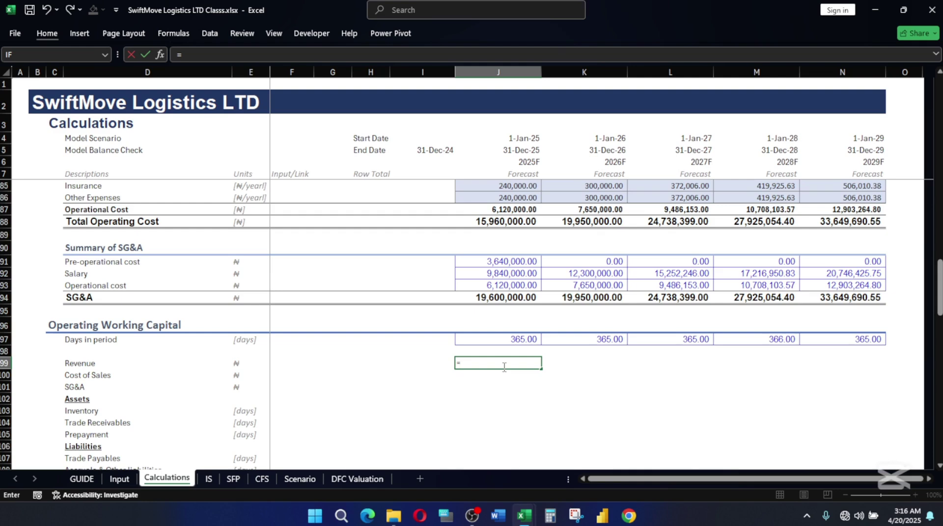
{"action": "scroll", "coordinate": [557, 347], "scroll_direction": "up", "scroll_amount": 20}
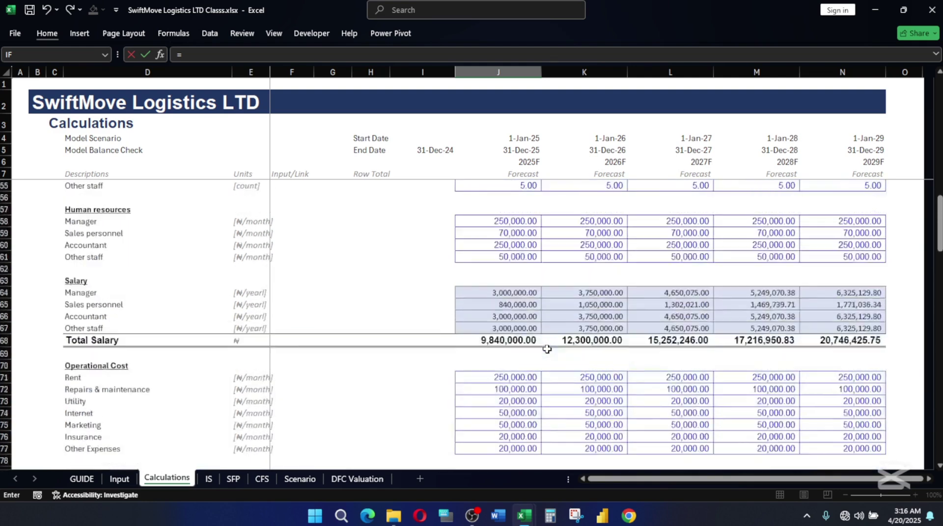
{"action": "scroll", "coordinate": [546, 349], "scroll_direction": "up", "scroll_amount": 3}
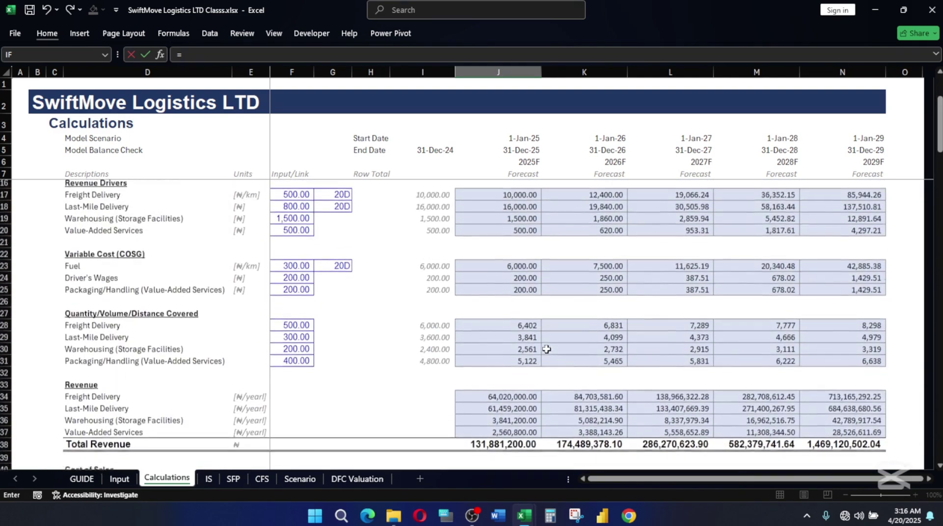
{"action": "scroll", "coordinate": [546, 349], "scroll_direction": "up", "scroll_amount": 1}
{"action": "scroll", "coordinate": [534, 385], "scroll_direction": "down", "scroll_amount": 3}
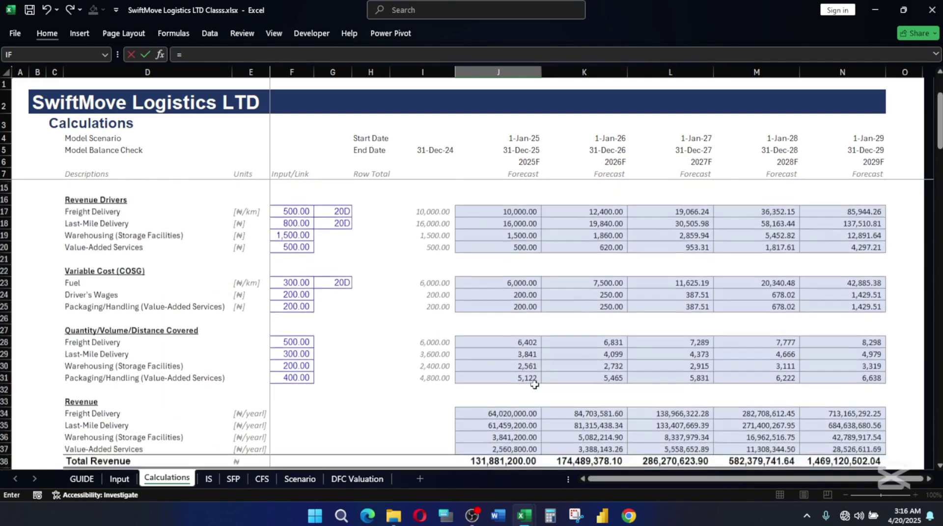
{"action": "left_click", "coordinate": [508, 377]}
{"action": "key", "text": "Return"}
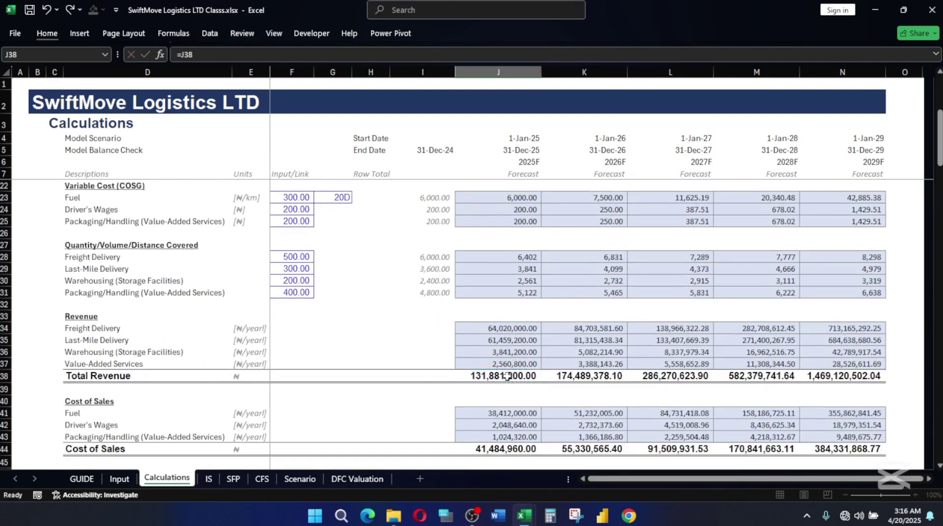
Link the 2025F Cost of Sales in J100 of Operating Working Capital to the Cost of Sales total in J44
{"action": "type", "text": "="}
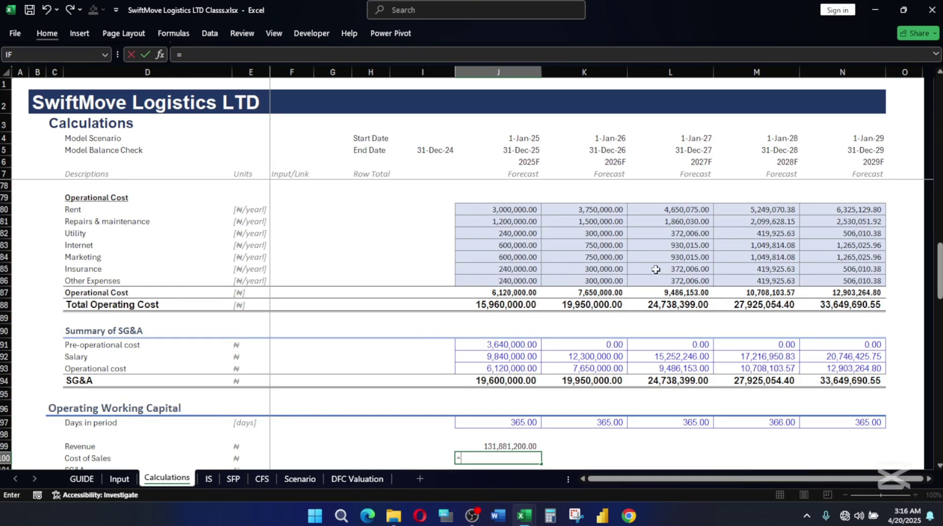
{"action": "scroll", "coordinate": [656, 270], "scroll_direction": "up", "scroll_amount": 15}
{"action": "scroll", "coordinate": [639, 280], "scroll_direction": "up", "scroll_amount": 3}
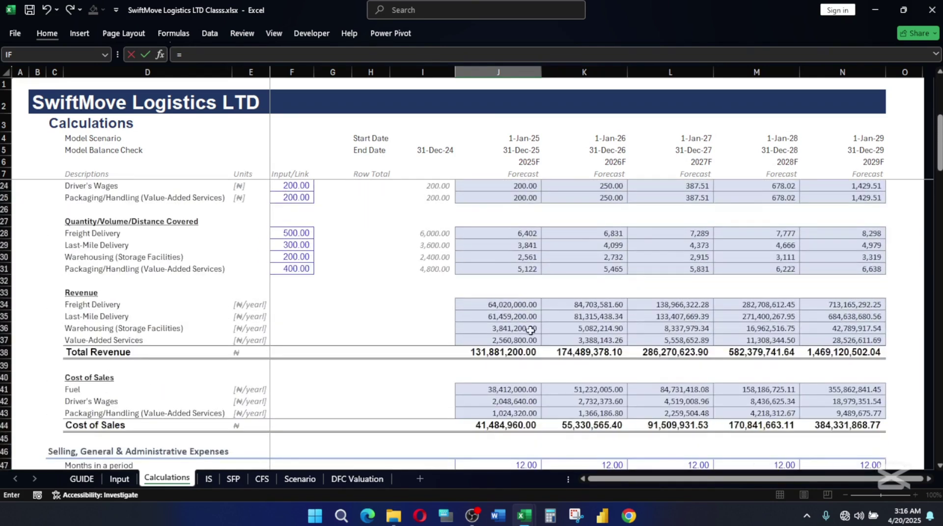
{"action": "left_click", "coordinate": [511, 425]}
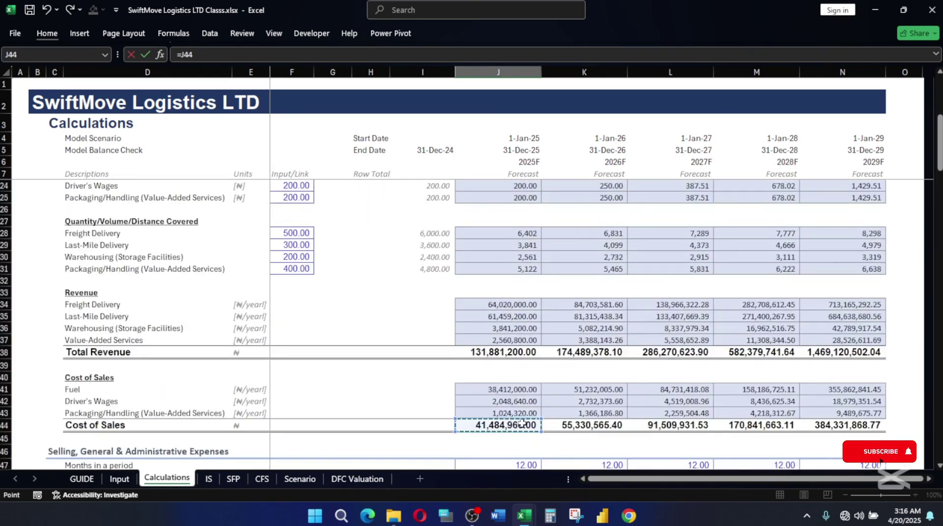
{"action": "key", "text": "Return"}
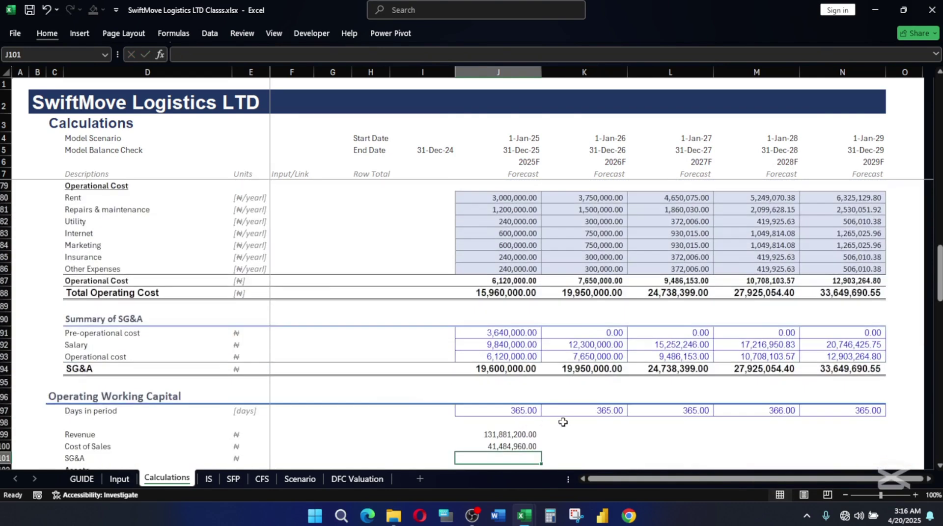
Link the 2025F SG&A in J101 of Operating Working Capital to the SG&A total in J94
{"action": "scroll", "coordinate": [558, 425], "scroll_direction": "down", "scroll_amount": 2}
{"action": "type", "text": "="}
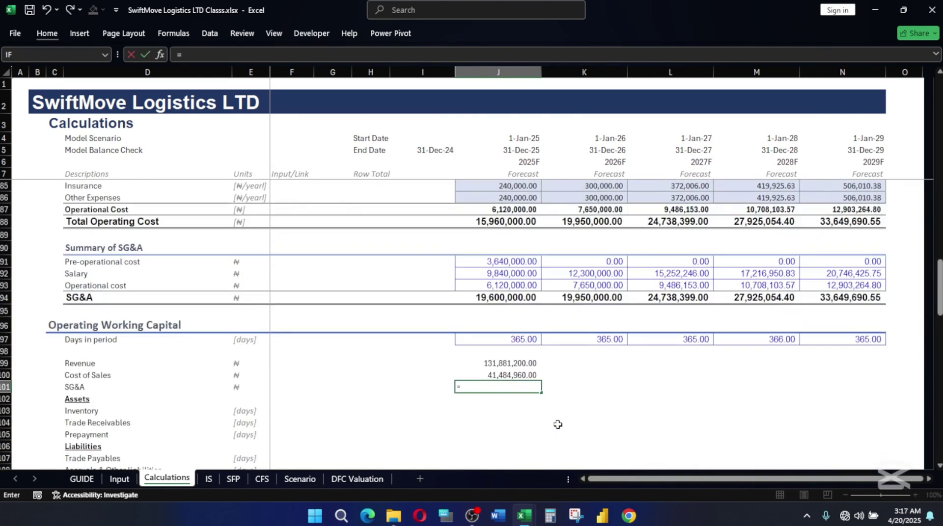
{"action": "left_click", "coordinate": [510, 295]}
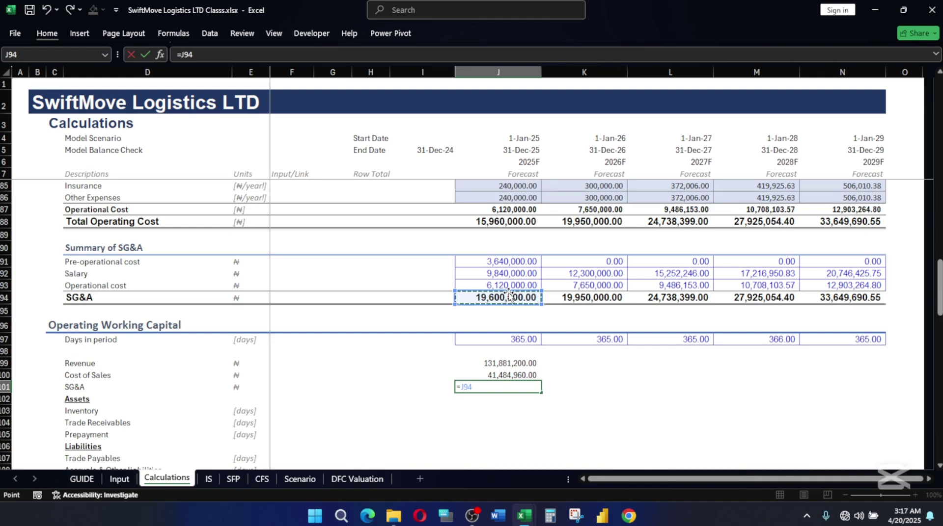
{"action": "key", "text": "Return"}
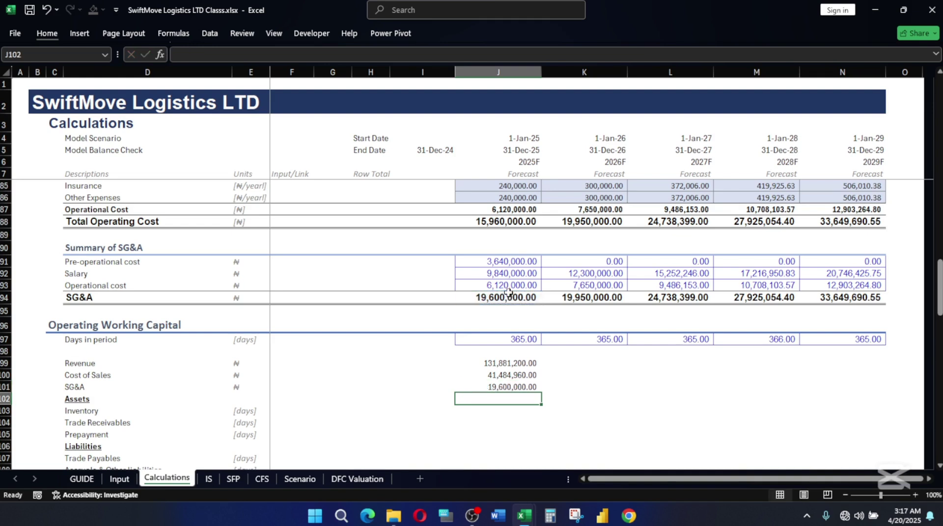
Fill the Revenue, Cost of Sales and SG&A links in J99:J101 across to 2029F in column N
{"action": "key", "text": "Up"}
{"action": "key", "text": "shift+Up"}
{"action": "key", "text": "shift+Up"}
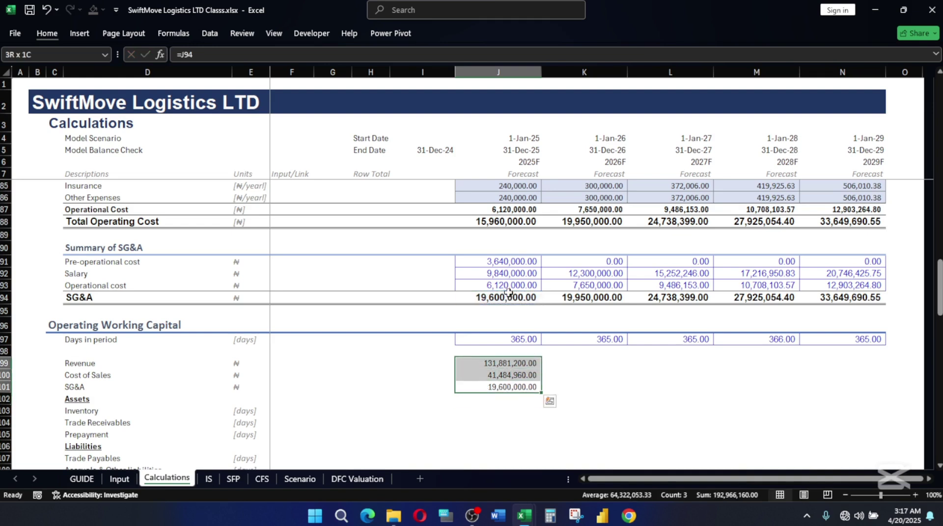
{"action": "key", "text": "shift+Right"}
{"action": "key", "text": "shift+Right"}
{"action": "key", "text": "shift+Right"}
{"action": "key", "text": "shift+Right"}
{"action": "key", "text": "ctrl+r"}
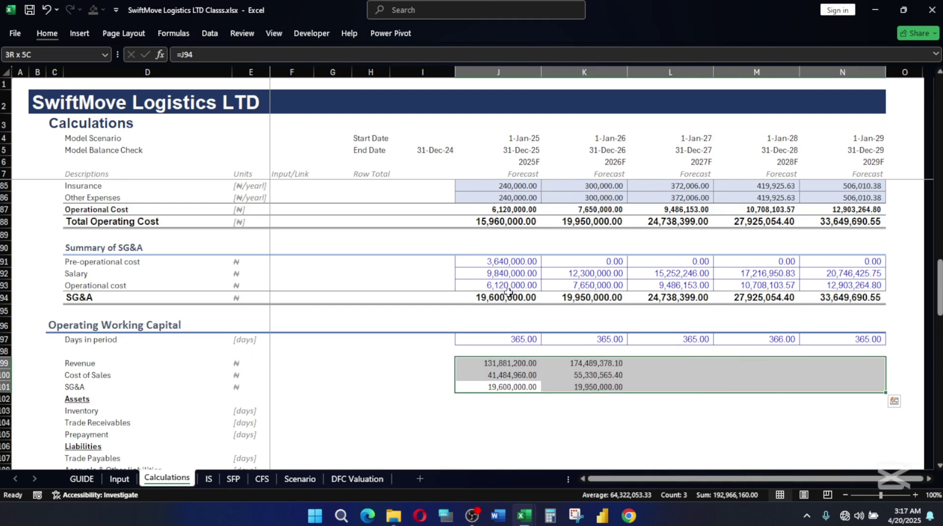
Apply the Linked Cell style to the Revenue, Cost of Sales and SG&A rows in J99:N101
{"action": "key", "text": "alt"}
{"action": "key", "text": "h"}
{"action": "key", "text": "j"}
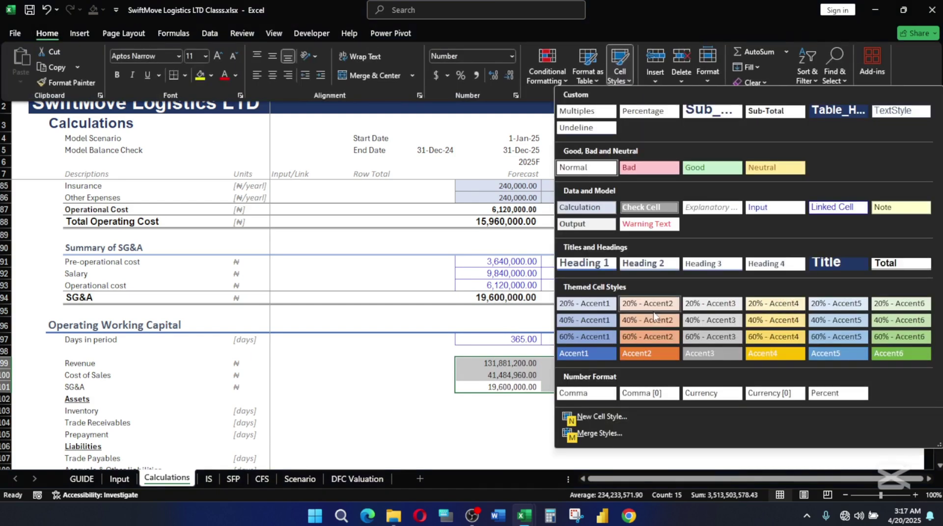
{"action": "left_click", "coordinate": [844, 212]}
Link the 2025F Inventory days in J103 to the working capital Inventory days in J116 of the Input sheet
{"action": "left_click", "coordinate": [496, 410]}
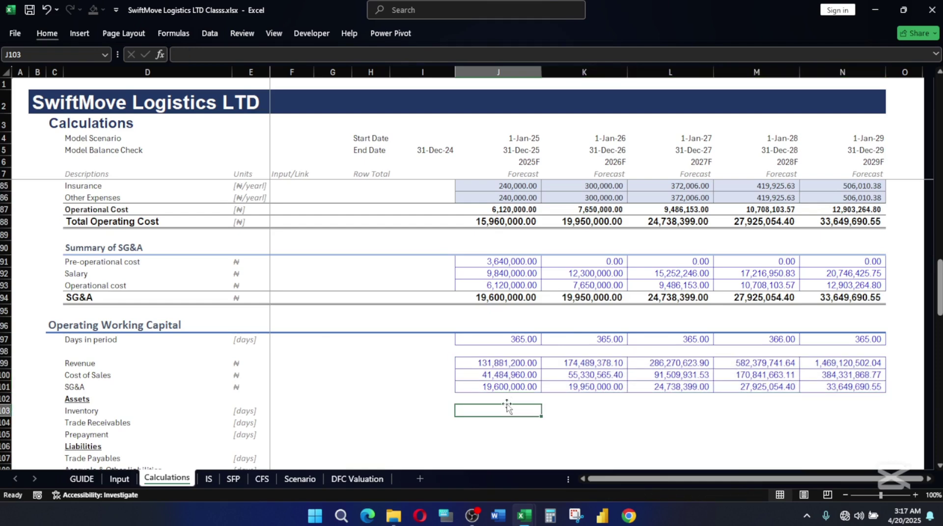
{"action": "scroll", "coordinate": [520, 398], "scroll_direction": "down", "scroll_amount": 2}
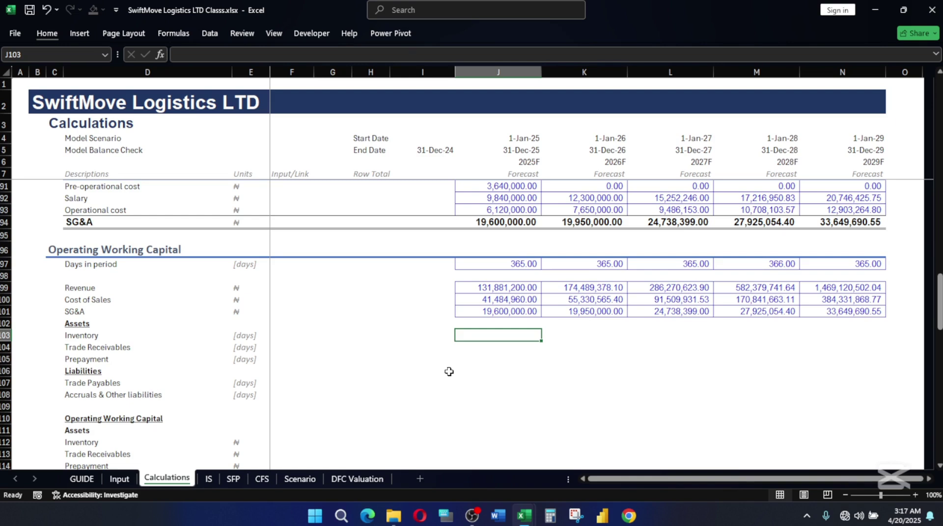
{"action": "type", "text": "="}
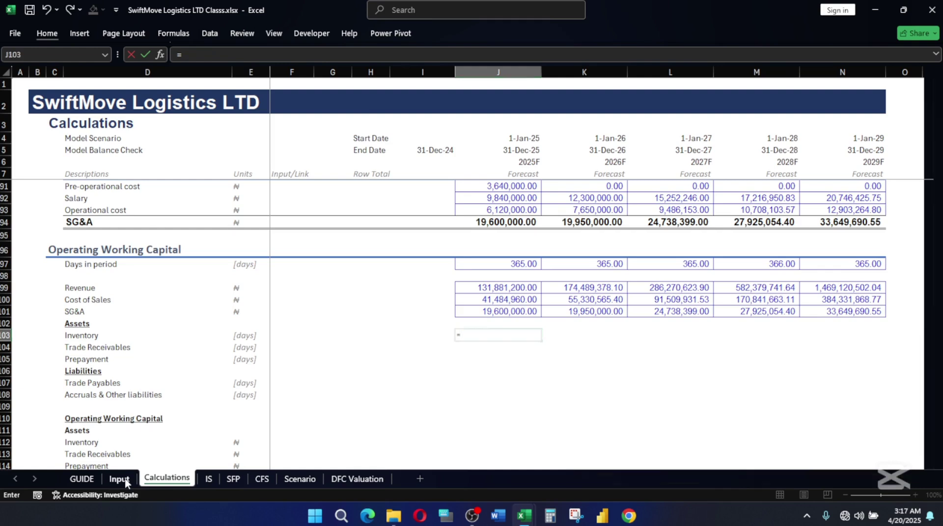
{"action": "left_click", "coordinate": [118, 479]}
{"action": "scroll", "coordinate": [505, 421], "scroll_direction": "down", "scroll_amount": 11}
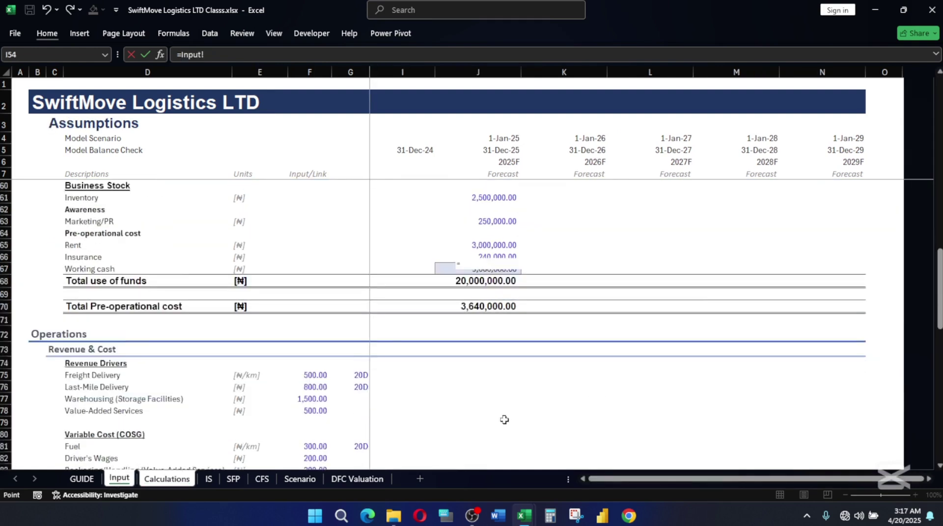
{"action": "scroll", "coordinate": [533, 388], "scroll_direction": "down", "scroll_amount": 12}
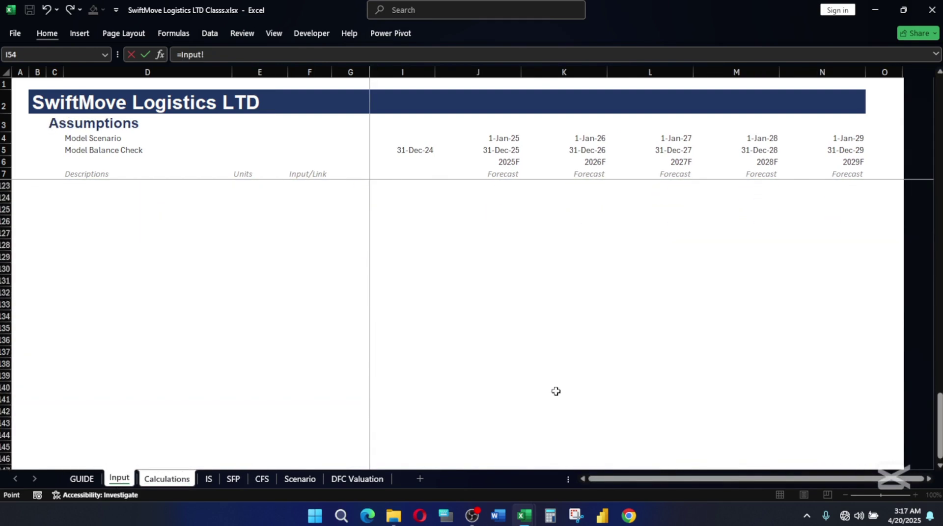
{"action": "scroll", "coordinate": [554, 390], "scroll_direction": "up", "scroll_amount": 5}
{"action": "left_click", "coordinate": [504, 246]}
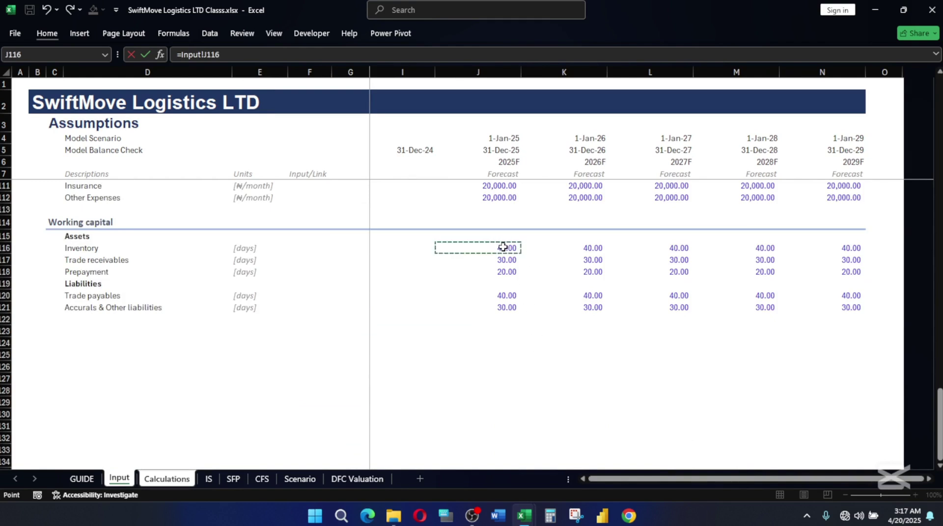
{"action": "key", "text": "Return"}
Fill the Inventory days link in J103 down through Accruals & Other liabilities in J108
{"action": "key", "text": "Up"}
{"action": "key", "text": "shift+Down"}
{"action": "key", "text": "shift+Down"}
{"action": "key", "text": "shift+Down"}
{"action": "key", "text": "shift+Down"}
{"action": "key", "text": "shift+Down"}
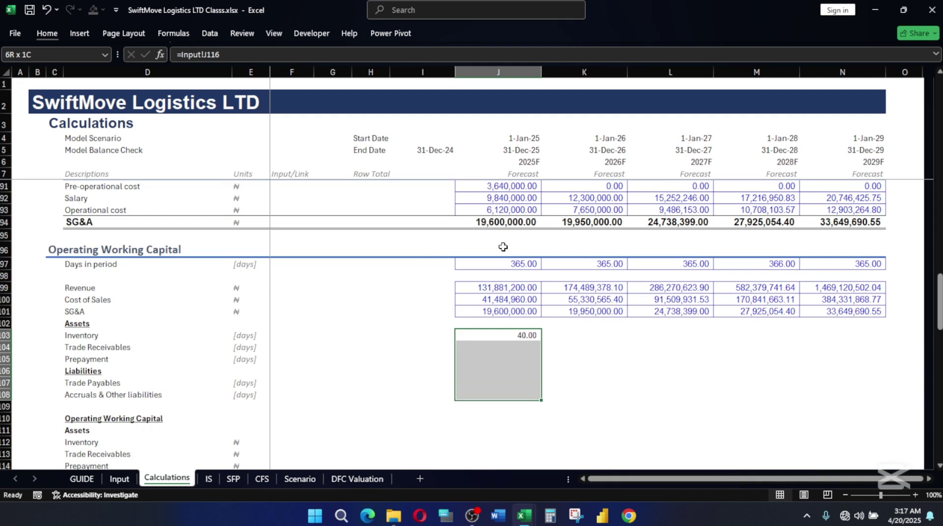
{"action": "key", "text": "ctrl+d"}
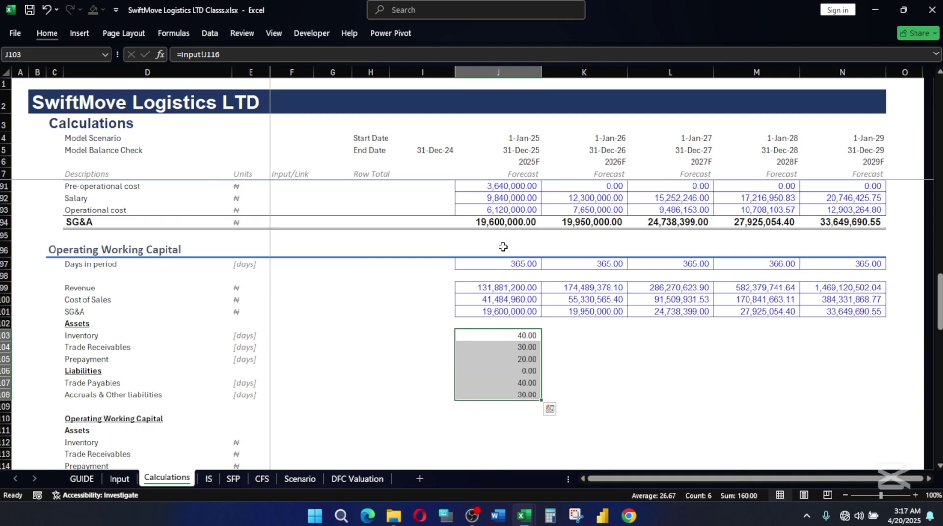
Clear the unneeded link from J106 in the Liabilities heading row
{"action": "left_click", "coordinate": [580, 370]}
{"action": "left_click", "coordinate": [525, 371]}
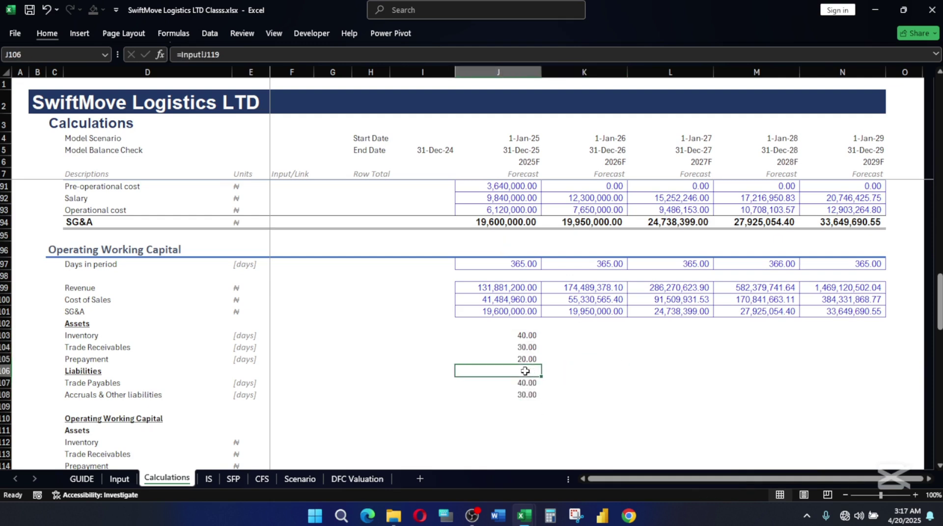
{"action": "key", "text": "Delete"}
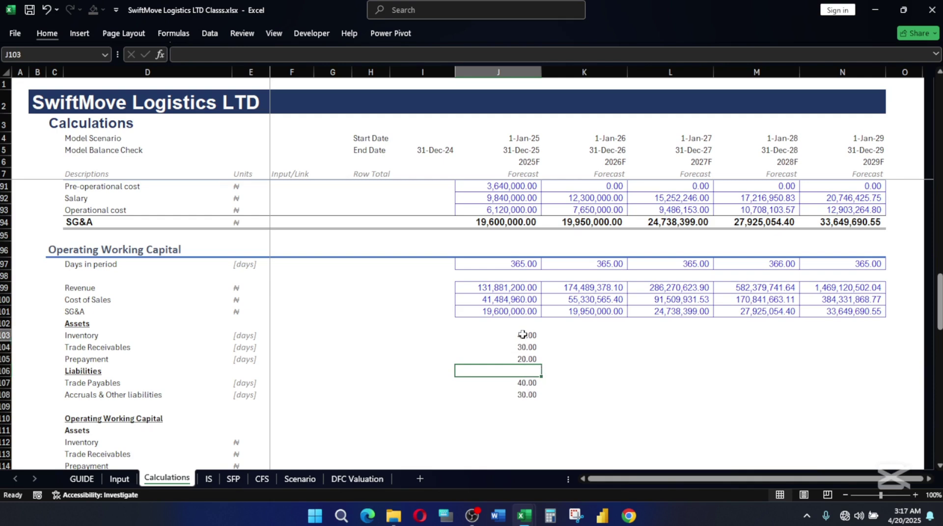
{"action": "left_click_drag", "start_coordinate": [522, 334], "coordinate": [525, 398]}
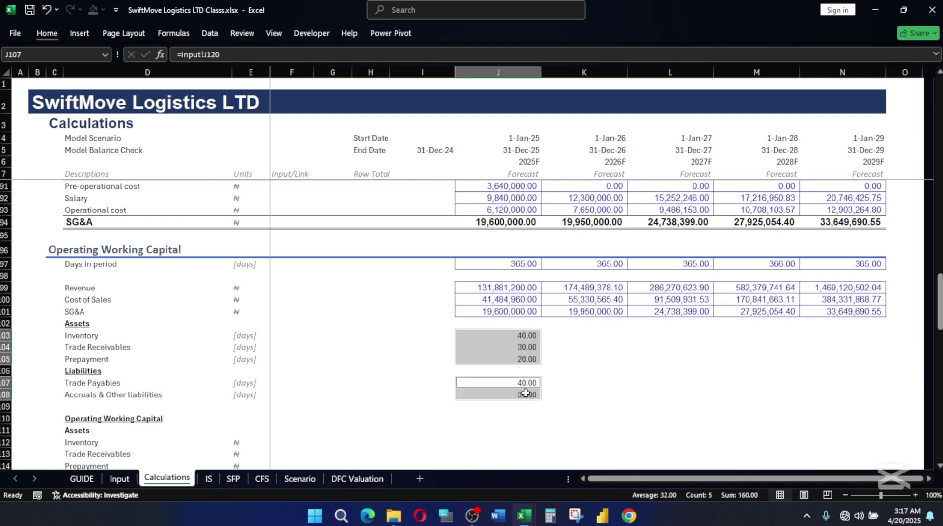
{"action": "key", "text": "shift+Right"}
{"action": "key", "text": "shift+Right"}
{"action": "left_click", "coordinate": [552, 358]}
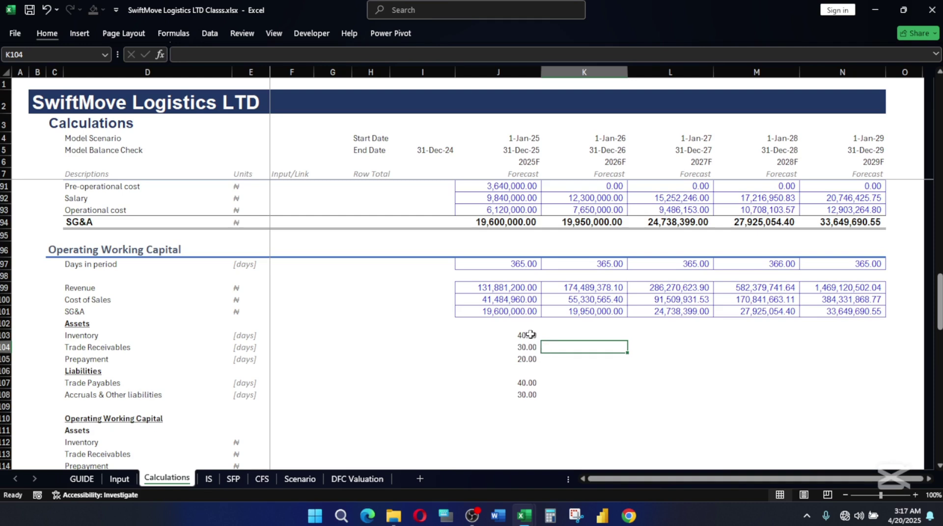
Fill the Inventory, Trade Receivables and Prepayment days in J103:J105 across to 2029F in column N
{"action": "left_click_drag", "start_coordinate": [528, 334], "coordinate": [531, 354]}
{"action": "key", "text": "shift+Right"}
{"action": "key", "text": "shift+Right"}
{"action": "key", "text": "shift+Right"}
{"action": "key", "text": "shift+Right"}
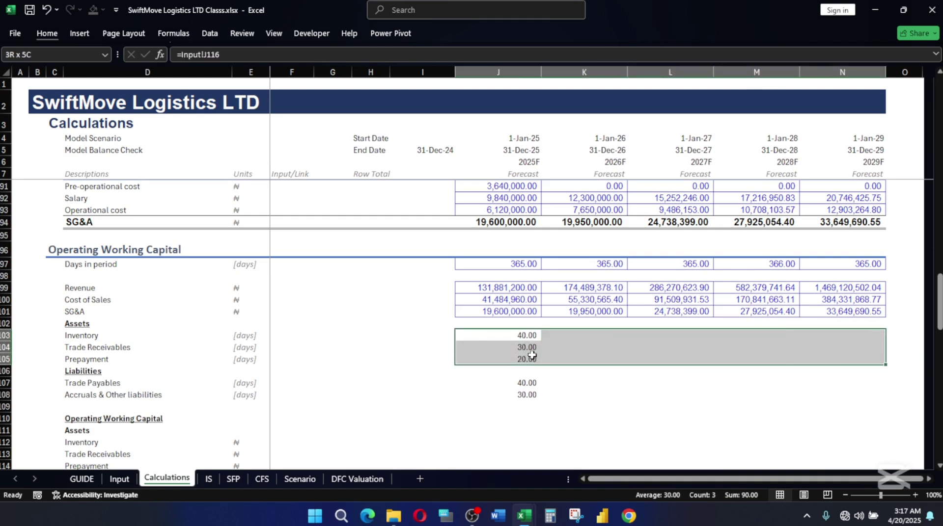
{"action": "key", "text": "ctrl+r"}
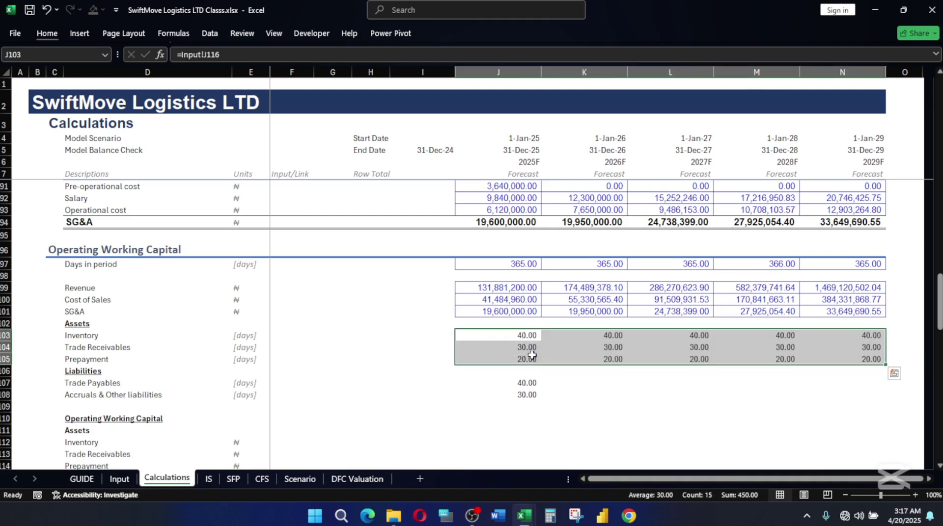
Fill the Trade Payables and Accruals & Other liabilities days in J107:J108 across to 2029F in column N
{"action": "left_click_drag", "start_coordinate": [531, 383], "coordinate": [531, 389]}
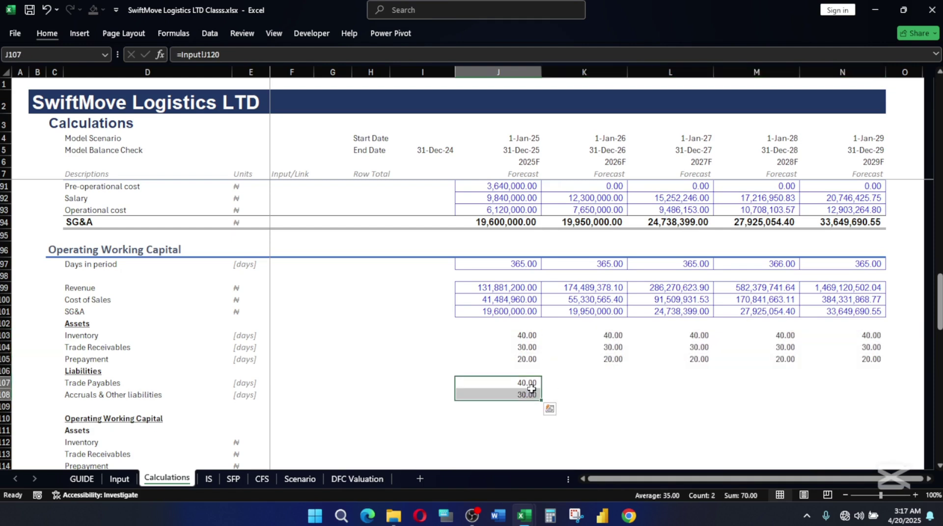
{"action": "key", "text": "shift+Right"}
{"action": "key", "text": "shift+Right"}
{"action": "key", "text": "shift+Right"}
{"action": "key", "text": "shift+Right"}
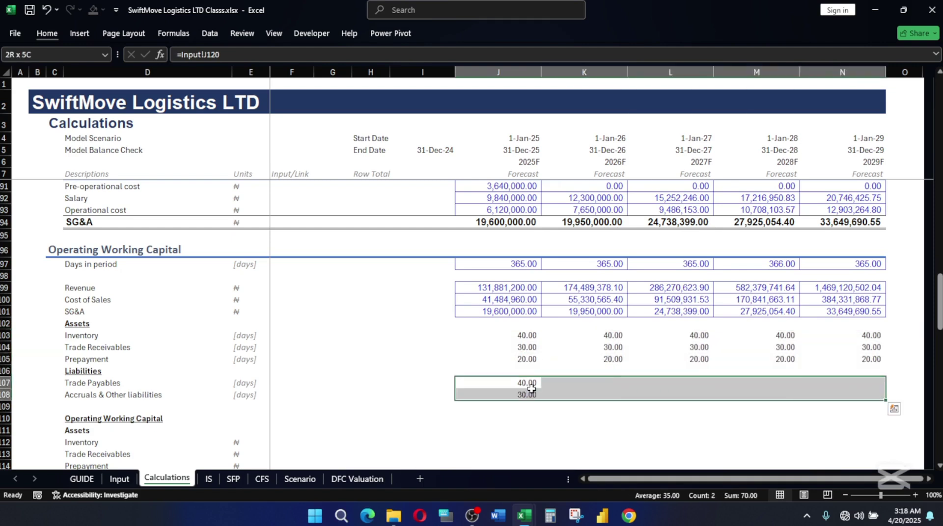
{"action": "key", "text": "ctrl+r"}
Apply the Linked Cell style to the asset days in J103:N105 and the liability days in J107:N108
{"action": "left_click_drag", "start_coordinate": [519, 336], "coordinate": [837, 358]}
{"action": "key", "text": "alt+h"}
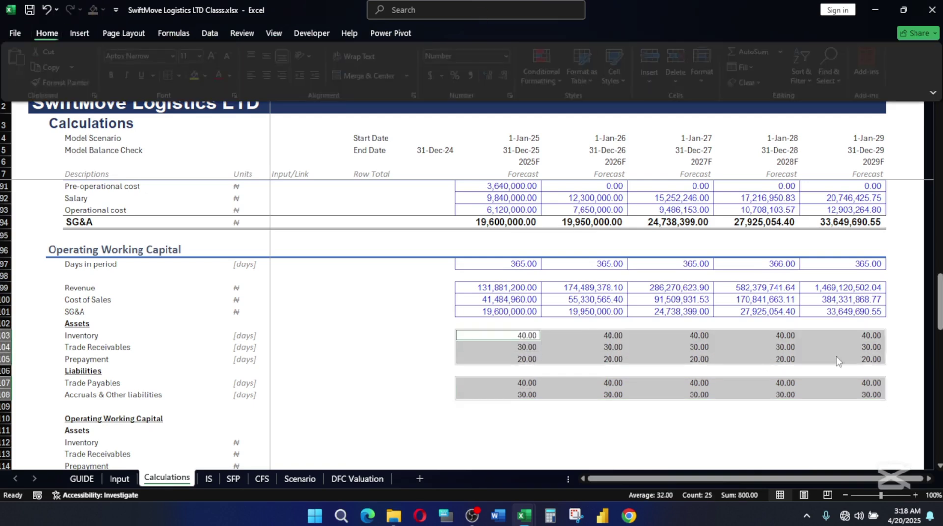
{"action": "key", "text": "j"}
{"action": "left_click", "coordinate": [853, 211]}
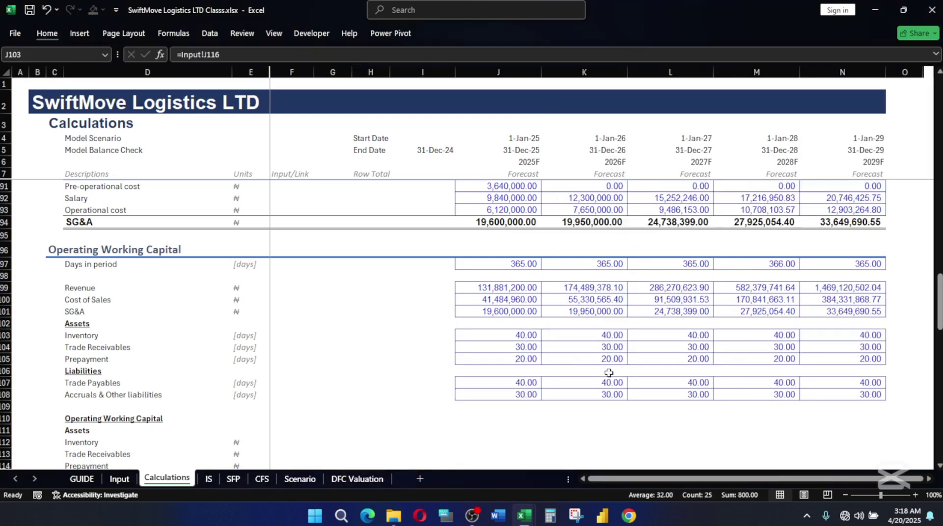
Calculate the 2025F Inventory asset in J112 with the formula =J103/J97*J100
{"action": "left_click", "coordinate": [588, 387]}
{"action": "scroll", "coordinate": [531, 377], "scroll_direction": "down", "scroll_amount": 2}
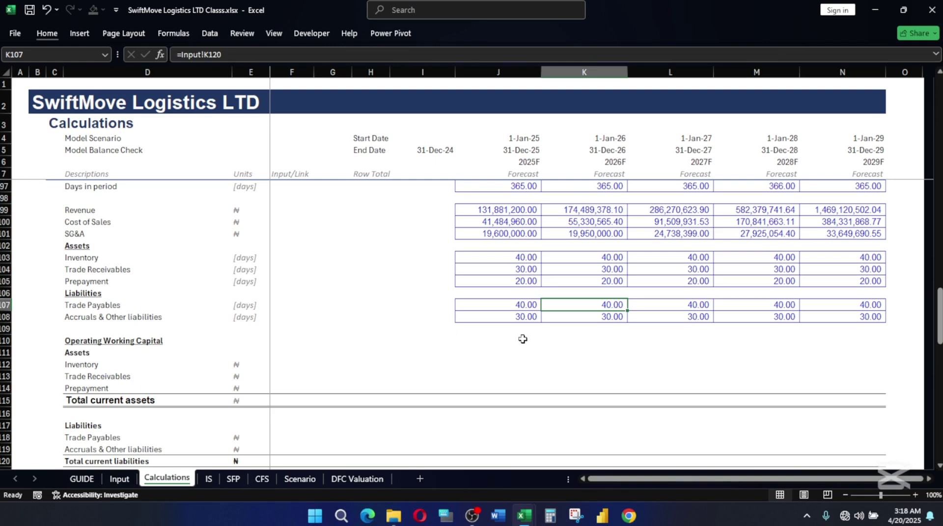
{"action": "left_click", "coordinate": [495, 363]}
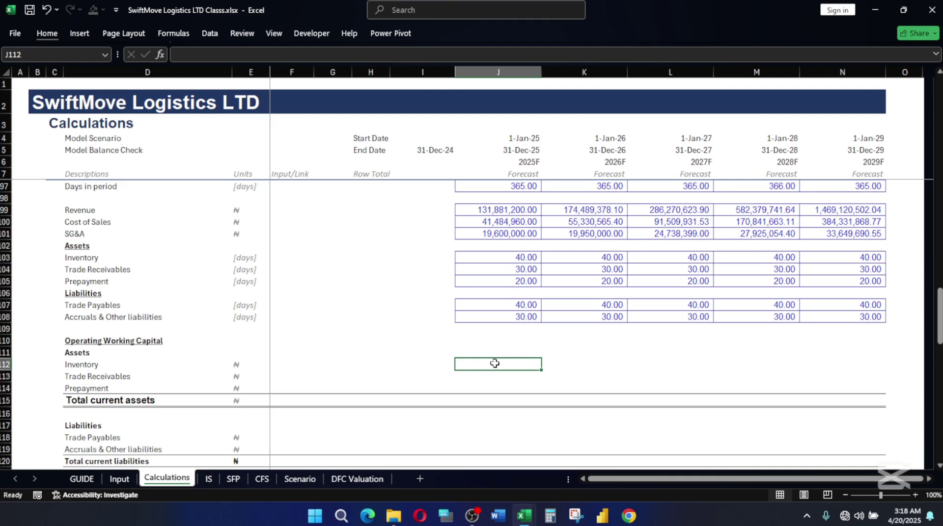
{"action": "type", "text": "="}
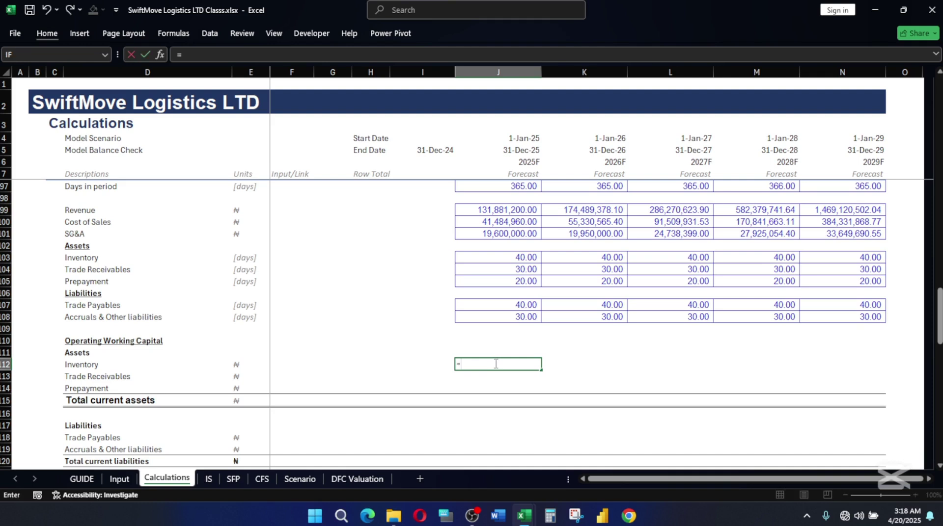
{"action": "left_click", "coordinate": [529, 258]}
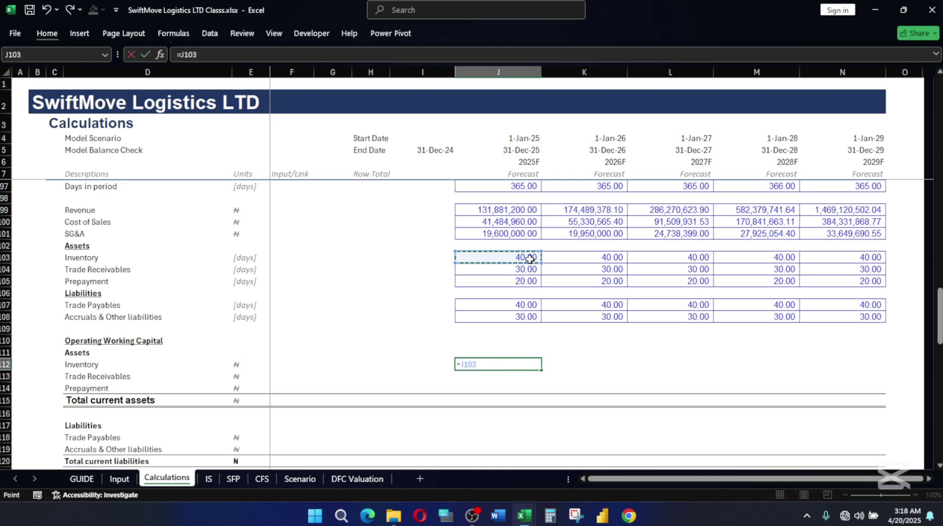
{"action": "type", "text": "/"}
{"action": "left_click", "coordinate": [523, 187]}
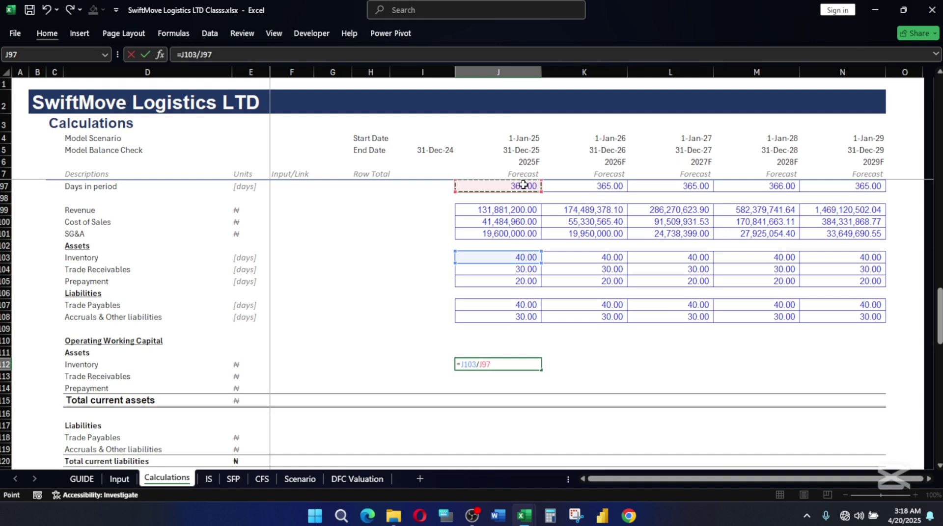
{"action": "type", "text": "*"}
{"action": "left_click", "coordinate": [523, 222]}
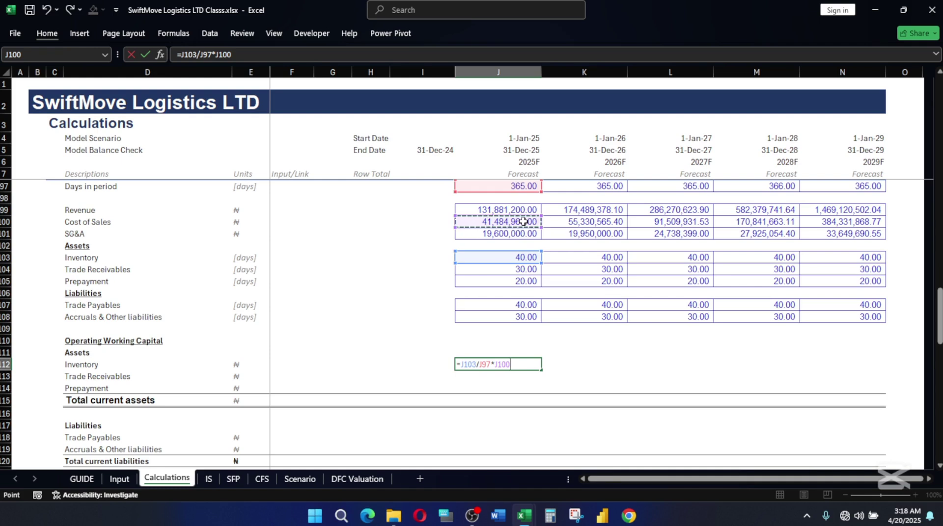
{"action": "key", "text": "Return"}
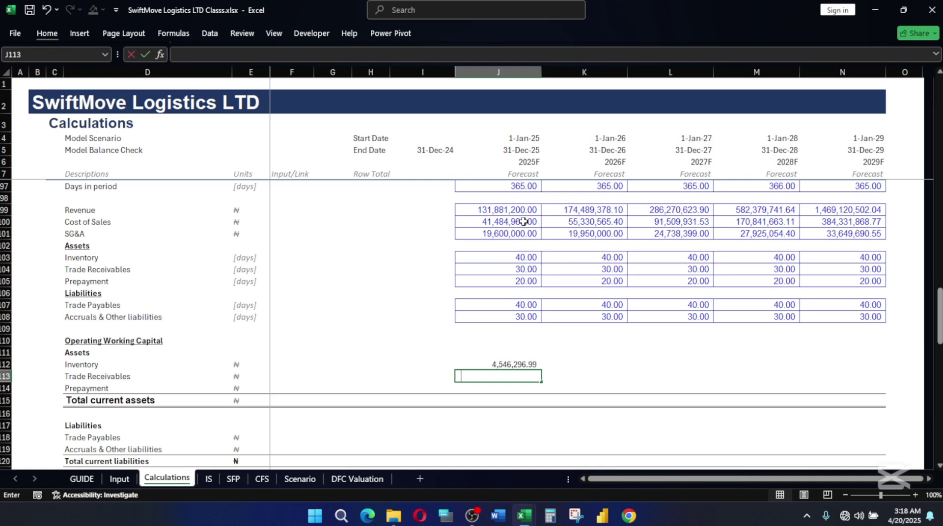
Calculate the 2025F Trade Receivables asset in J113 with the formula =J104/J97*J99
{"action": "type", "text": "="}
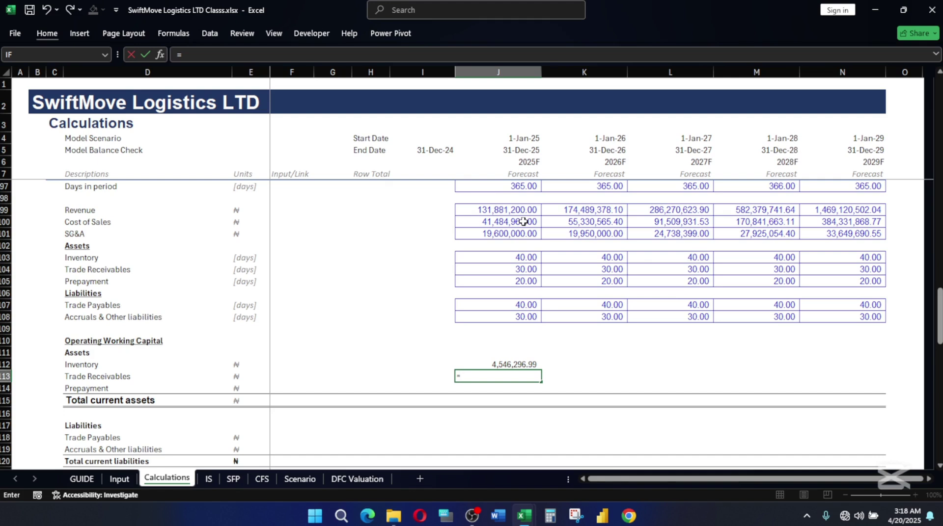
{"action": "left_click", "coordinate": [516, 269]}
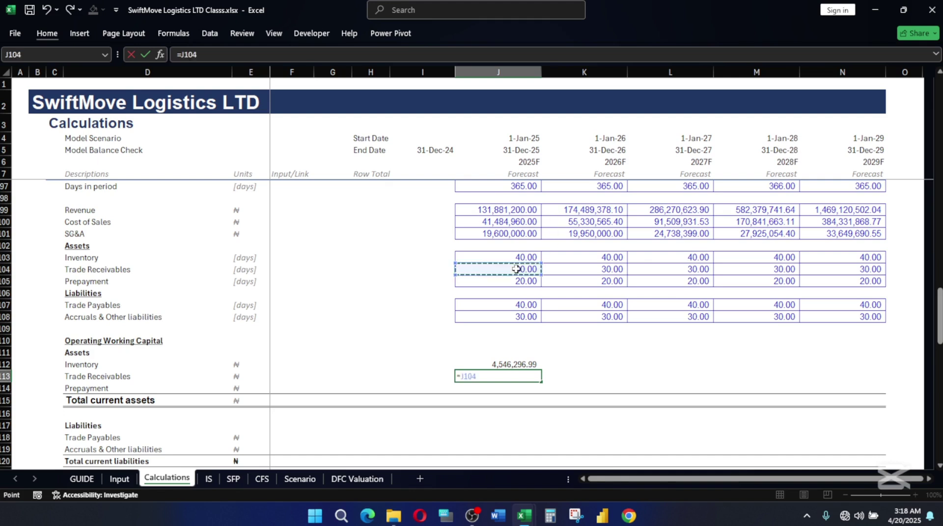
{"action": "type", "text": "/"}
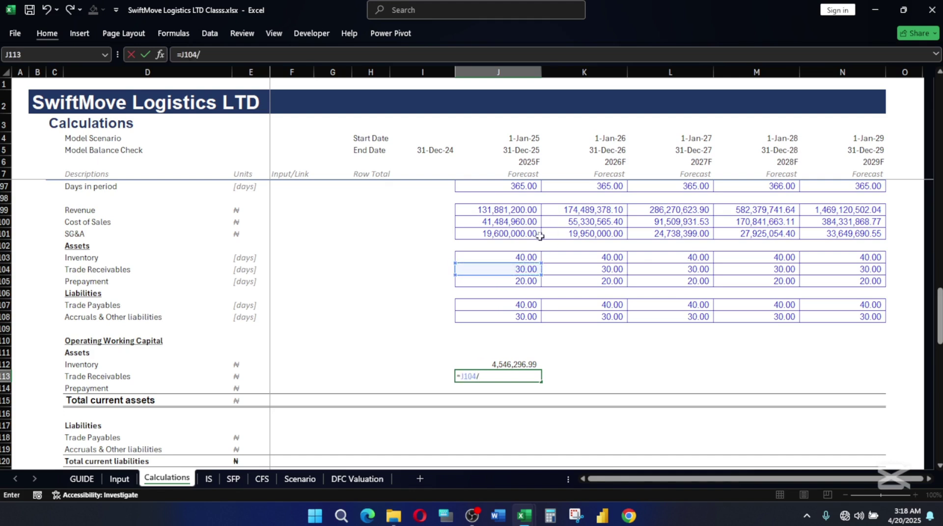
{"action": "left_click", "coordinate": [525, 186]}
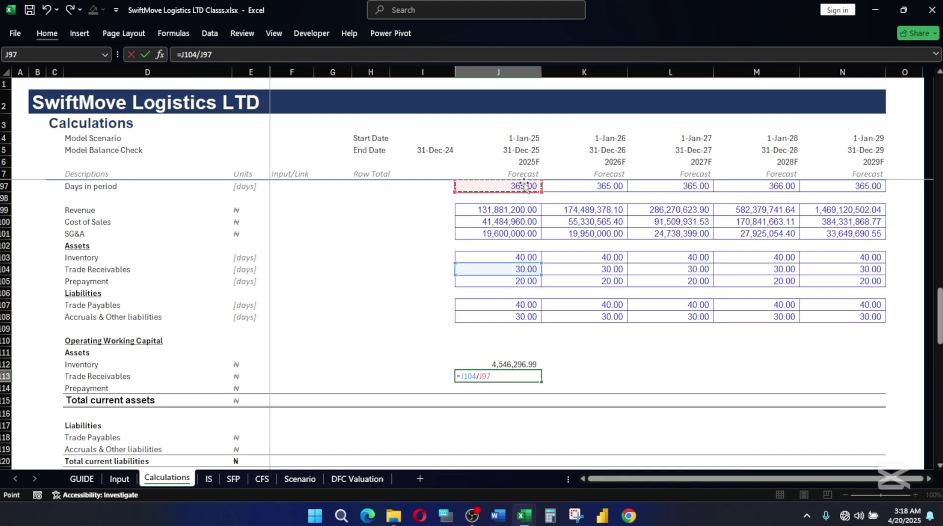
{"action": "type", "text": "*"}
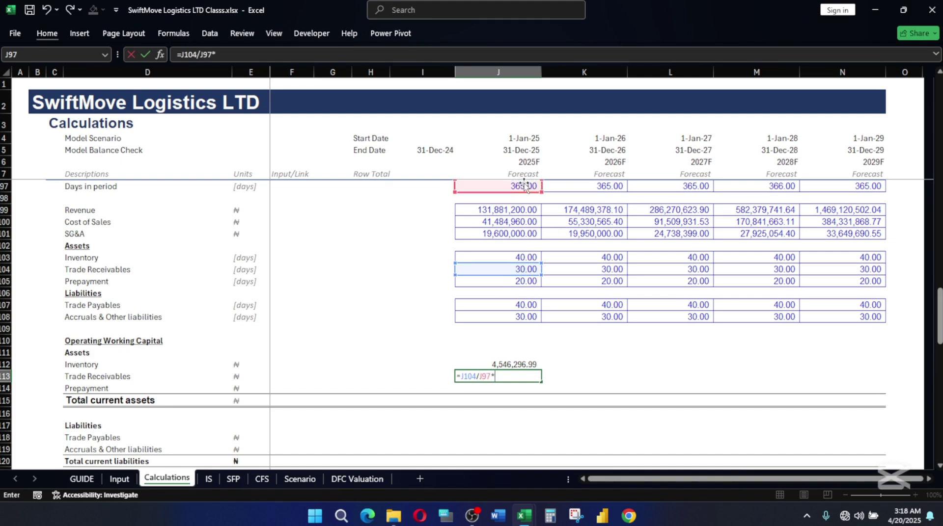
{"action": "left_click", "coordinate": [505, 208]}
{"action": "key", "text": "Return"}
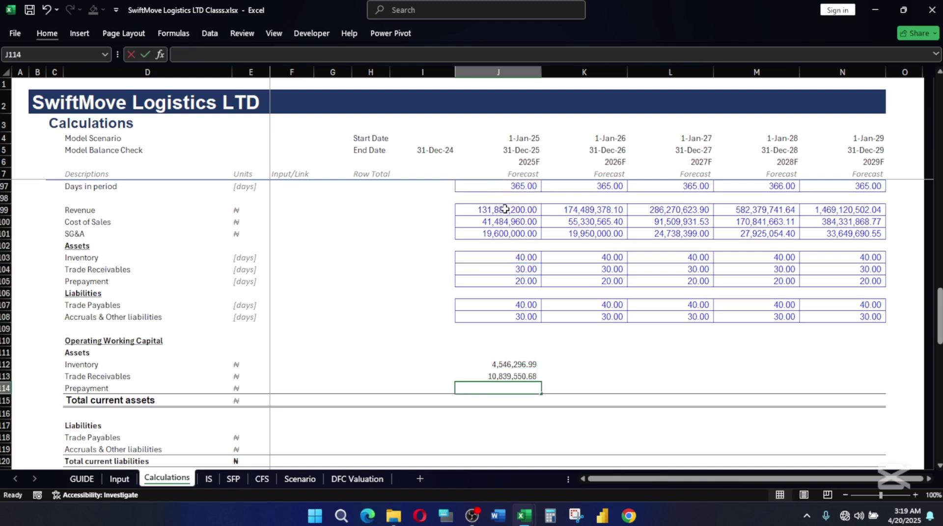
Calculate the 2025F Prepayment asset in J114 with the formula =J105/J97*J101
{"action": "type", "text": "="}
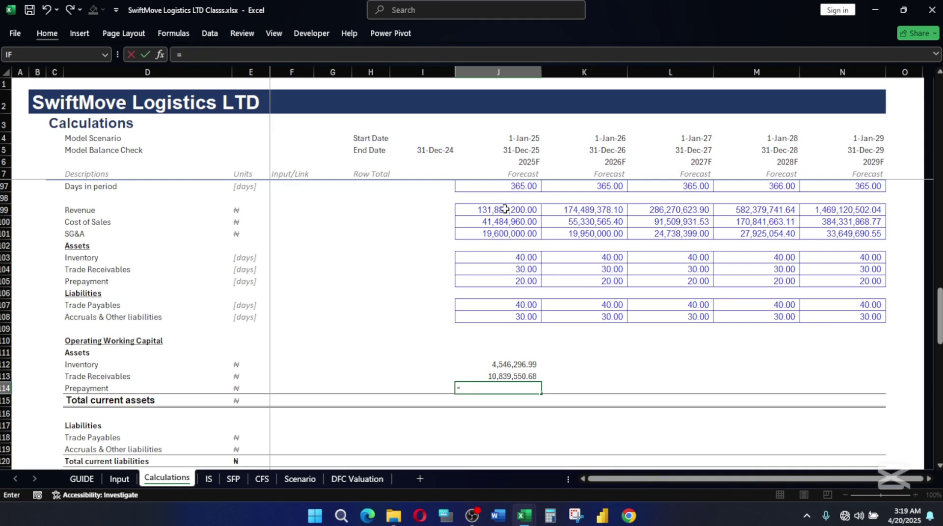
{"action": "left_click", "coordinate": [526, 280]}
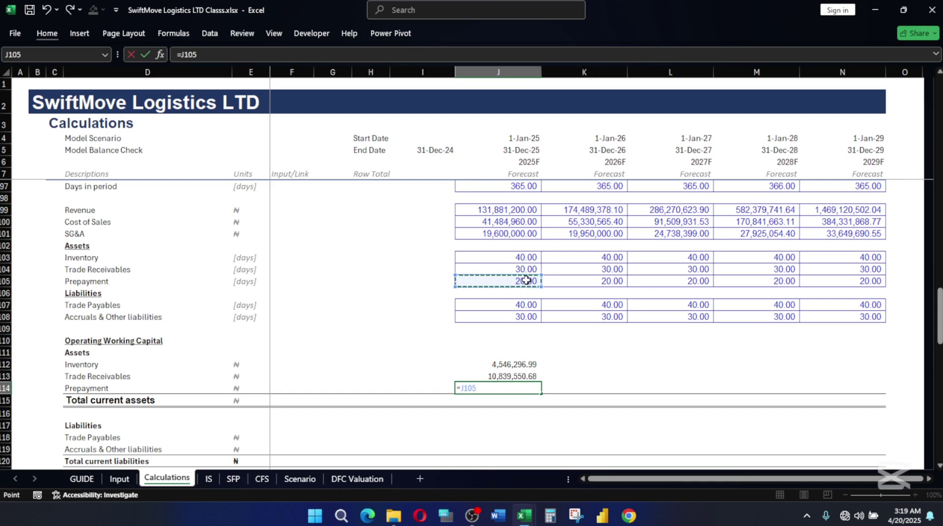
{"action": "type", "text": "/"}
{"action": "left_click", "coordinate": [524, 186]}
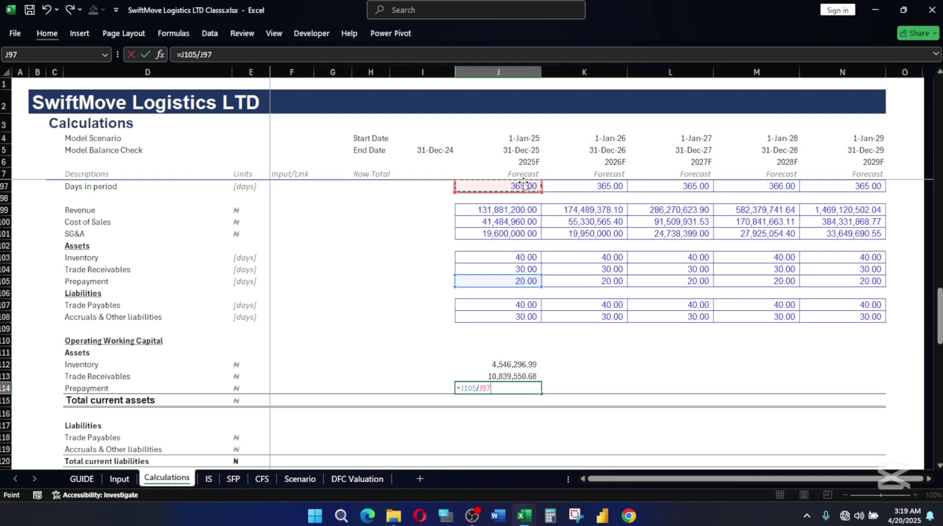
{"action": "type", "text": "*"}
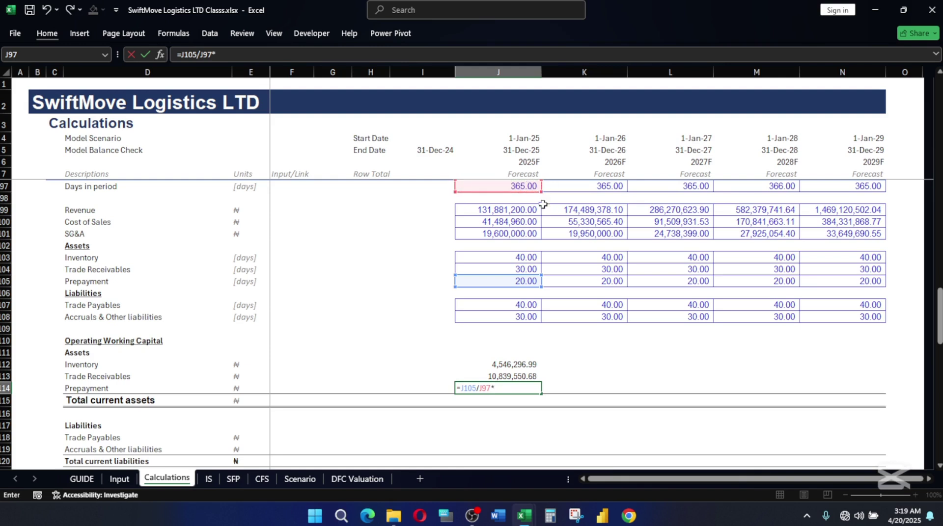
{"action": "left_click", "coordinate": [498, 232]}
{"action": "key", "text": "Return"}
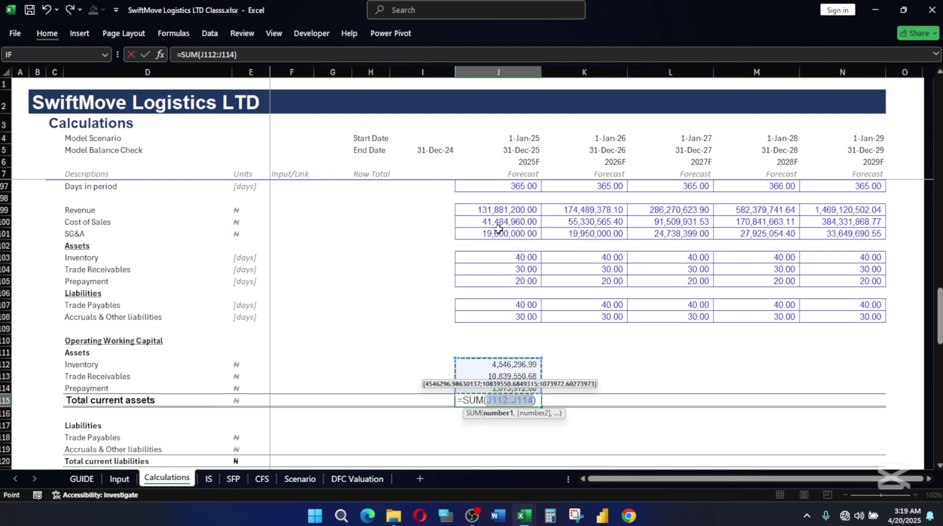
Total the 2025F current assets in J115 with =SUM(J112:J114) and fill J112:J115 across to 2029F in column N
{"action": "key", "text": "Return"}
{"action": "left_click_drag", "start_coordinate": [486, 365], "coordinate": [501, 403]}
{"action": "key", "text": "shift+Right"}
{"action": "key", "text": "shift+Right"}
{"action": "key", "text": "shift+Right"}
{"action": "key", "text": "shift+Right"}
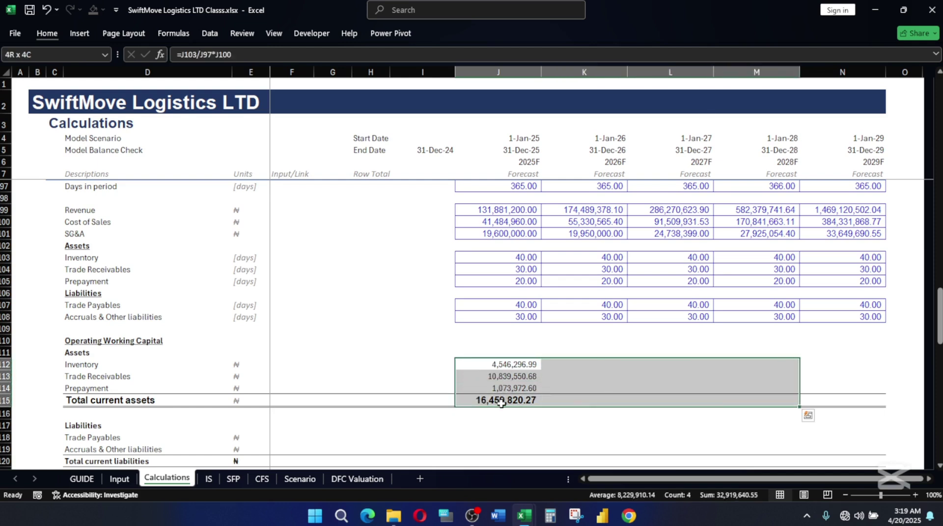
{"action": "key", "text": "ctrl+r"}
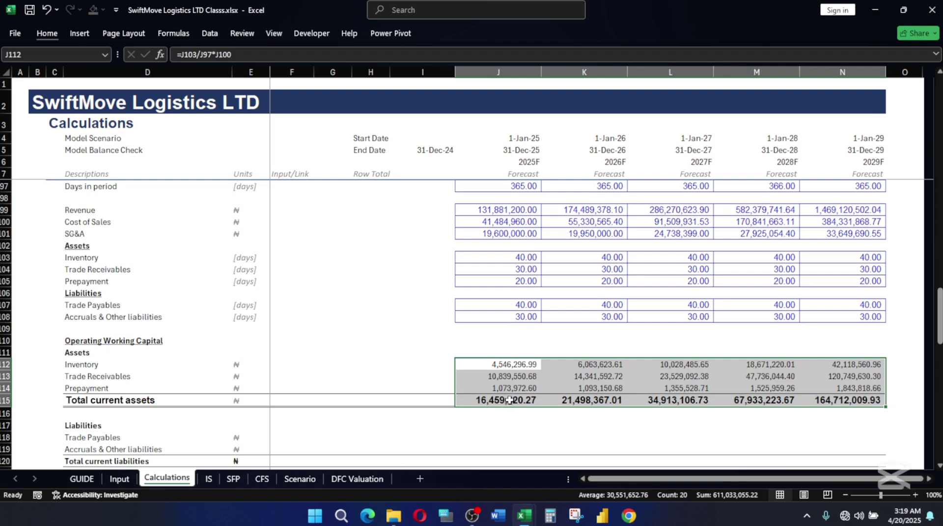
Calculate the 2025F Trade Payables liability in J118 with the formula =J107/J97*J100
{"action": "scroll", "coordinate": [599, 353], "scroll_direction": "down", "scroll_amount": 1}
{"action": "scroll", "coordinate": [478, 353], "scroll_direction": "down", "scroll_amount": 2}
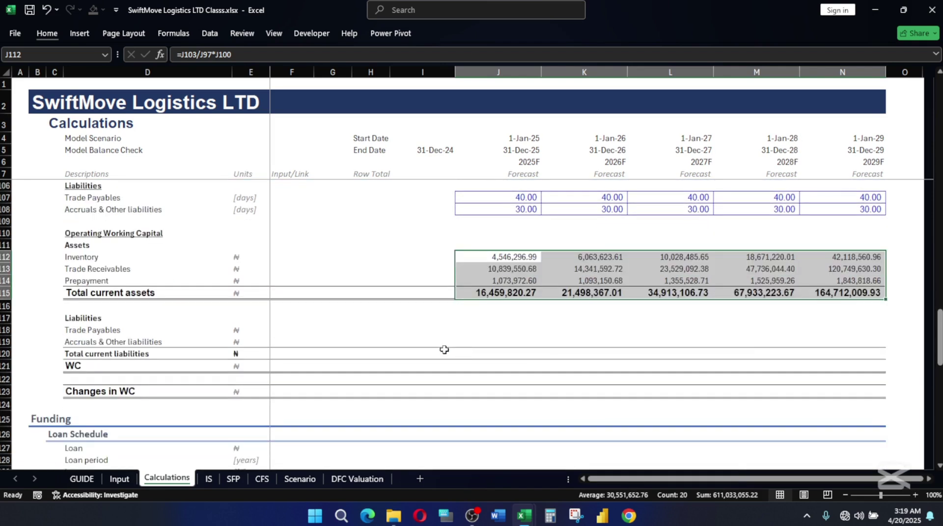
{"action": "left_click", "coordinate": [485, 328]}
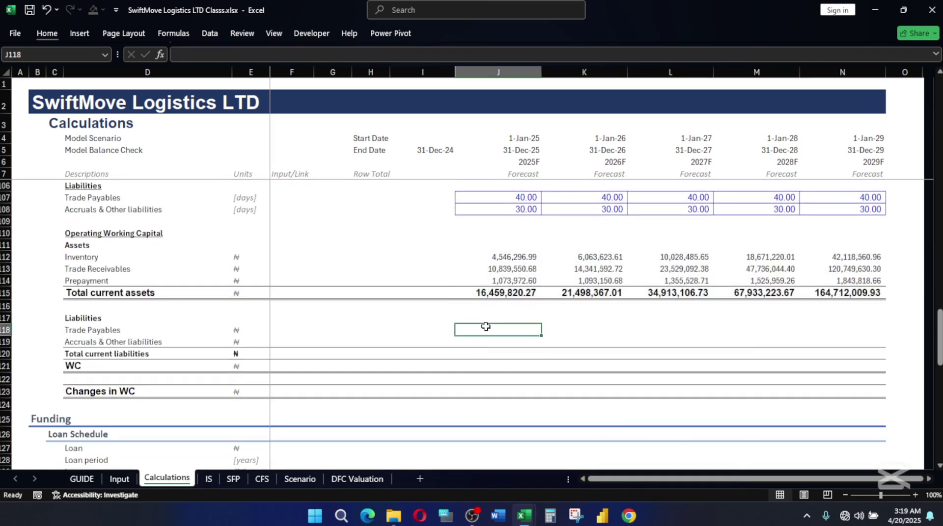
{"action": "type", "text": "="}
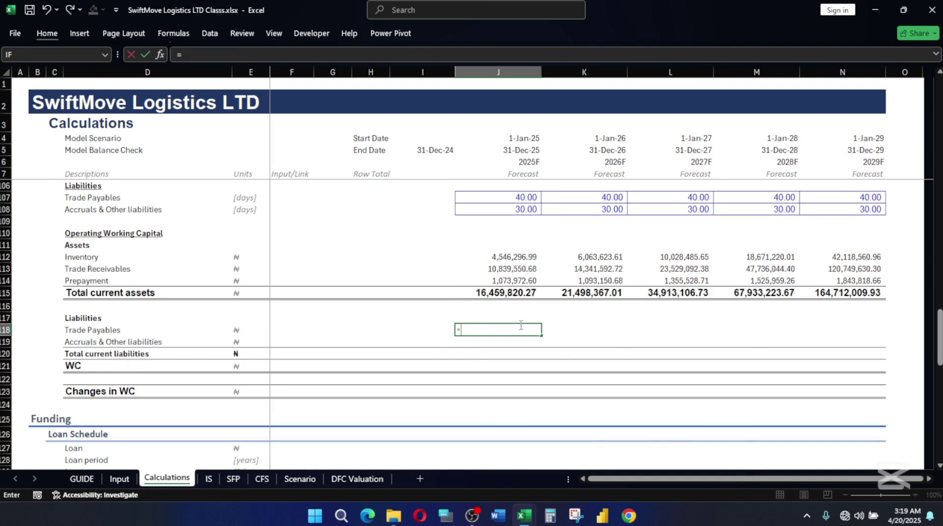
{"action": "left_click", "coordinate": [519, 197]}
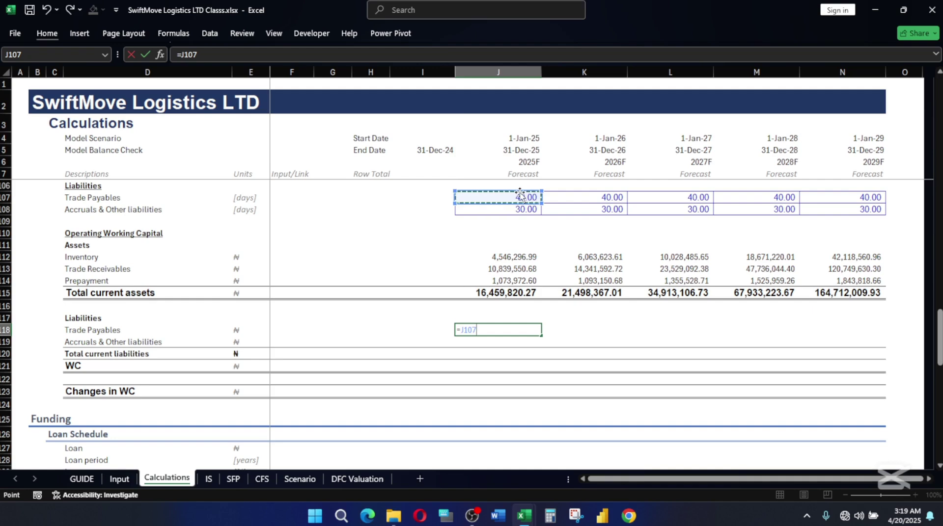
{"action": "type", "text": "/"}
{"action": "scroll", "coordinate": [504, 213], "scroll_direction": "up", "scroll_amount": 3}
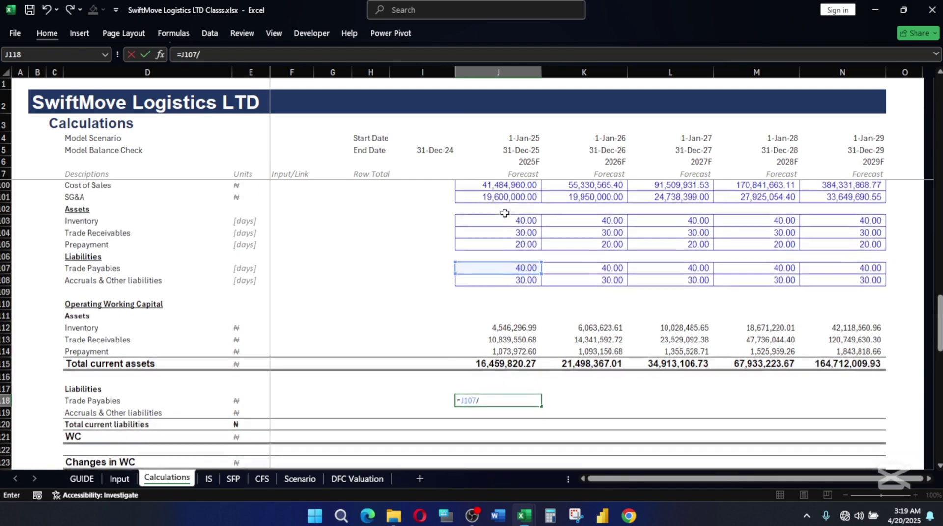
{"action": "left_click", "coordinate": [528, 187]}
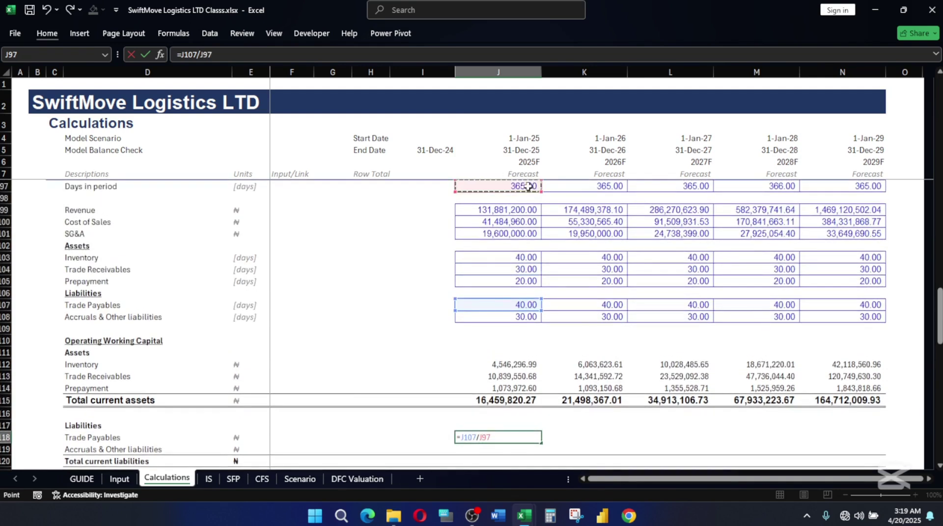
{"action": "type", "text": "*"}
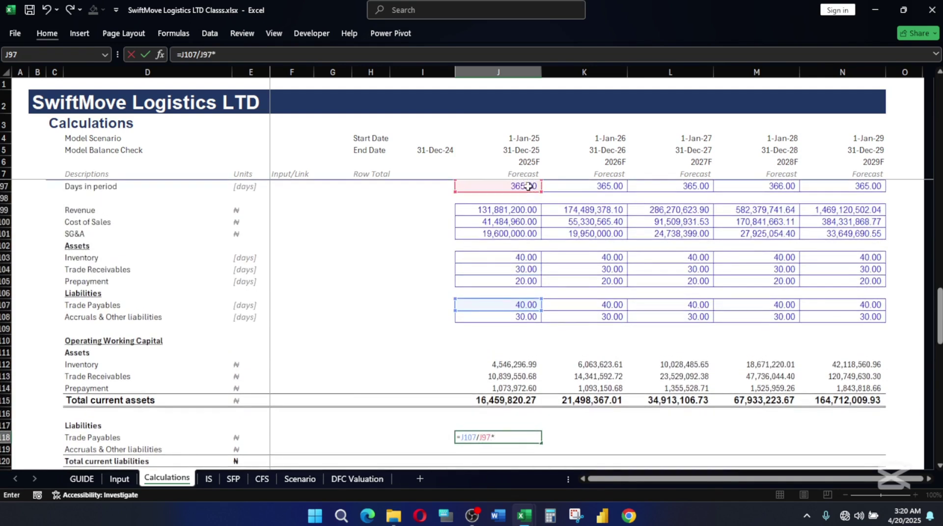
{"action": "left_click", "coordinate": [498, 223]}
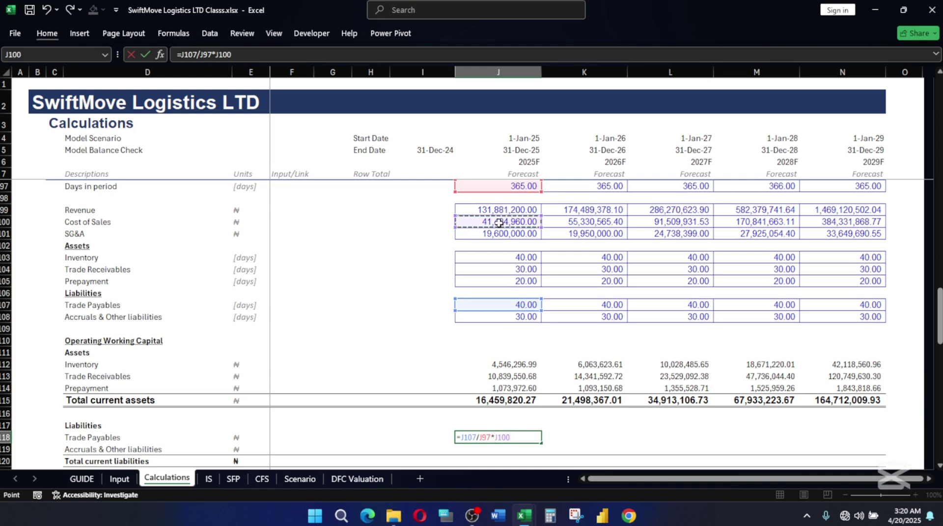
{"action": "key", "text": "Return"}
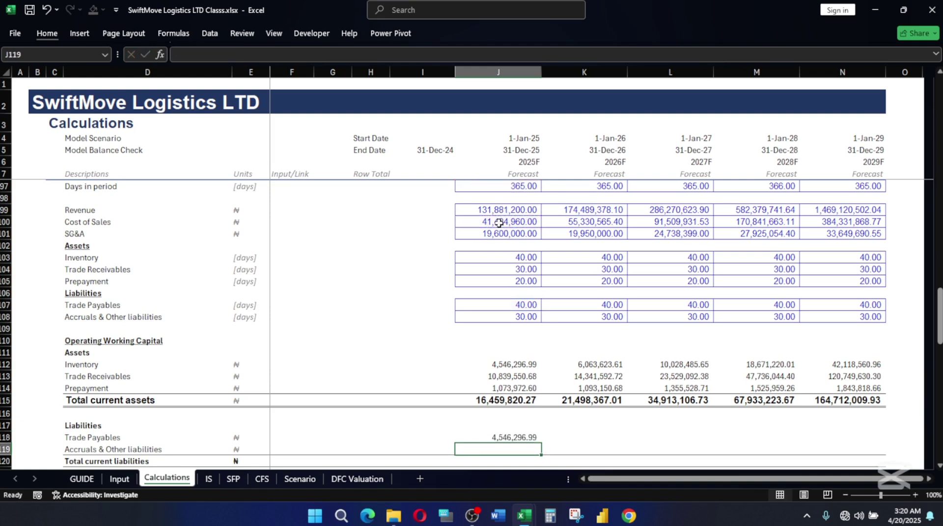
Calculate the 2025F Accruals & Other liabilities in J119 with the formula =J108/J97*J101
{"action": "type", "text": "="}
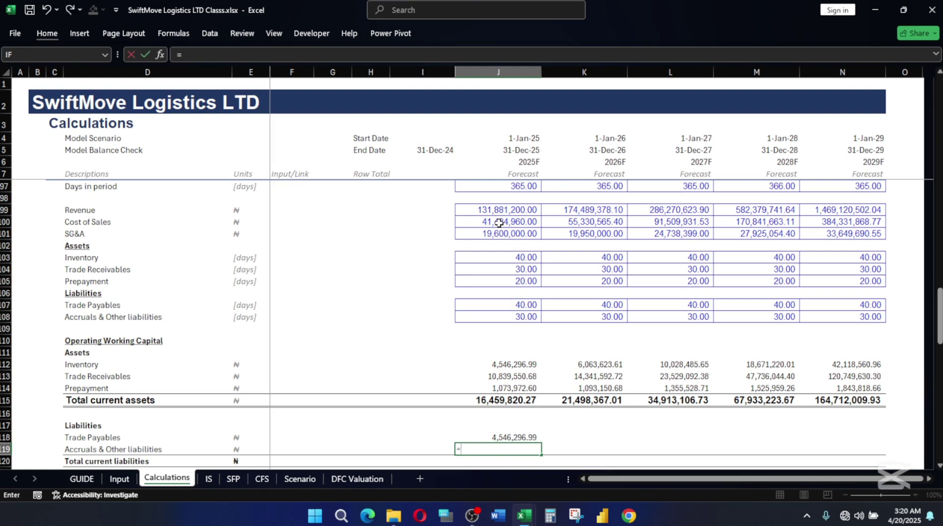
{"action": "left_click", "coordinate": [525, 315]}
{"action": "type", "text": "/"}
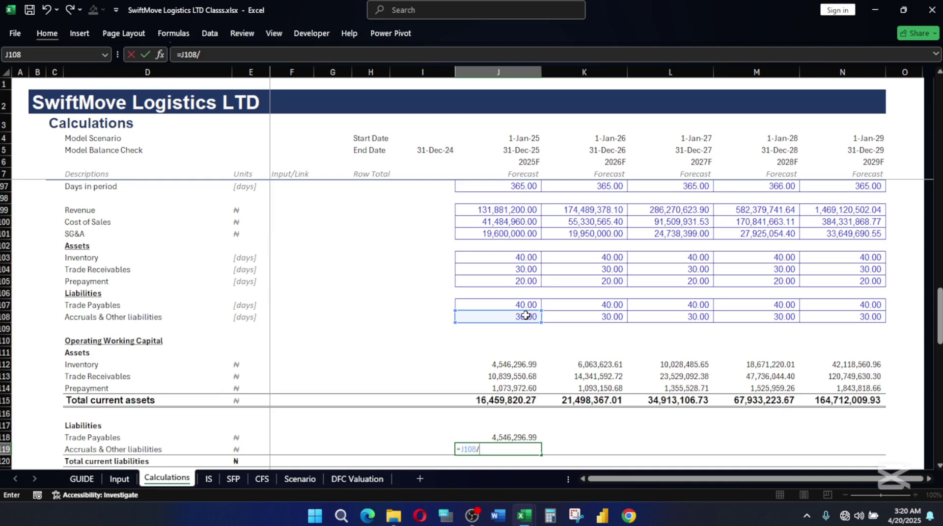
{"action": "left_click", "coordinate": [513, 185]}
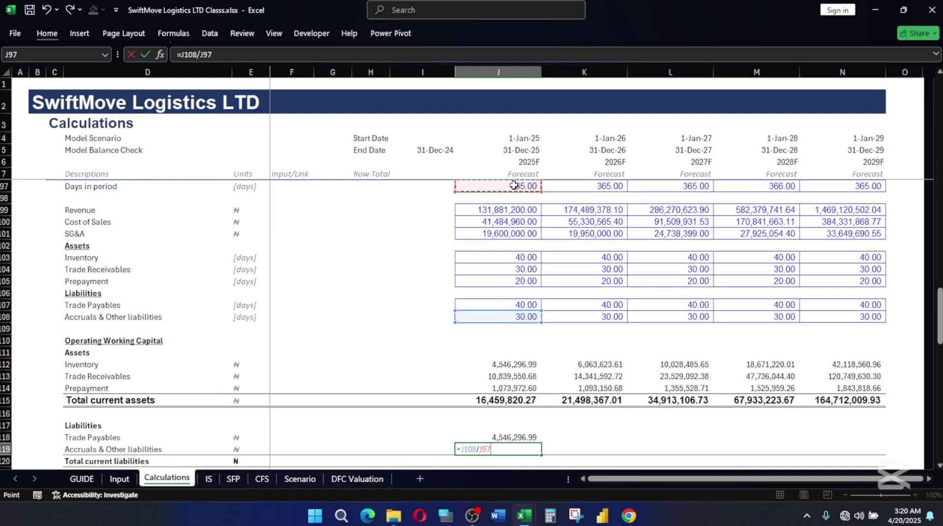
{"action": "type", "text": "*"}
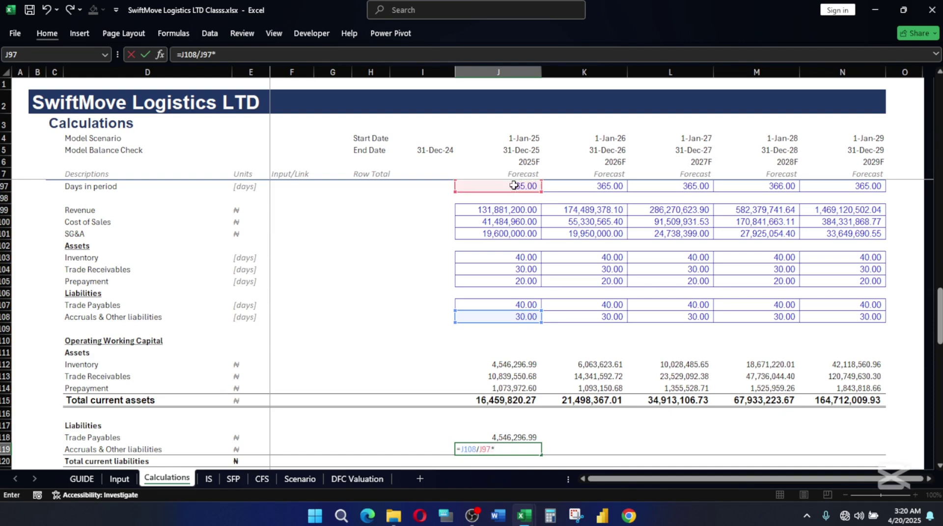
{"action": "left_click", "coordinate": [501, 234]}
{"action": "key", "text": "Return"}
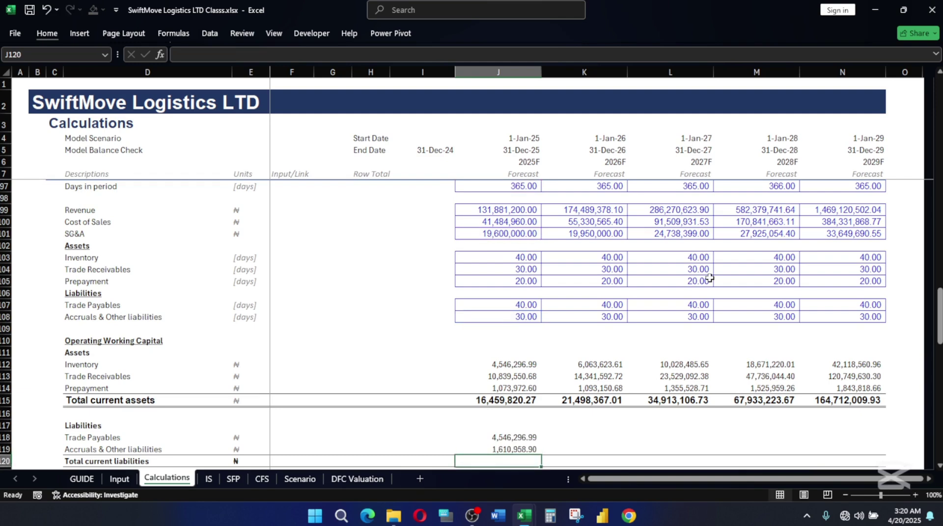
Total the 2025F current liabilities in J120 with =SUM(J118:J119) and fill J118:J120 across to 2029F in column N
{"action": "key", "text": "alt+equal"}
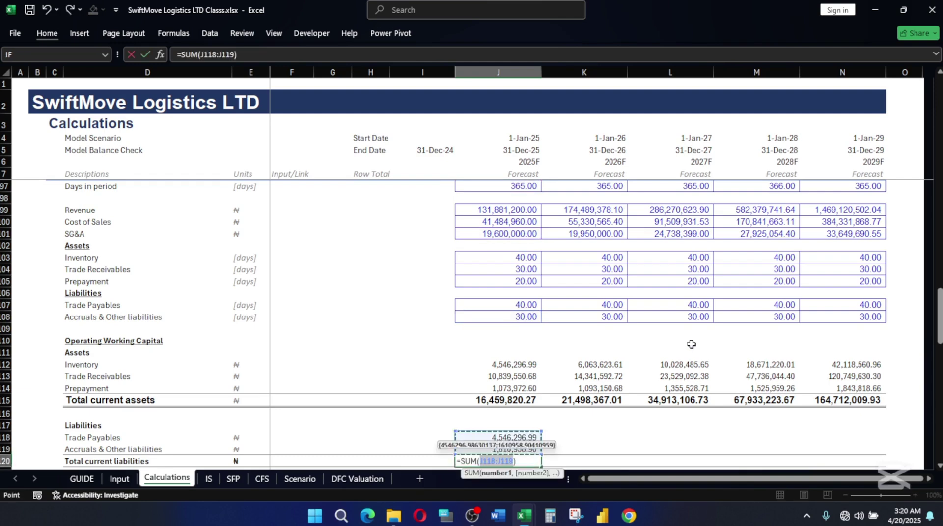
{"action": "key", "text": "Return"}
{"action": "key", "text": "Up"}
{"action": "key", "text": "shift+Up"}
{"action": "key", "text": "shift+Up"}
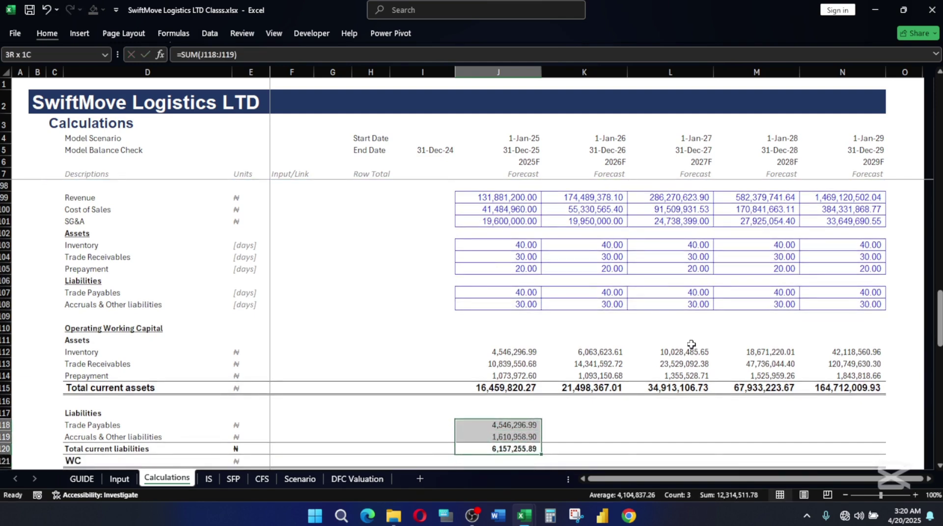
{"action": "key", "text": "shift+Right"}
{"action": "key", "text": "shift+Right"}
{"action": "key", "text": "shift+Right"}
{"action": "key", "text": "shift+Right"}
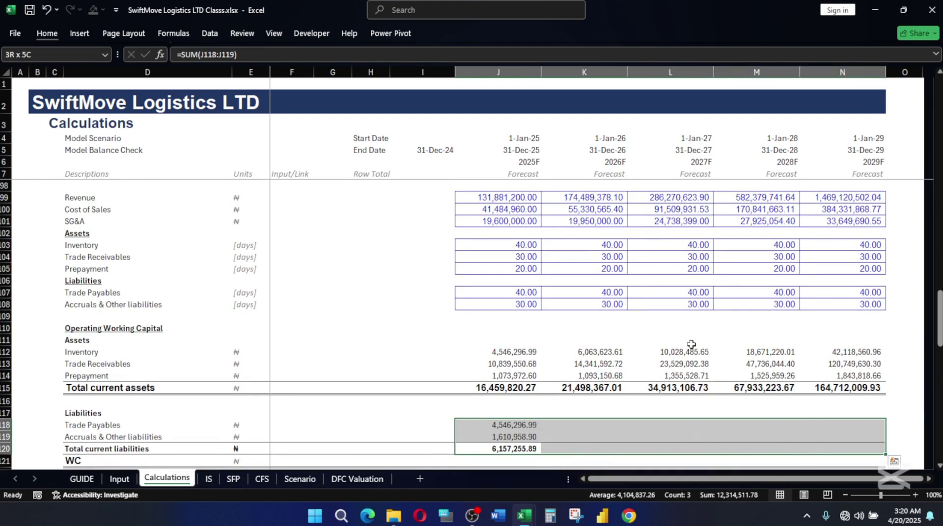
{"action": "key", "text": "ctrl+r"}
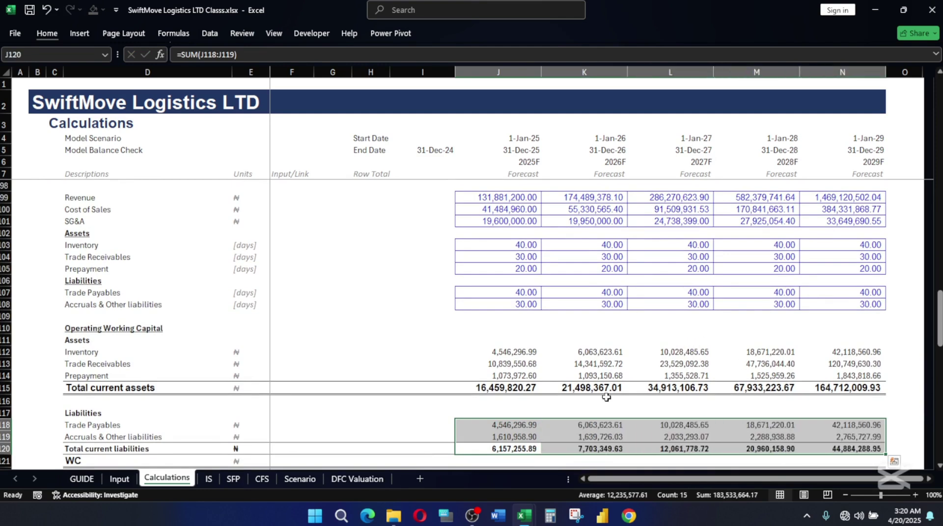
Calculate the 2025F WC in J121 as total current assets minus total current liabilities, =J115-J120
{"action": "scroll", "coordinate": [611, 396], "scroll_direction": "down", "scroll_amount": 2}
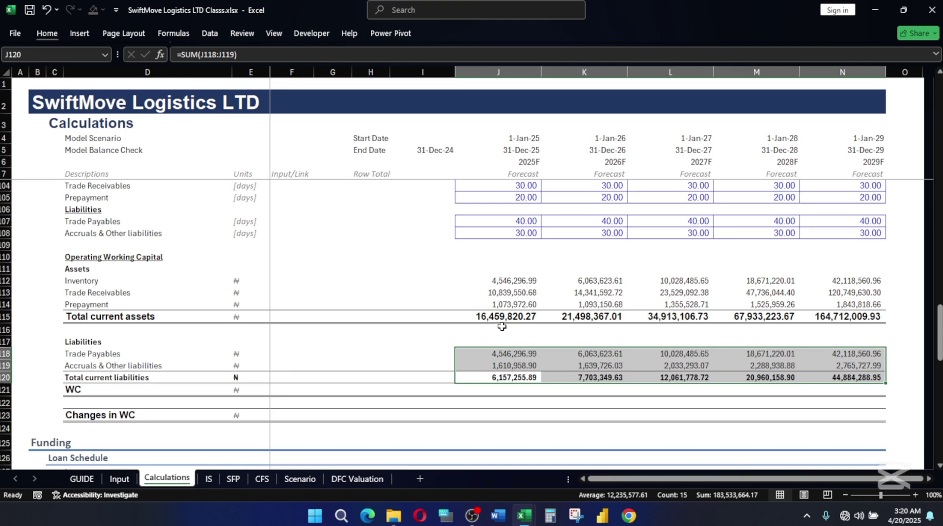
{"action": "left_click", "coordinate": [506, 389]}
{"action": "type", "text": "="}
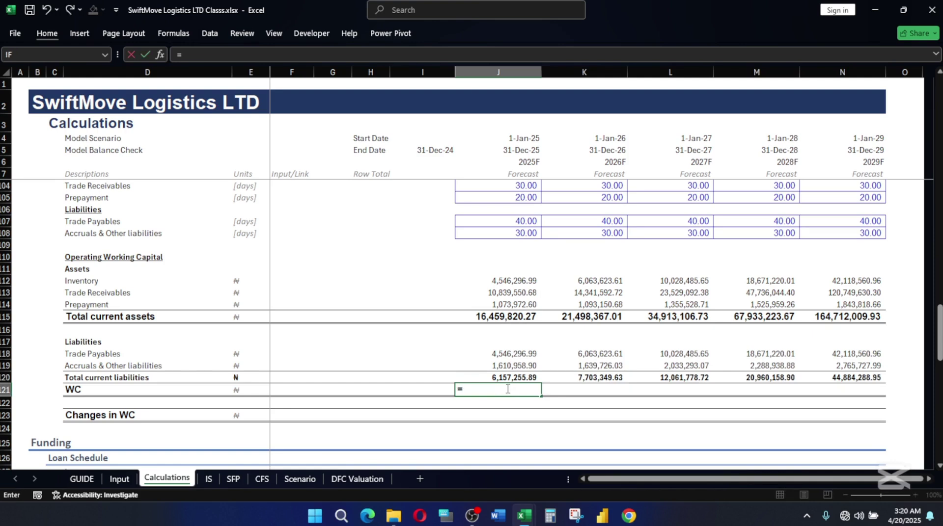
{"action": "left_click", "coordinate": [500, 316]}
{"action": "type", "text": "-"}
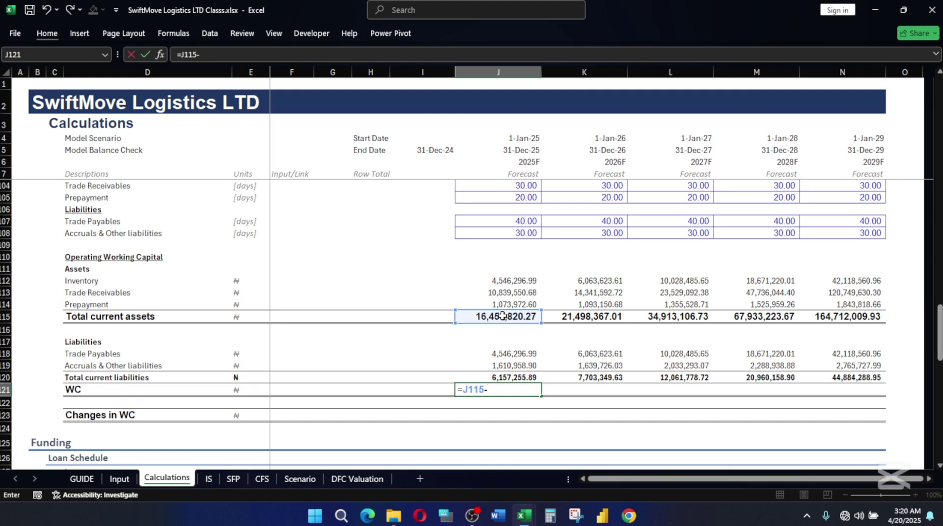
{"action": "left_click", "coordinate": [513, 377]}
{"action": "key", "text": "Return"}
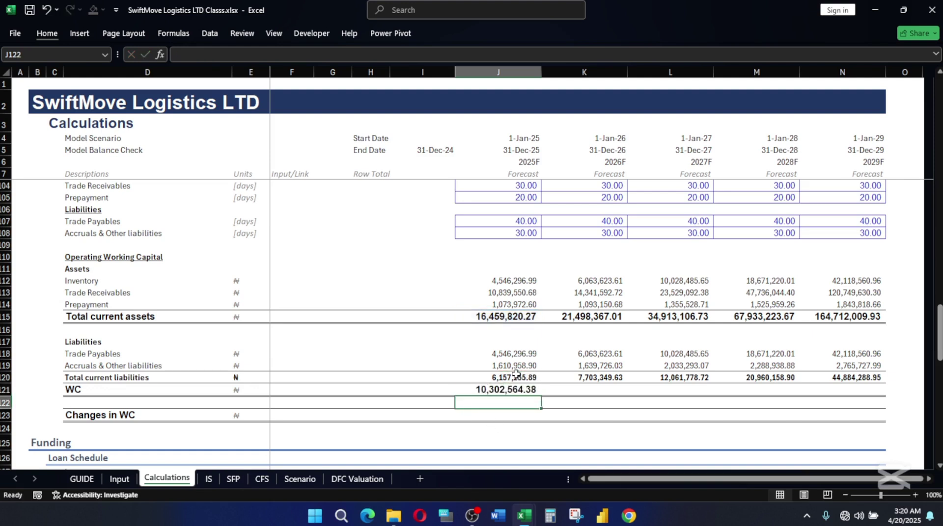
Fill the 2025F WC formula in J121 across to 2029F in column N
{"action": "left_click", "coordinate": [490, 389]}
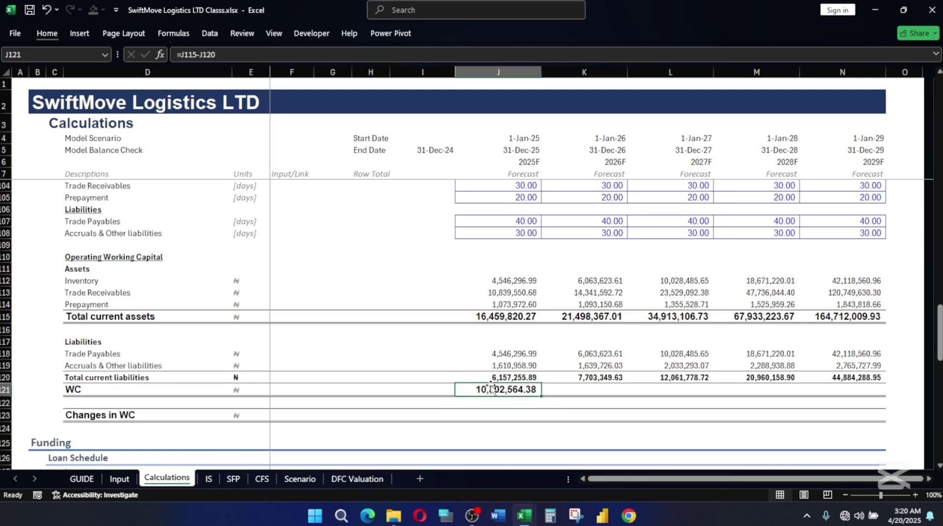
{"action": "key", "text": "shift+Right"}
{"action": "key", "text": "shift+Right"}
{"action": "key", "text": "shift+Right"}
{"action": "key", "text": "shift+Right"}
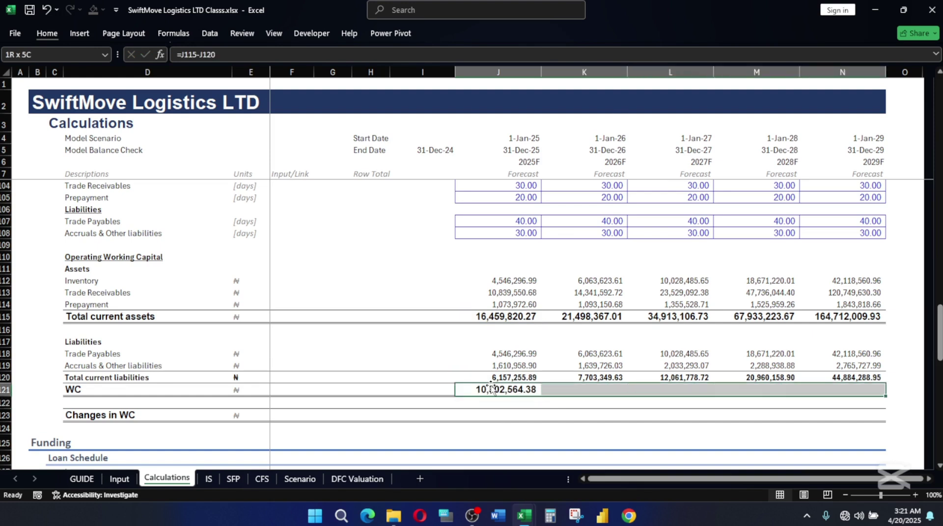
{"action": "key", "text": "ctrl+r"}
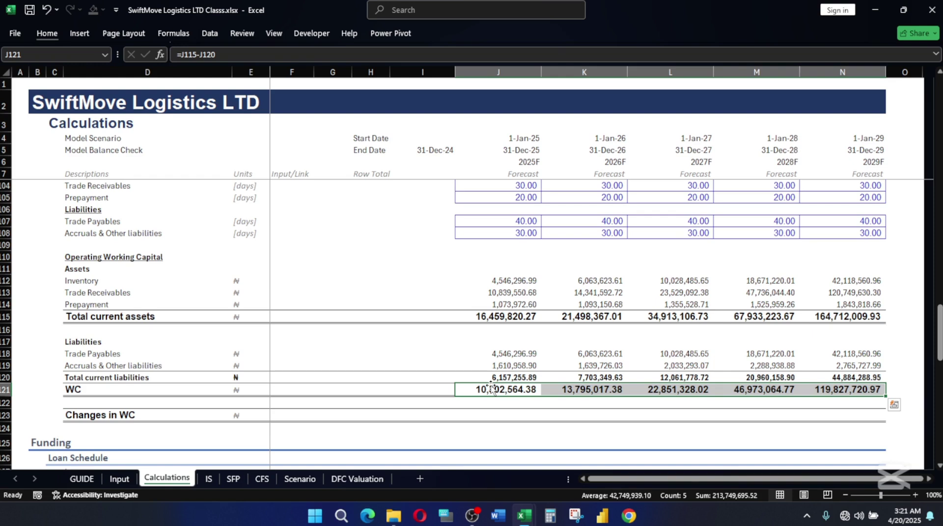
Try calculating the 2025F Changes in WC in J123 as current minus prior-year WC, =J121-I121
{"action": "left_click", "coordinate": [114, 415]}
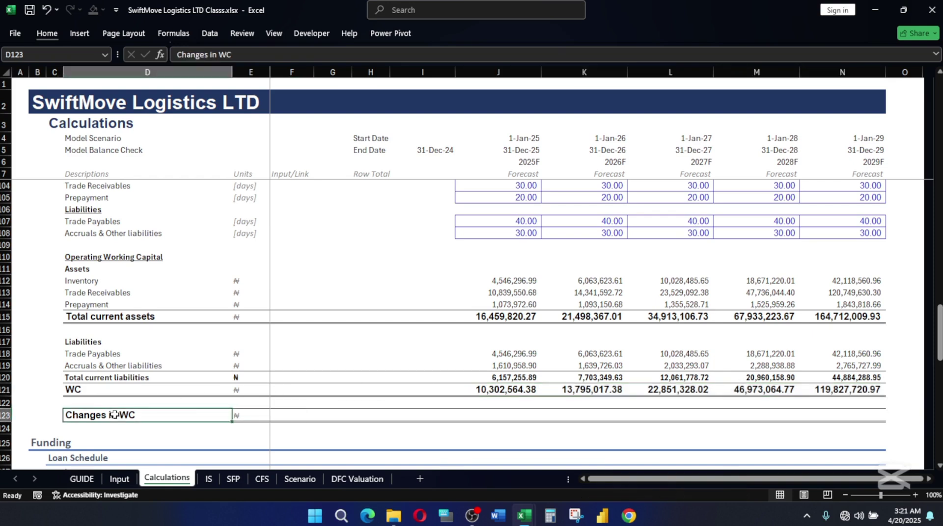
{"action": "left_click", "coordinate": [489, 417]}
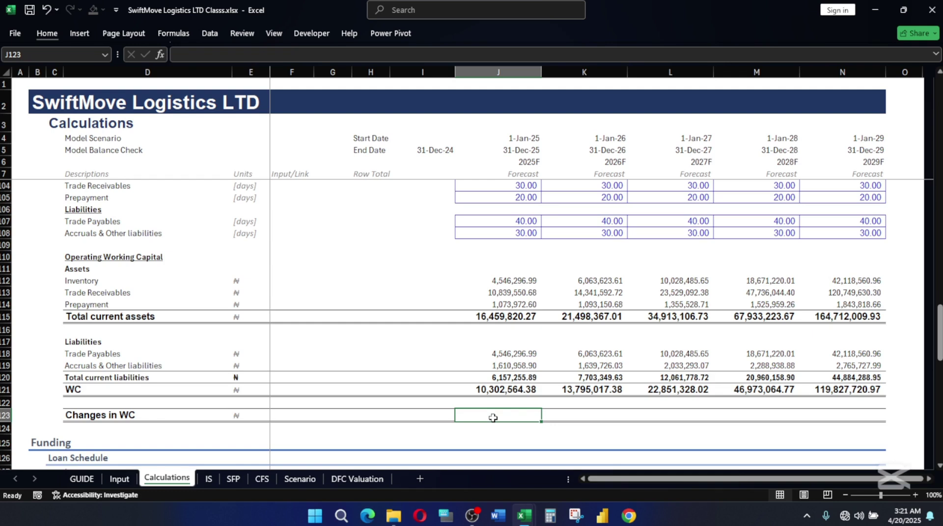
{"action": "type", "text": "="}
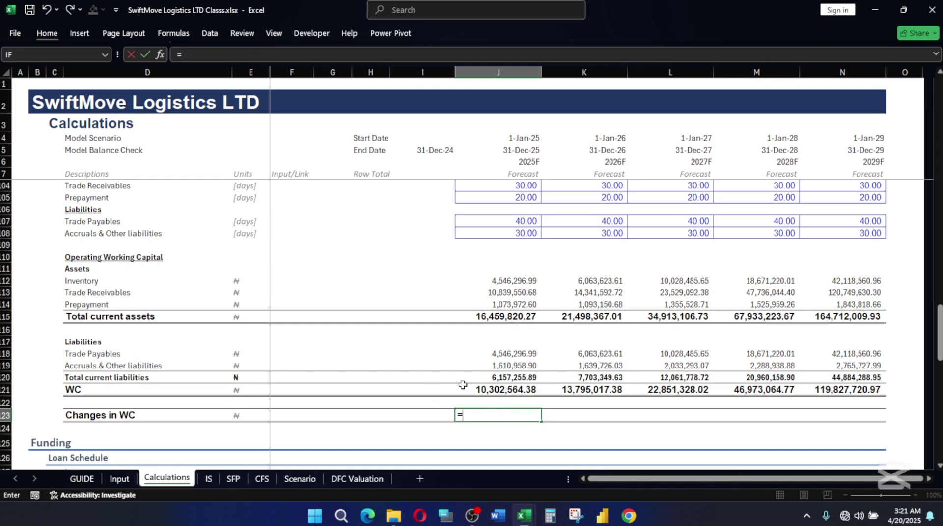
{"action": "left_click", "coordinate": [493, 390]}
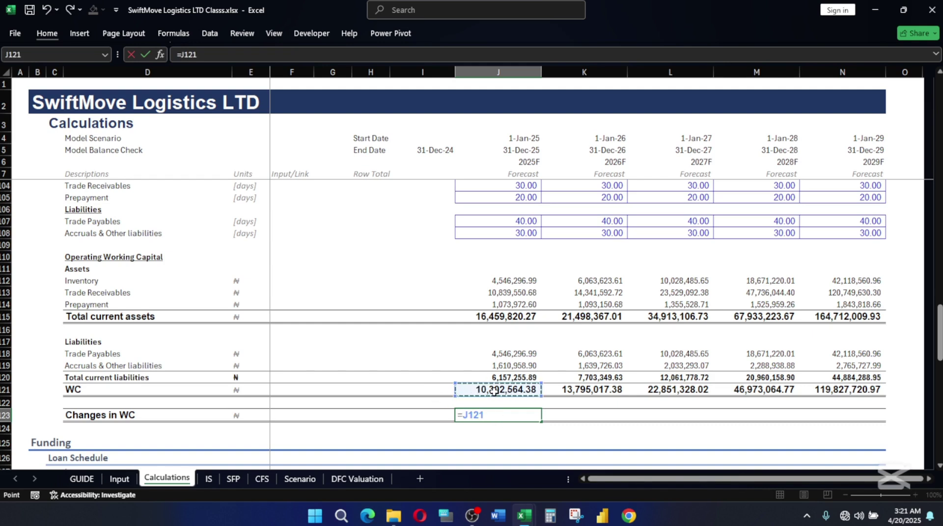
{"action": "type", "text": "-"}
{"action": "key", "text": "Left"}
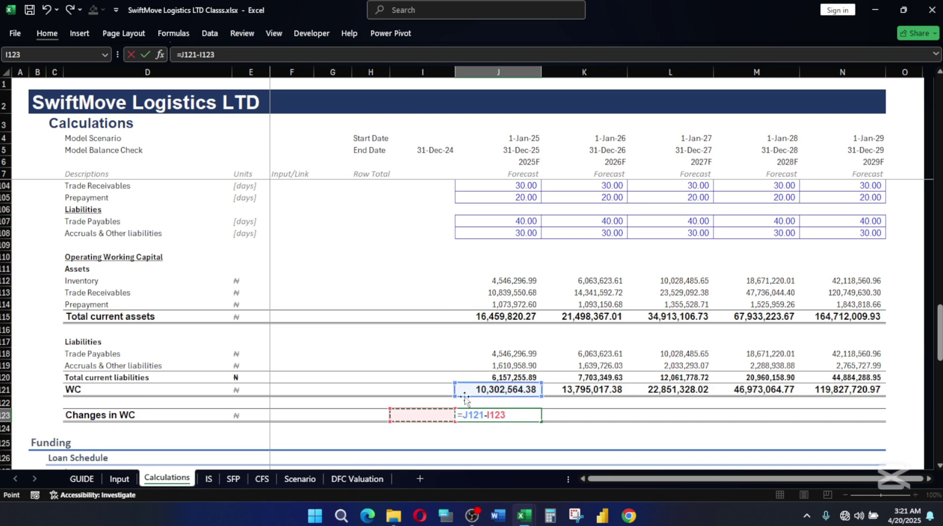
{"action": "left_click", "coordinate": [432, 388]}
{"action": "key", "text": "Return"}
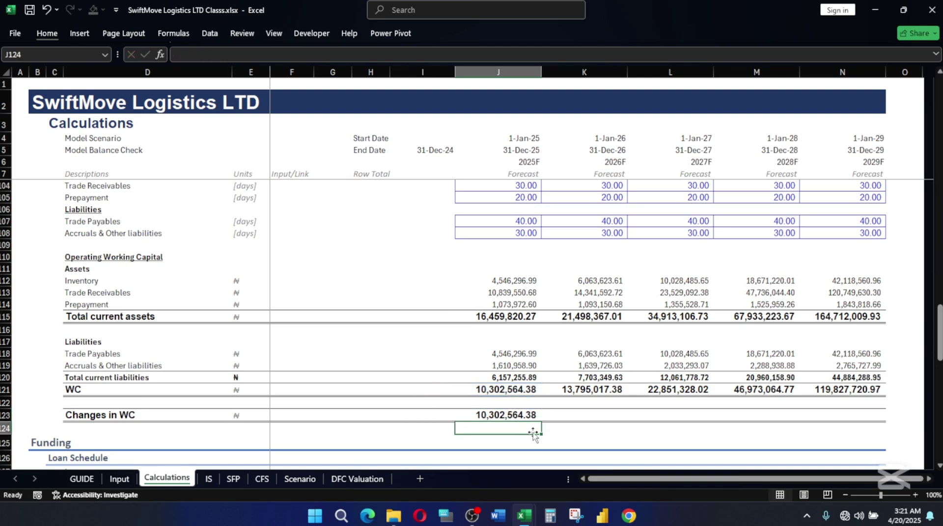
Calculate the 2025F Changes in WC in J123 as prior-year WC minus current-year WC, =I121-J121
{"action": "left_click", "coordinate": [503, 413]}
{"action": "type", "text": "="}
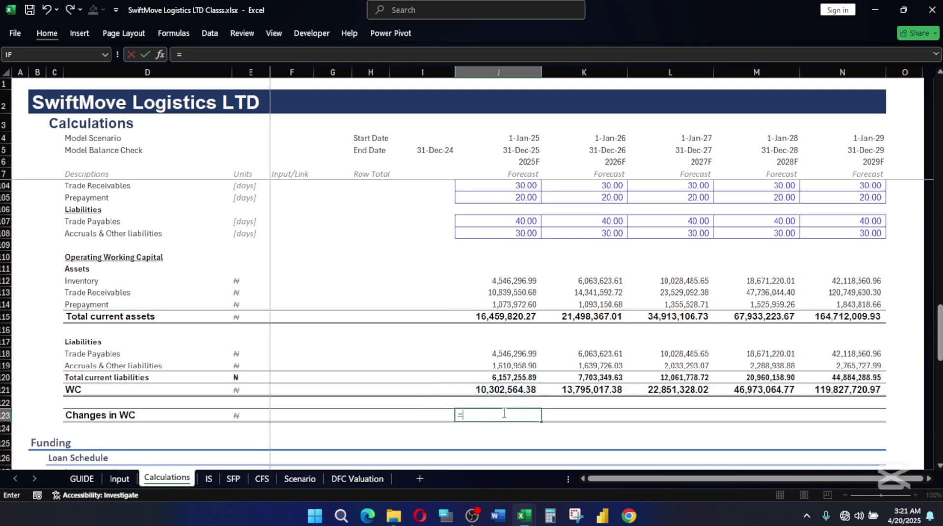
{"action": "left_click", "coordinate": [425, 387]}
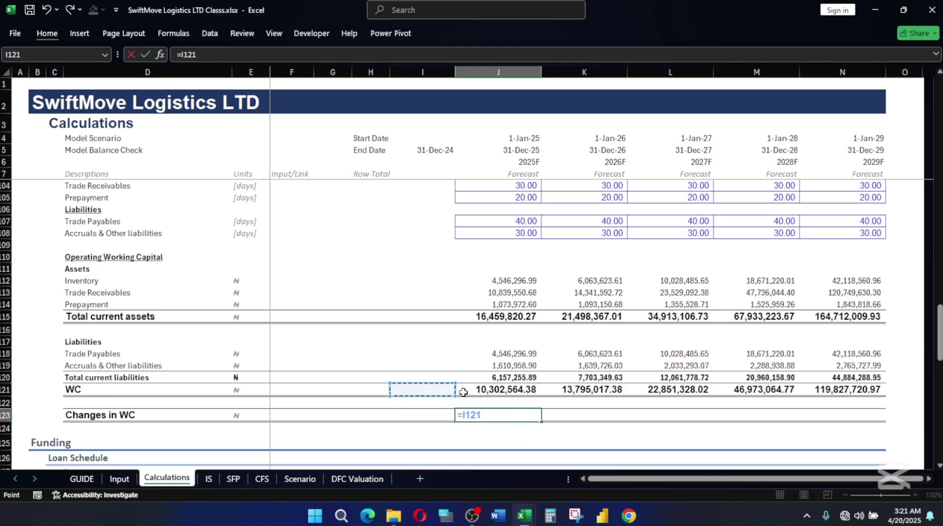
{"action": "type", "text": "-"}
{"action": "left_click", "coordinate": [501, 389]}
{"action": "key", "text": "Return"}
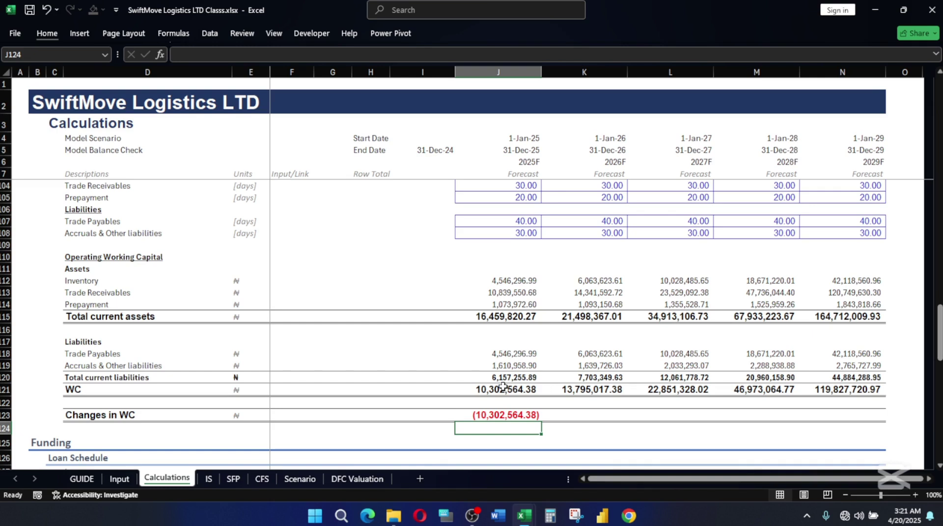
Fill the Changes in WC formula from J123 across to 2029F in column N
{"action": "left_click", "coordinate": [432, 388]}
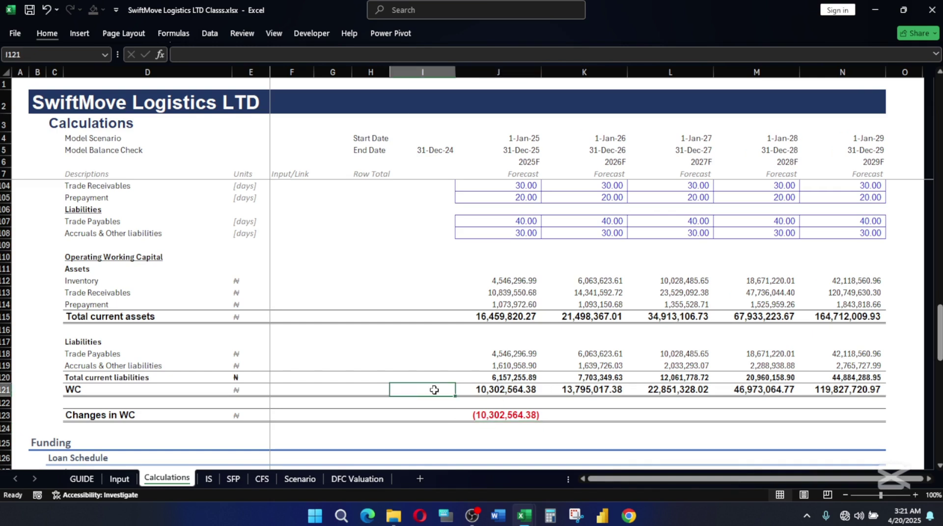
{"action": "left_click", "coordinate": [510, 417]}
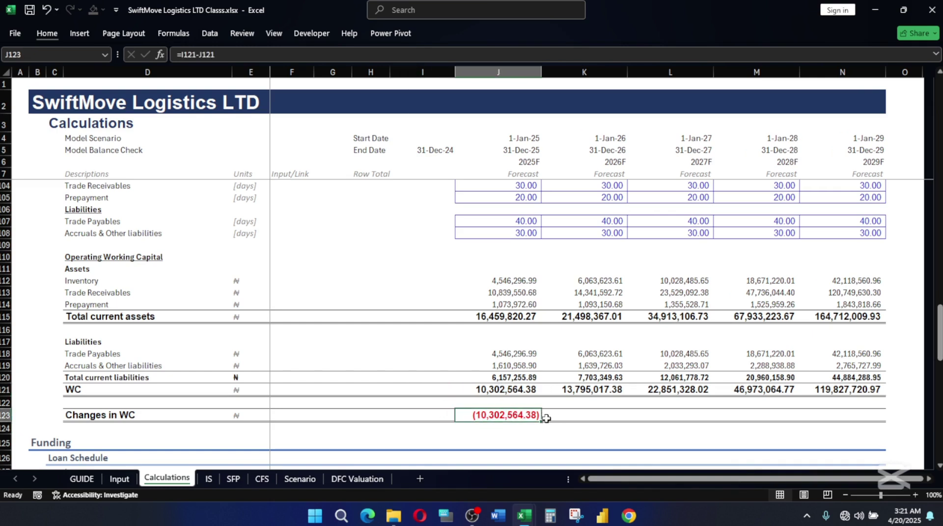
{"action": "left_click_drag", "start_coordinate": [545, 418], "coordinate": [842, 417]}
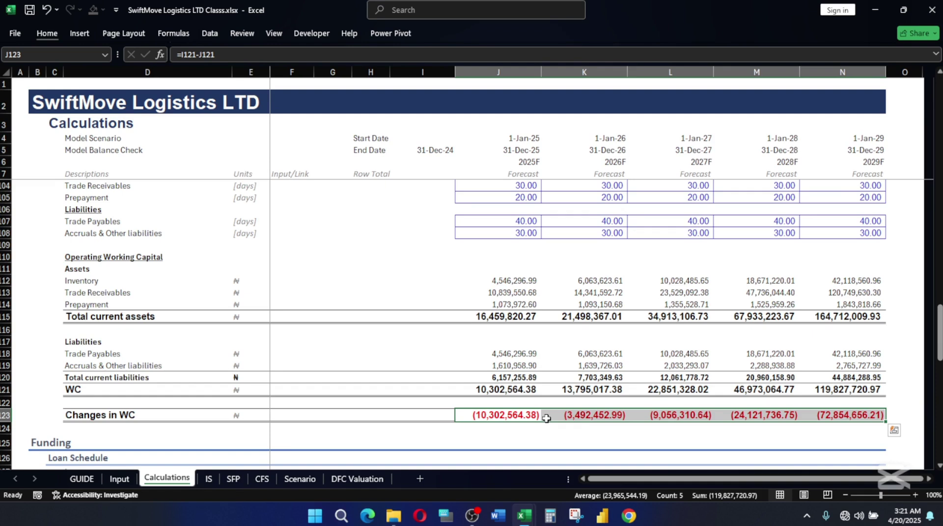
Examine the monthly Human resources inputs and yearly Salary calculations in rows 58 to 68, comparing their formulas and cell formatting
{"action": "left_click", "coordinate": [500, 389]}
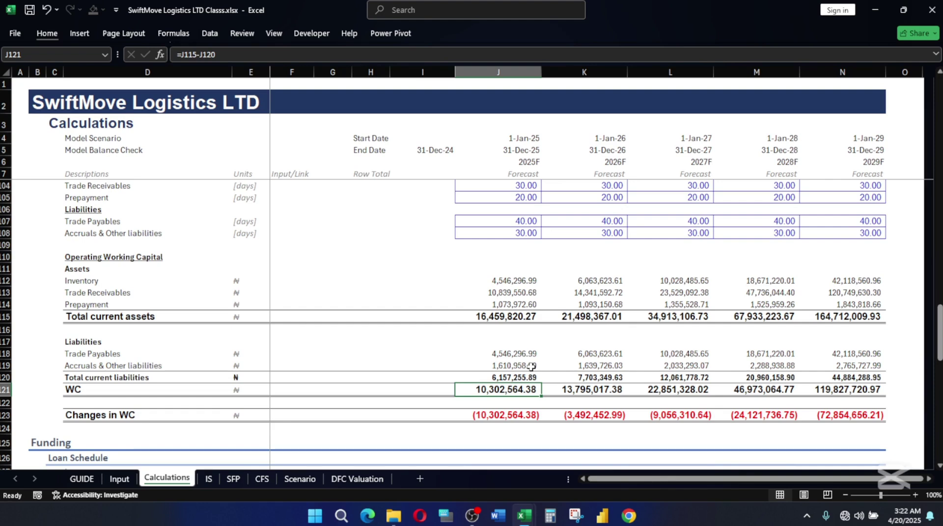
{"action": "scroll", "coordinate": [535, 353], "scroll_direction": "up", "scroll_amount": 6}
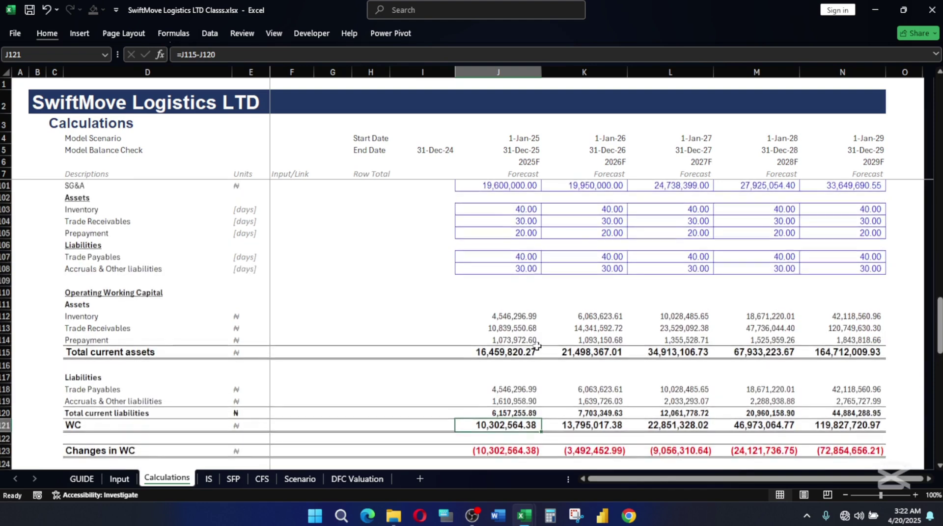
{"action": "scroll", "coordinate": [539, 337], "scroll_direction": "up", "scroll_amount": 5}
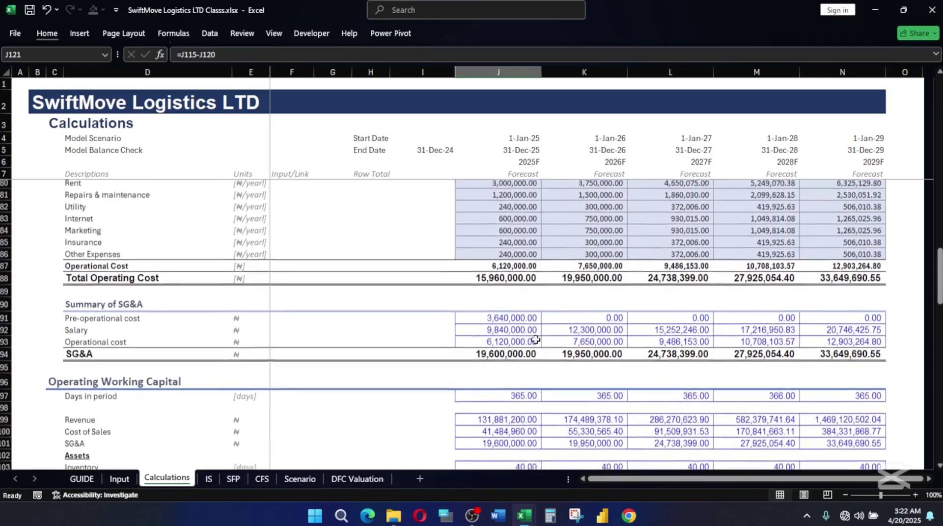
{"action": "scroll", "coordinate": [497, 355], "scroll_direction": "up", "scroll_amount": 4}
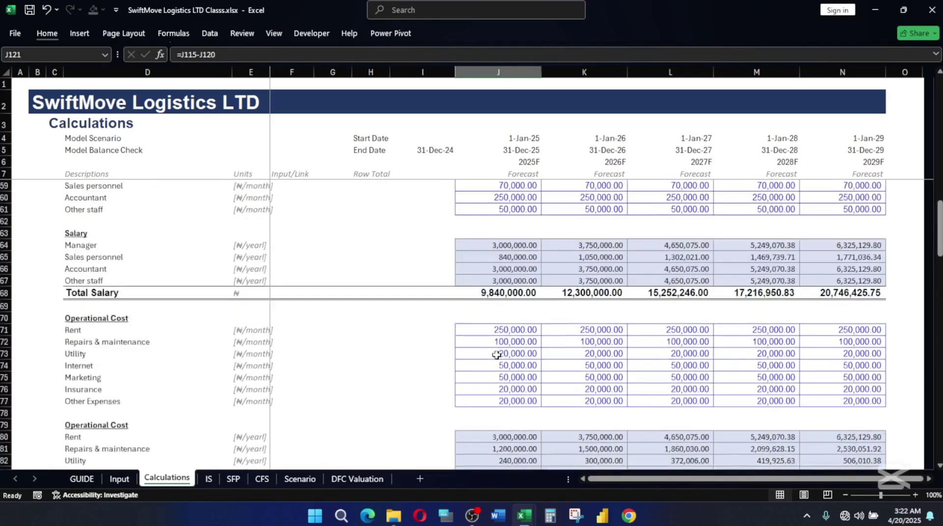
{"action": "scroll", "coordinate": [371, 375], "scroll_direction": "down", "scroll_amount": 1}
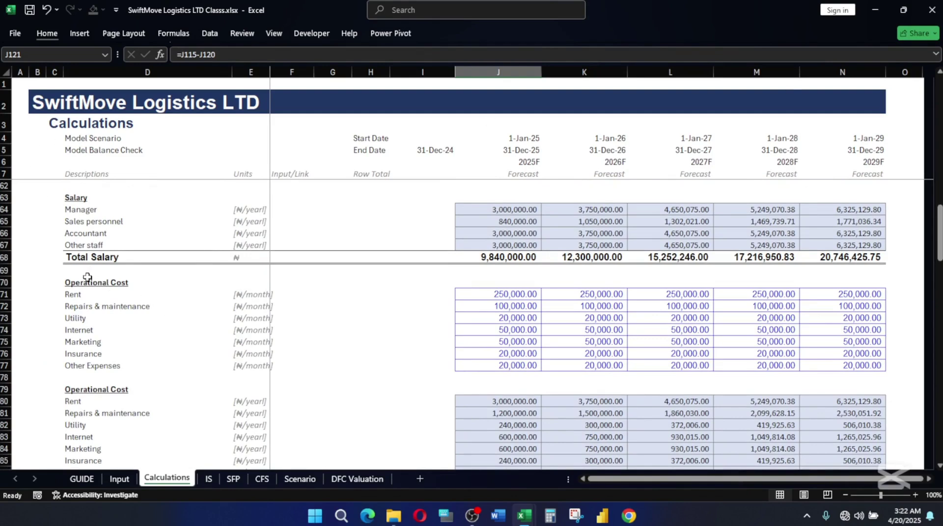
{"action": "scroll", "coordinate": [591, 328], "scroll_direction": "down", "scroll_amount": 1}
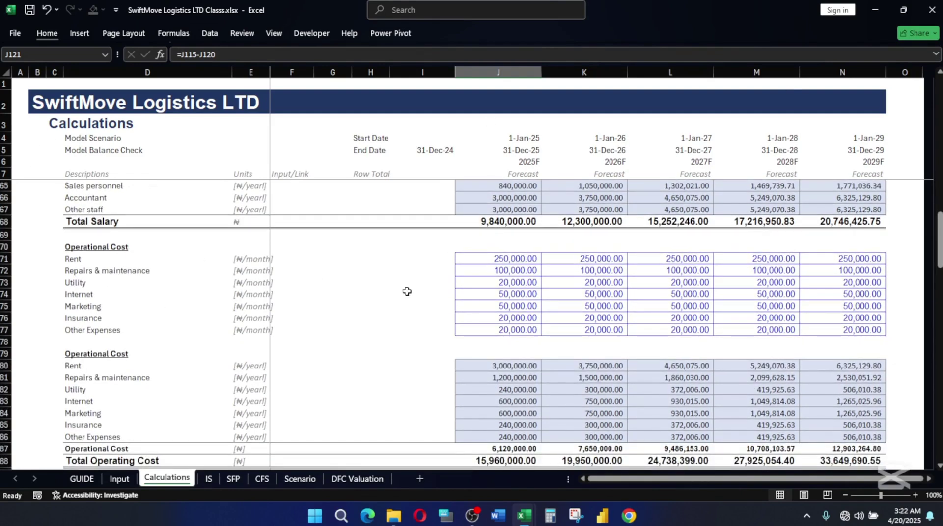
{"action": "scroll", "coordinate": [403, 292], "scroll_direction": "up", "scroll_amount": 3}
{"action": "scroll", "coordinate": [350, 296], "scroll_direction": "up", "scroll_amount": 2}
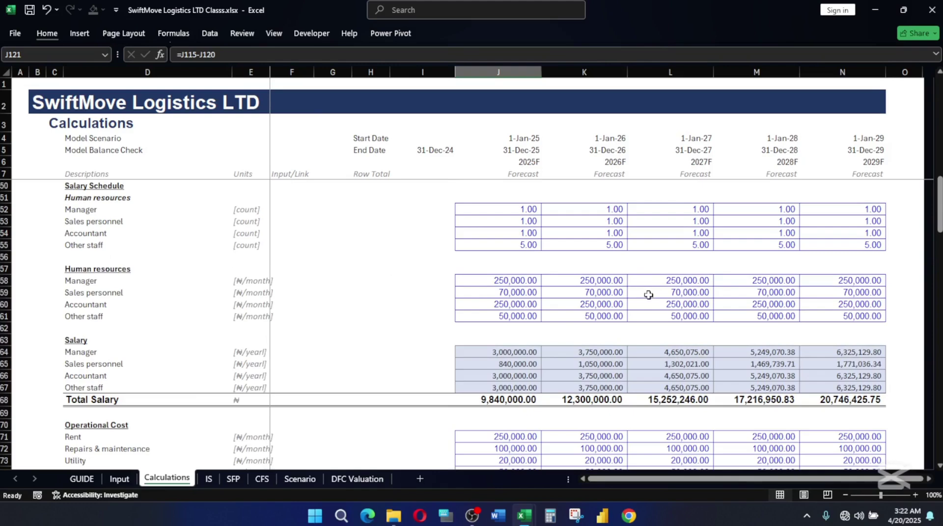
{"action": "scroll", "coordinate": [542, 380], "scroll_direction": "down", "scroll_amount": 1}
{"action": "left_click", "coordinate": [510, 365]}
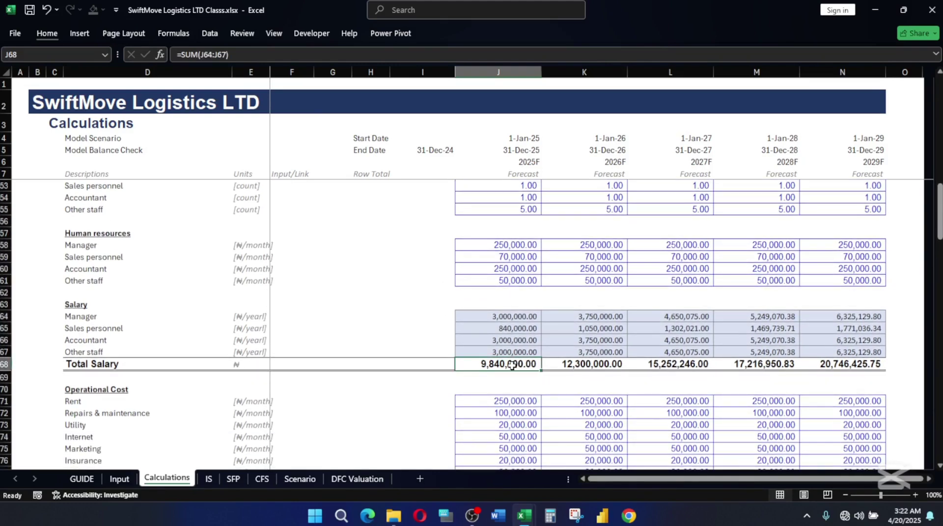
{"action": "left_click_drag", "start_coordinate": [490, 238], "coordinate": [849, 285]}
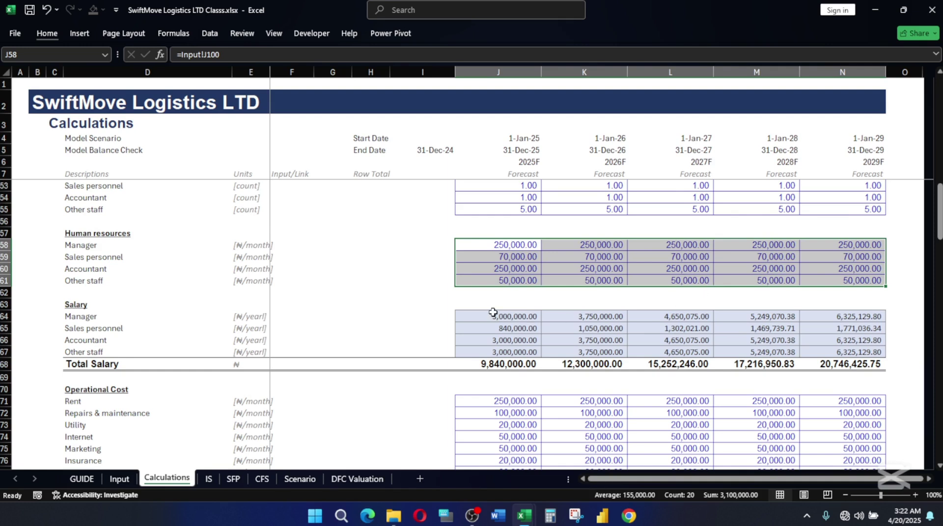
{"action": "left_click_drag", "start_coordinate": [494, 314], "coordinate": [841, 354]}
{"action": "left_click", "coordinate": [506, 327]}
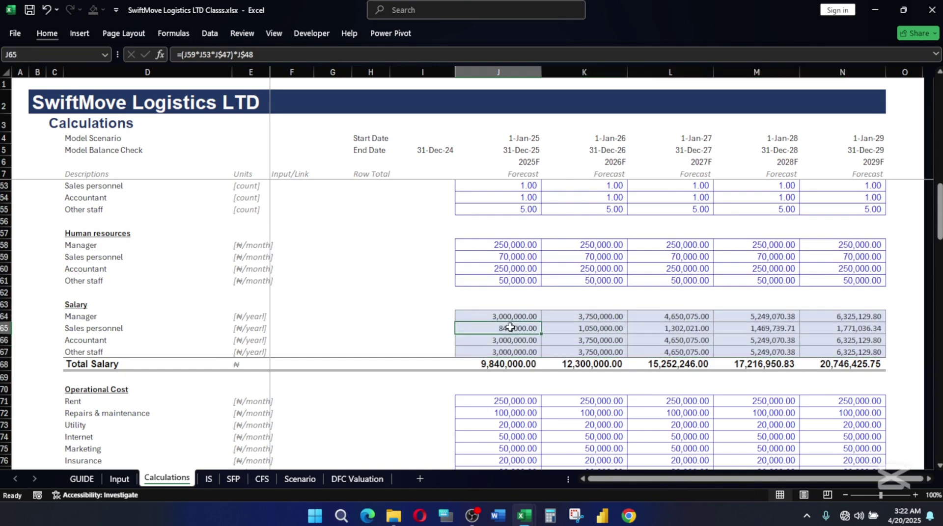
Compare the monthly Operational Cost inputs in J71:N77 with the yearly calculations in J80:N86, including their cell formatting
{"action": "scroll", "coordinate": [518, 378], "scroll_direction": "down", "scroll_amount": 4}
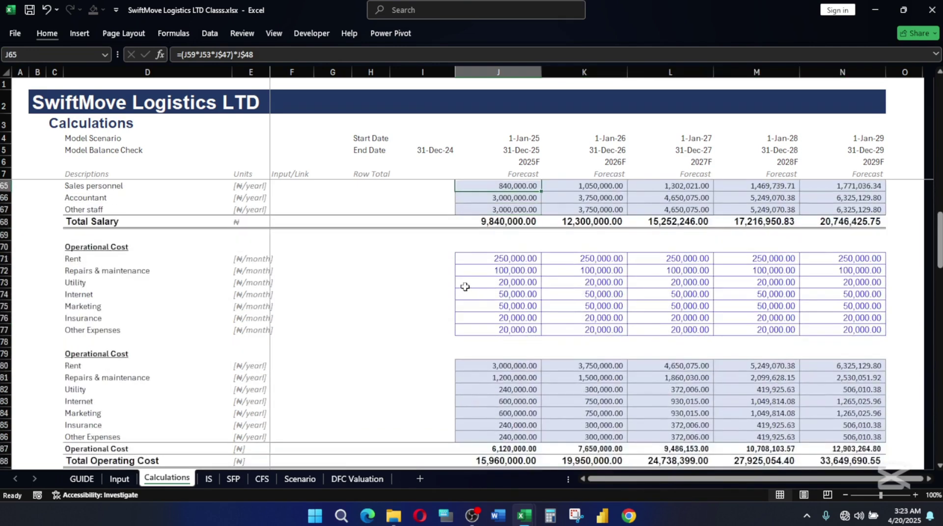
{"action": "scroll", "coordinate": [490, 379], "scroll_direction": "down", "scroll_amount": 2}
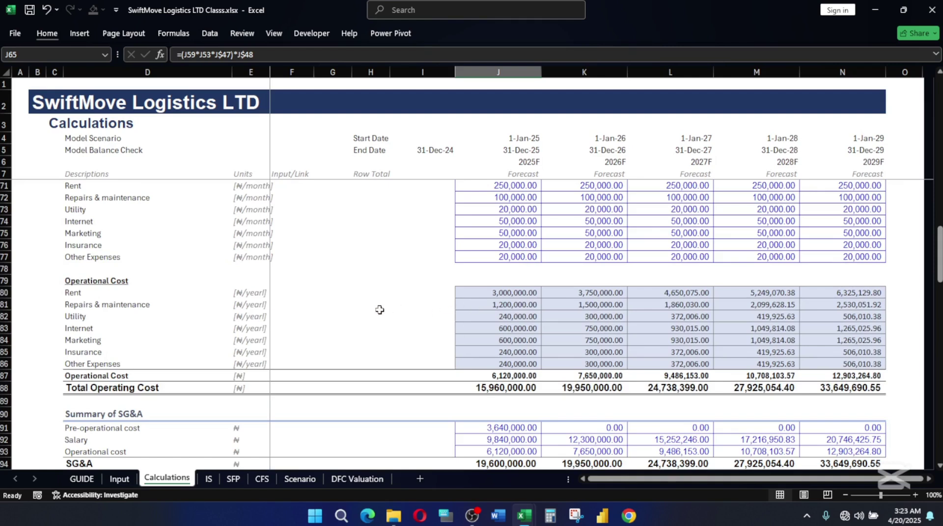
{"action": "left_click_drag", "start_coordinate": [496, 293], "coordinate": [831, 358]}
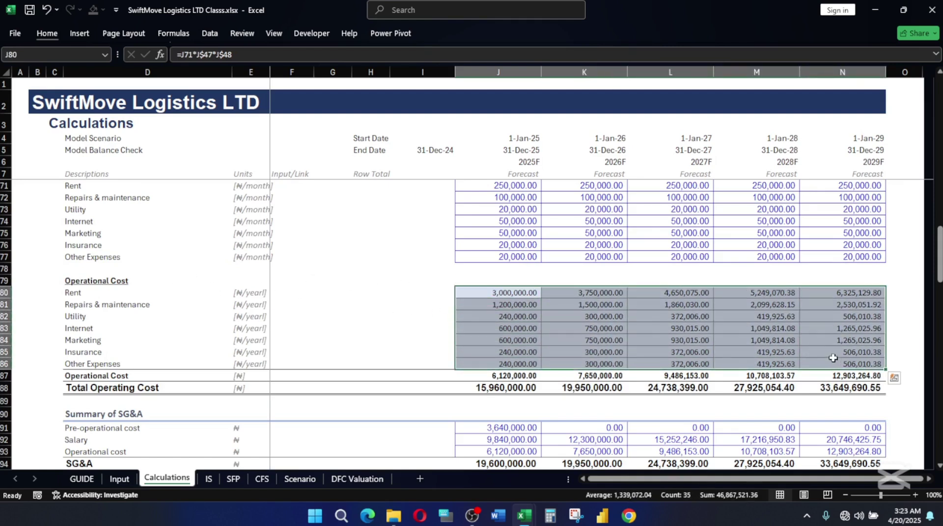
{"action": "scroll", "coordinate": [634, 354], "scroll_direction": "up", "scroll_amount": 3}
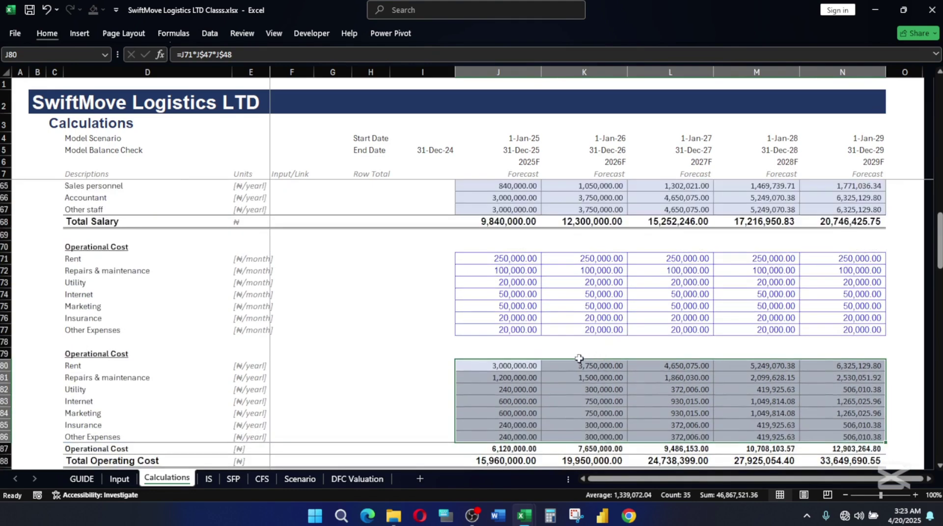
{"action": "left_click_drag", "start_coordinate": [497, 294], "coordinate": [848, 364]}
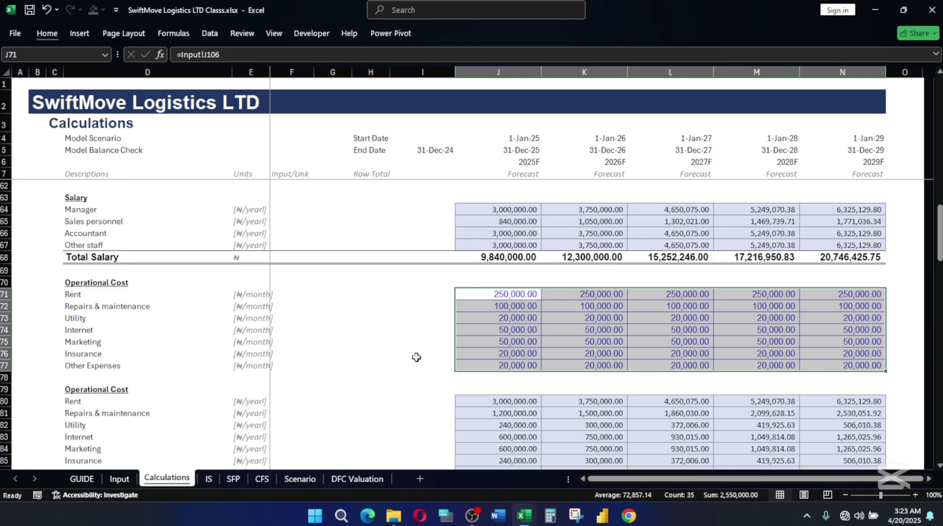
{"action": "scroll", "coordinate": [648, 342], "scroll_direction": "down", "scroll_amount": 3}
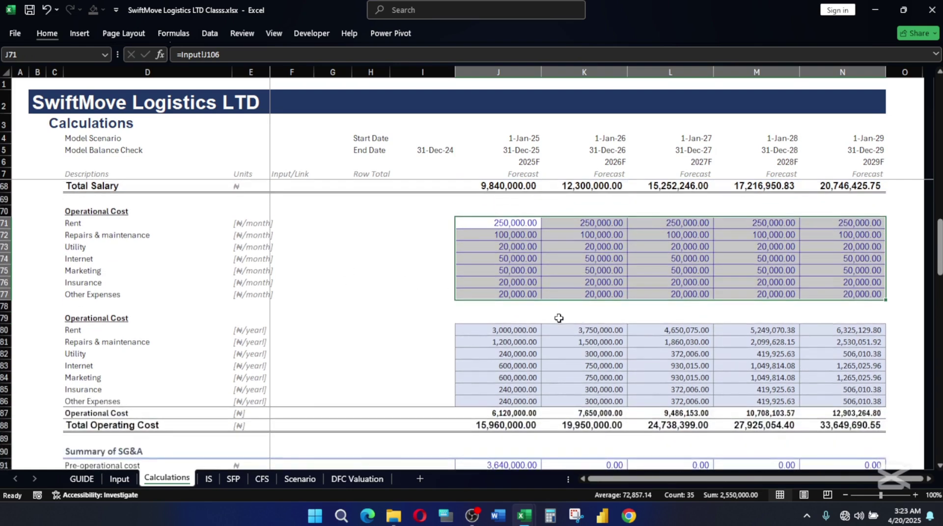
{"action": "scroll", "coordinate": [562, 319], "scroll_direction": "down", "scroll_amount": 1}
{"action": "left_click_drag", "start_coordinate": [493, 257], "coordinate": [843, 327]}
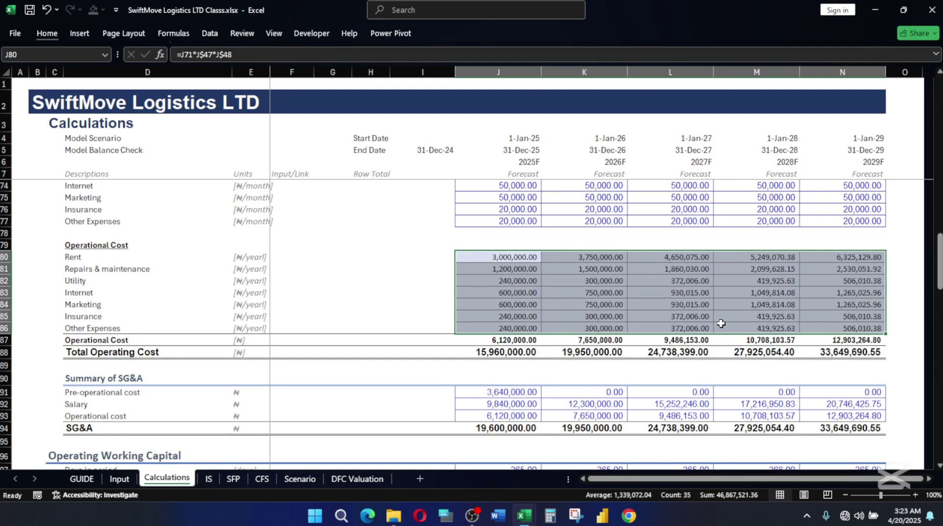
Apply the Calculation cell style to the current asset values in J112:N114 and the current liability values in J118:N119
{"action": "scroll", "coordinate": [660, 378], "scroll_direction": "down", "scroll_amount": 3}
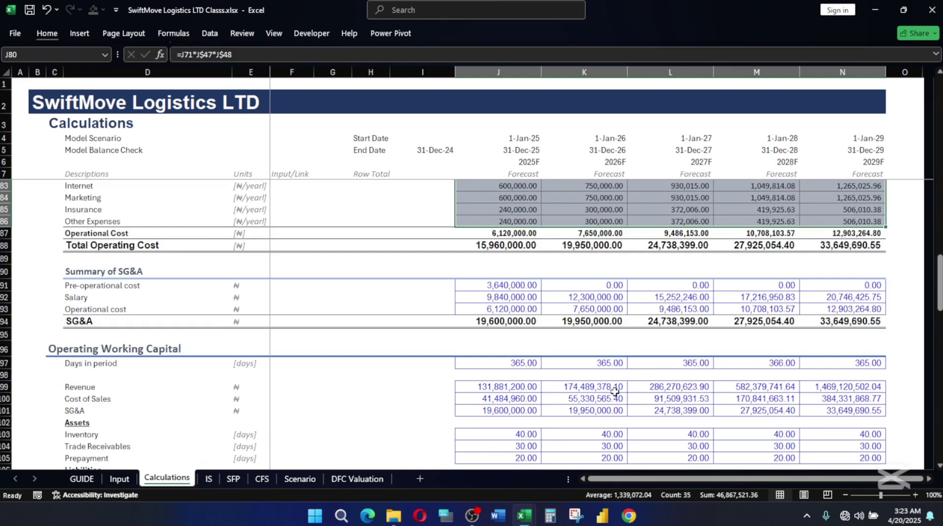
{"action": "scroll", "coordinate": [614, 388], "scroll_direction": "down", "scroll_amount": 2}
{"action": "scroll", "coordinate": [614, 388], "scroll_direction": "down", "scroll_amount": 3}
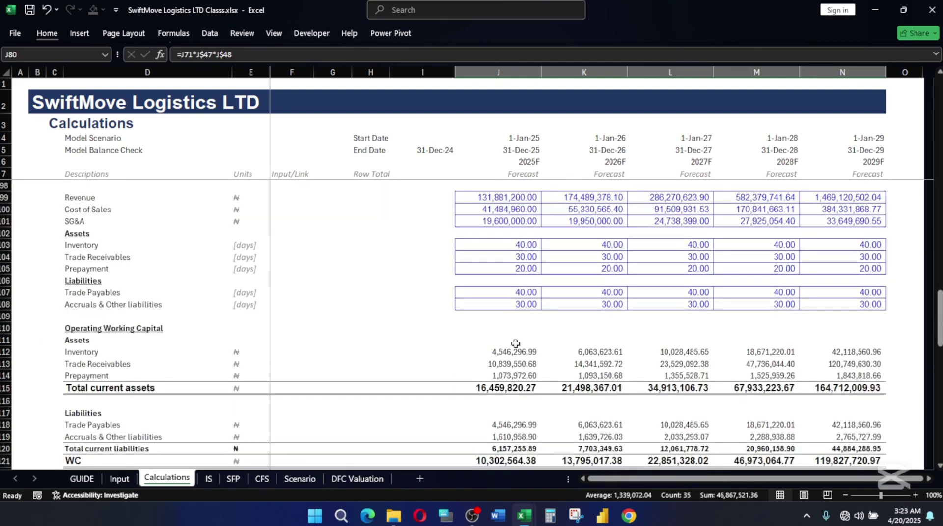
{"action": "scroll", "coordinate": [516, 344], "scroll_direction": "down", "scroll_amount": 2}
{"action": "left_click_drag", "start_coordinate": [493, 280], "coordinate": [843, 303]}
{"action": "key", "text": "alt+h"}
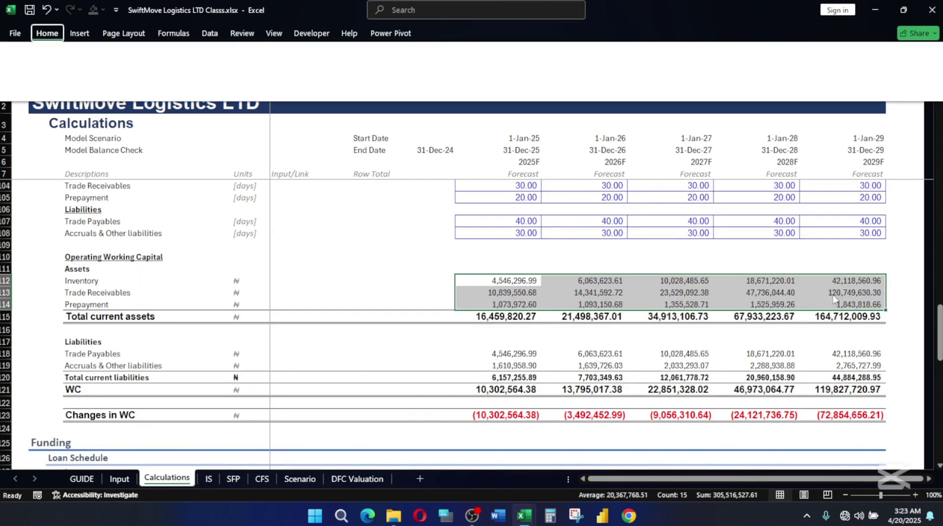
{"action": "key", "text": "j"}
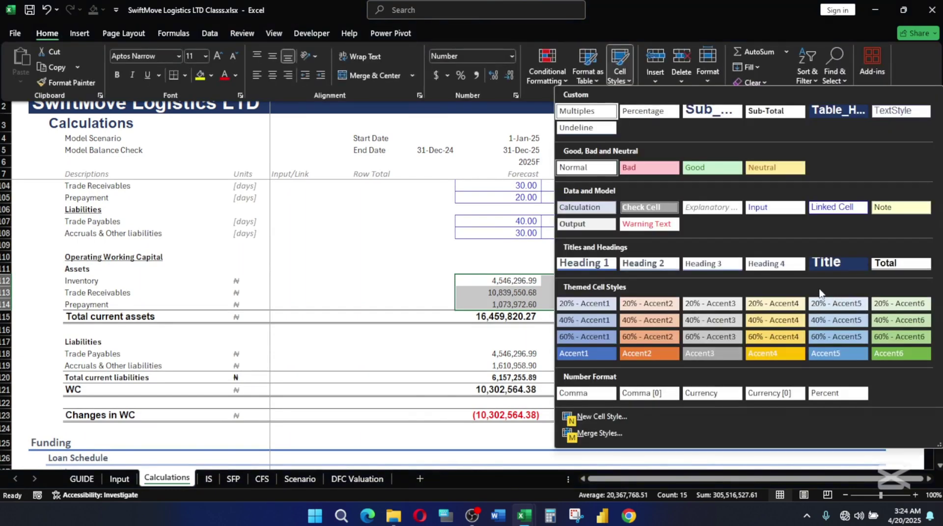
{"action": "left_click", "coordinate": [586, 207]}
{"action": "left_click_drag", "start_coordinate": [516, 352], "coordinate": [838, 368]}
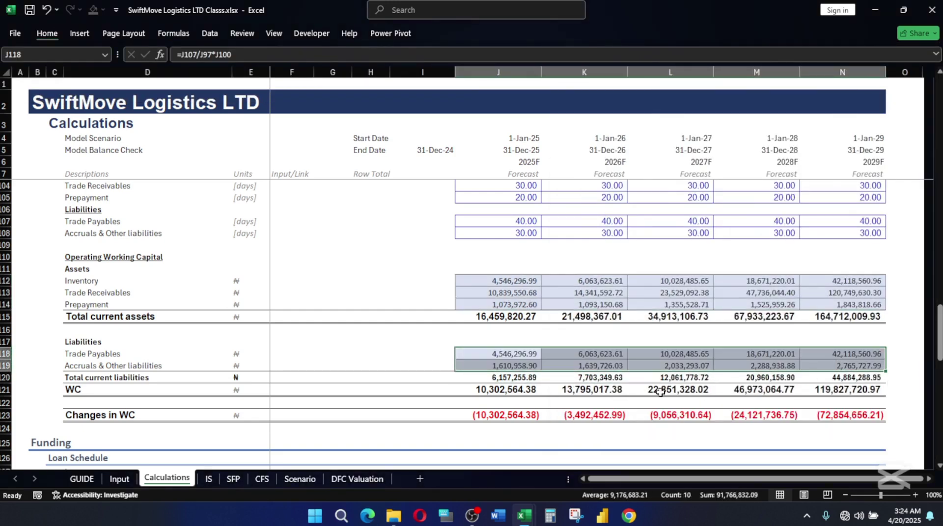
Review the completed working capital rows and examine the Funding section's Loan Schedule layout starting at row 125
{"action": "scroll", "coordinate": [614, 338], "scroll_direction": "down", "scroll_amount": 2}
{"action": "scroll", "coordinate": [540, 300], "scroll_direction": "up", "scroll_amount": 2}
{"action": "scroll", "coordinate": [673, 363], "scroll_direction": "down", "scroll_amount": 1}
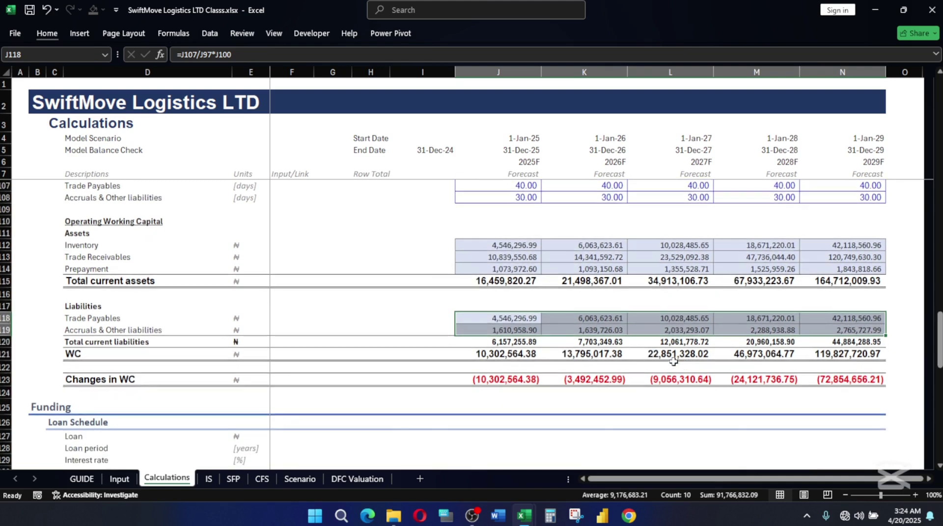
{"action": "scroll", "coordinate": [601, 339], "scroll_direction": "down", "scroll_amount": 2}
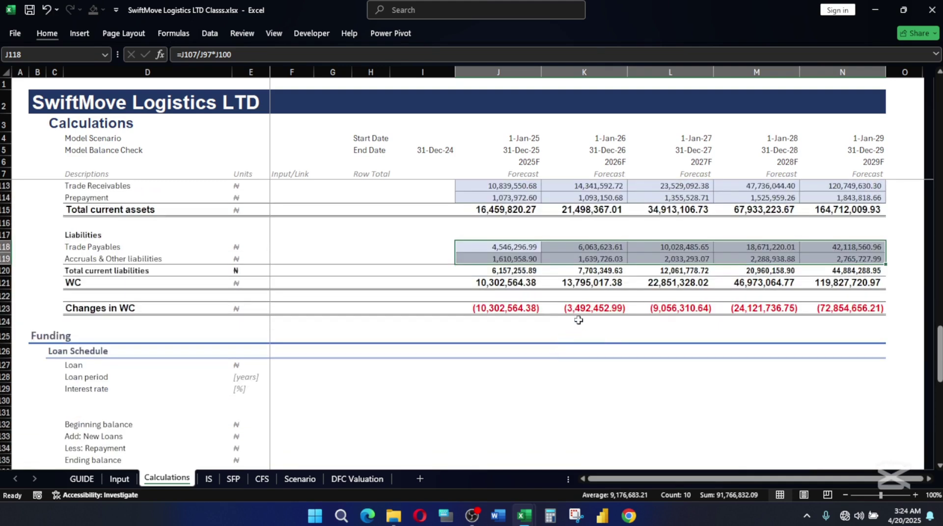
{"action": "scroll", "coordinate": [580, 320], "scroll_direction": "down", "scroll_amount": 2}
{"action": "scroll", "coordinate": [580, 320], "scroll_direction": "up", "scroll_amount": 3}
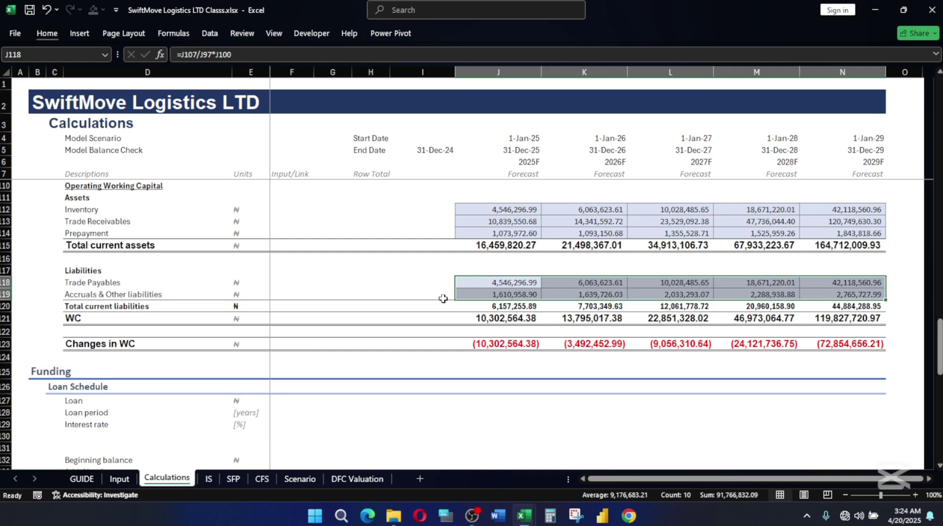
{"action": "scroll", "coordinate": [483, 341], "scroll_direction": "down", "scroll_amount": 3}
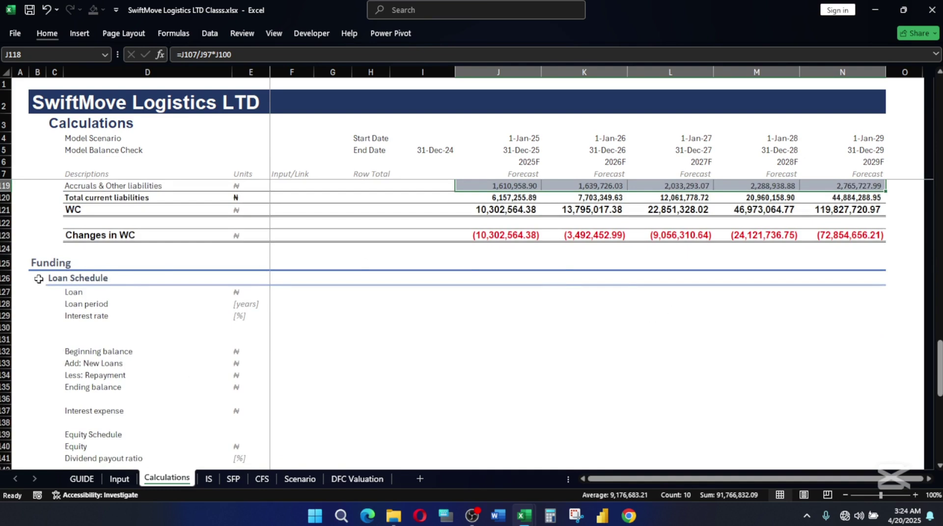
{"action": "left_click_drag", "start_coordinate": [35, 262], "coordinate": [116, 271]}
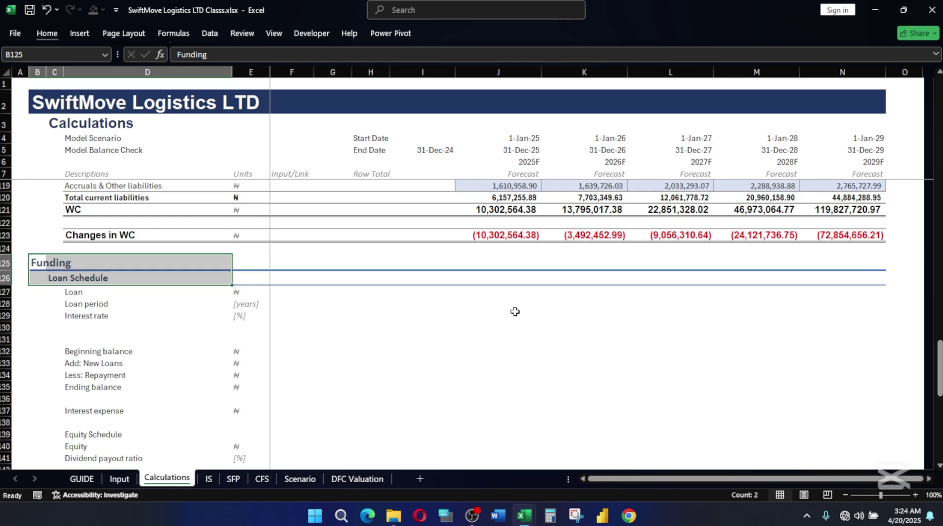
{"action": "scroll", "coordinate": [514, 311], "scroll_direction": "up", "scroll_amount": 2}
{"action": "scroll", "coordinate": [523, 359], "scroll_direction": "down", "scroll_amount": 1}
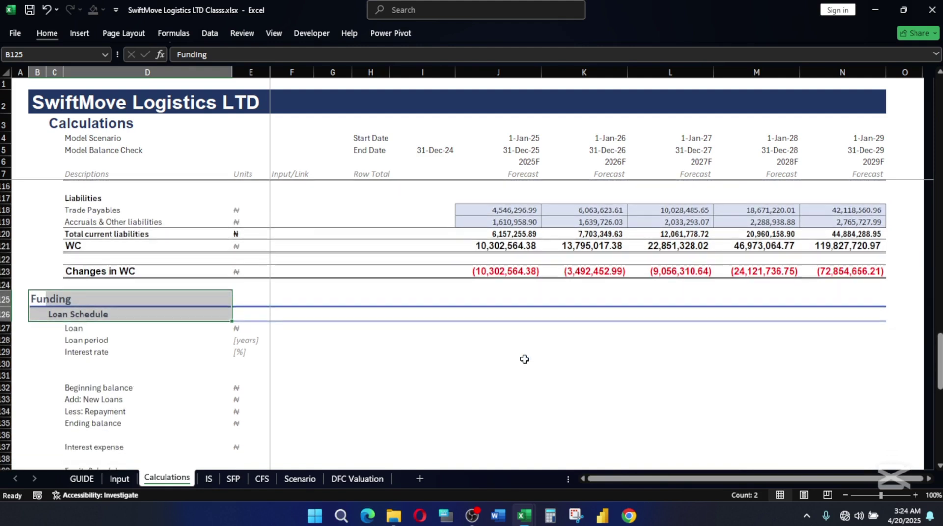